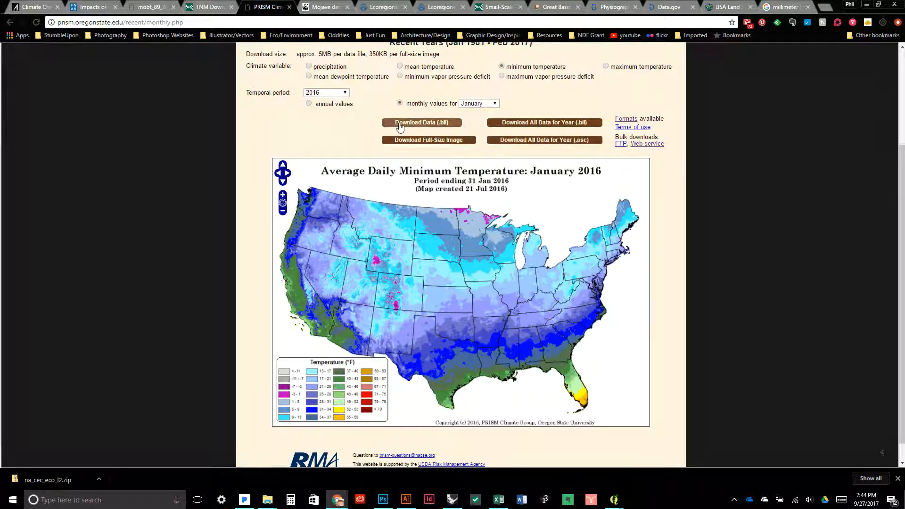
Step: Download the January 2016 minimum temperature data in .bil format into the Workshop's Vegetation folder as "2016 min winter"
{"action": "left_click", "coordinate": [441, 125]}
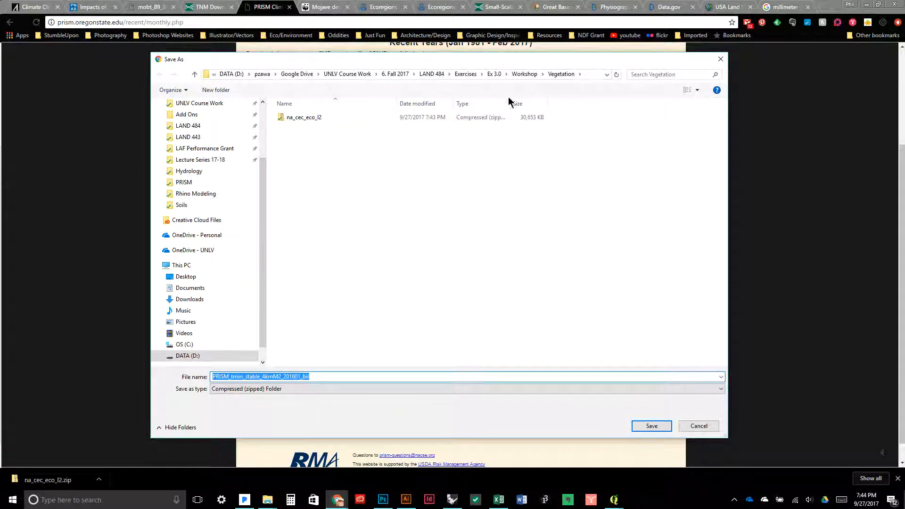
{"action": "left_click", "coordinate": [524, 75]}
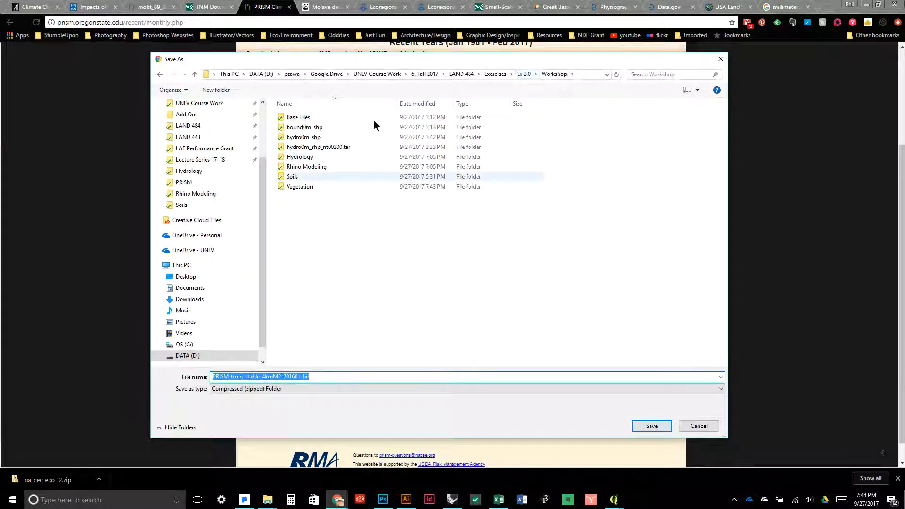
{"action": "double_click", "coordinate": [319, 187]}
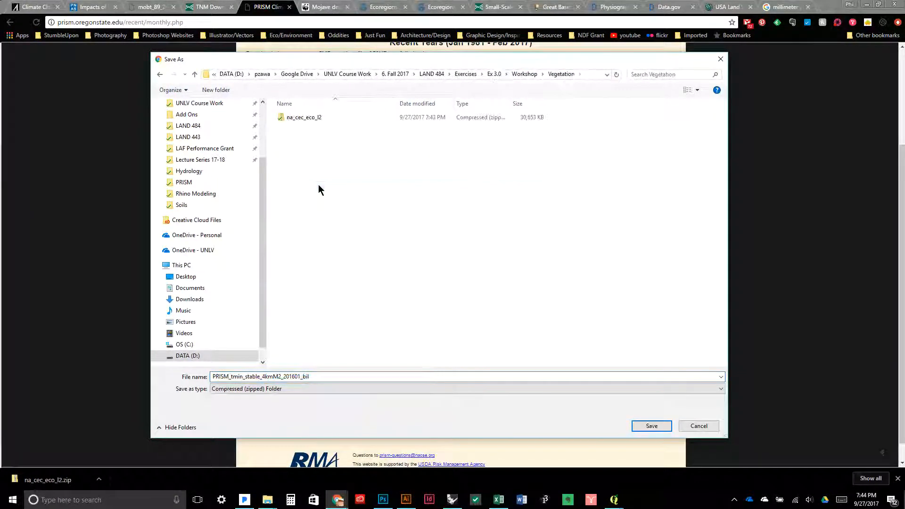
{"action": "double_click", "coordinate": [384, 380]}
{"action": "left_click", "coordinate": [393, 318]}
{"action": "left_click", "coordinate": [344, 374]}
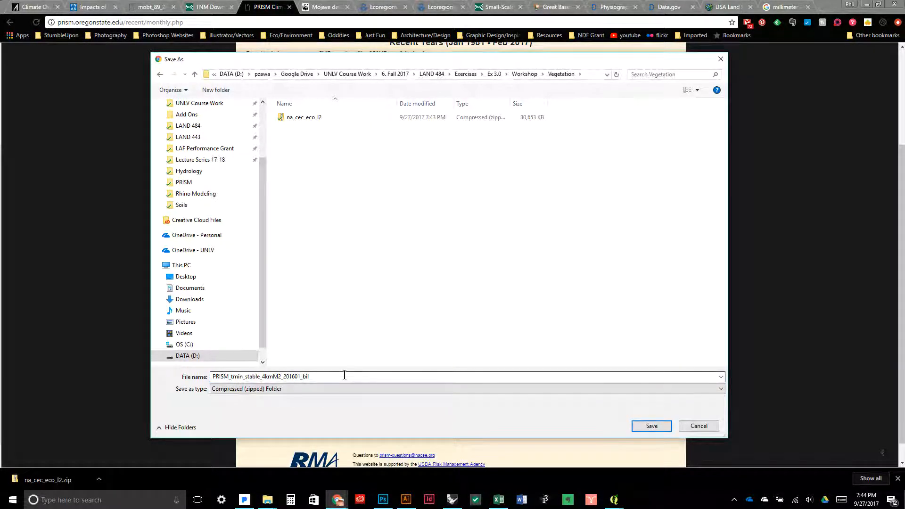
{"action": "double_click", "coordinate": [314, 376]}
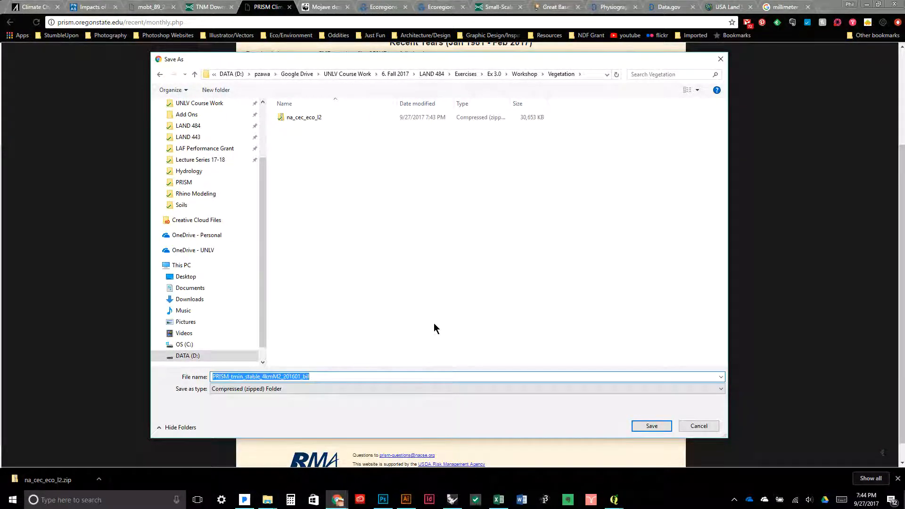
{"action": "type", "text": "2016 "}
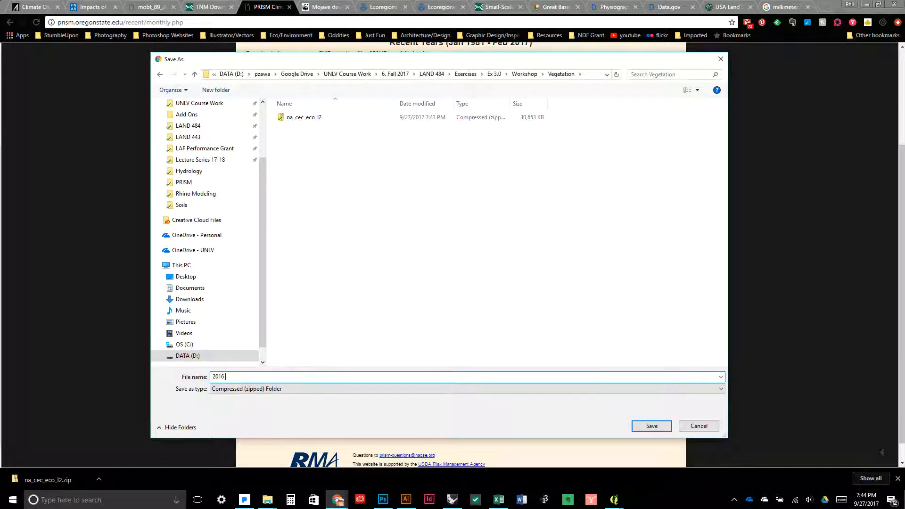
{"action": "type", "text": "min winter"}
{"action": "key", "text": "Return"}
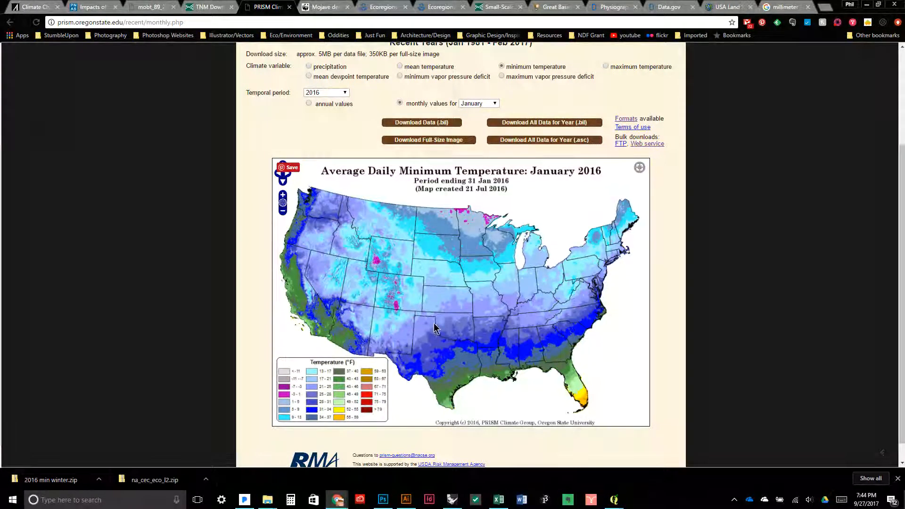
Step: Compare the January minimum temperature maps for 2017, 2016 and 2015, and return the year to 2016
{"action": "left_click", "coordinate": [332, 93]}
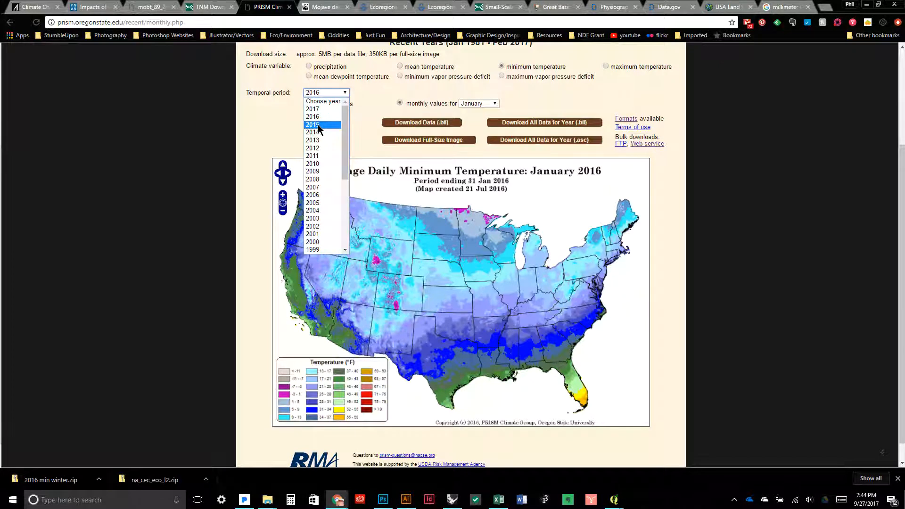
{"action": "left_click", "coordinate": [328, 110]}
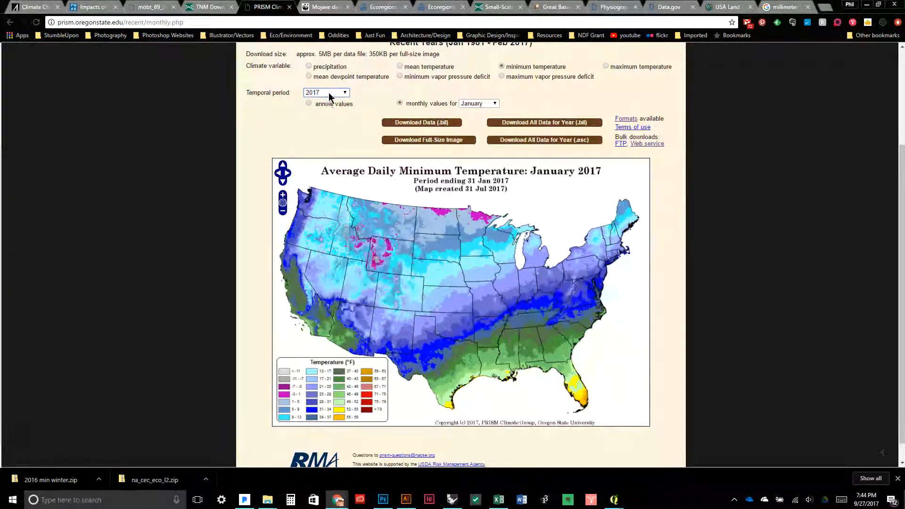
{"action": "left_click", "coordinate": [329, 93]}
{"action": "left_click", "coordinate": [324, 118]}
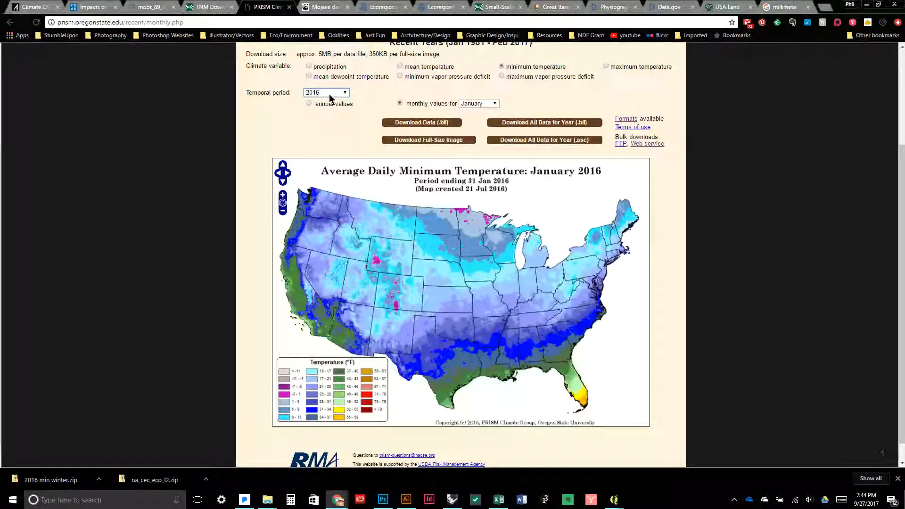
{"action": "left_click", "coordinate": [330, 95]}
{"action": "left_click", "coordinate": [317, 125]}
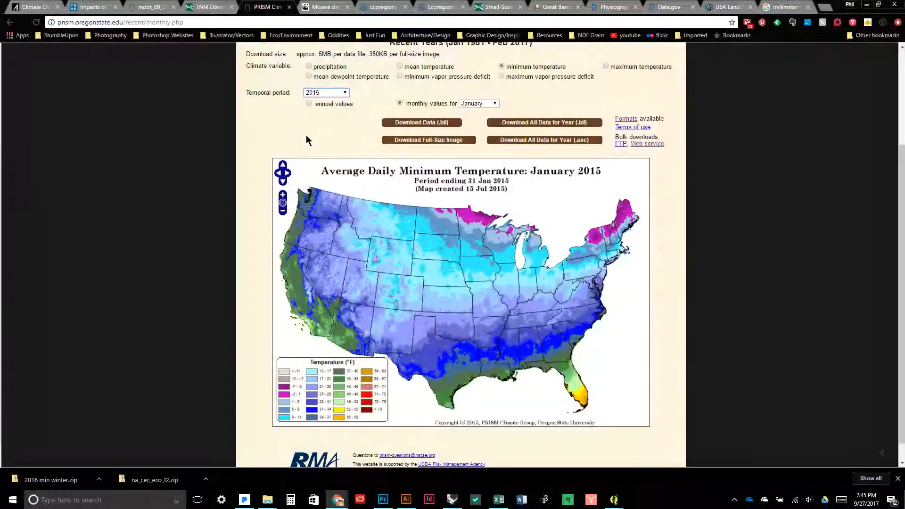
{"action": "left_click", "coordinate": [318, 95]}
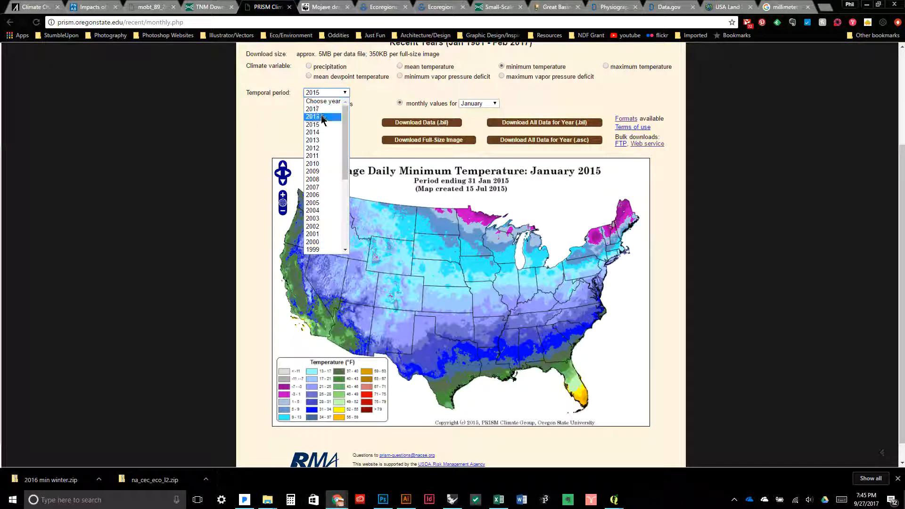
{"action": "left_click", "coordinate": [321, 115]}
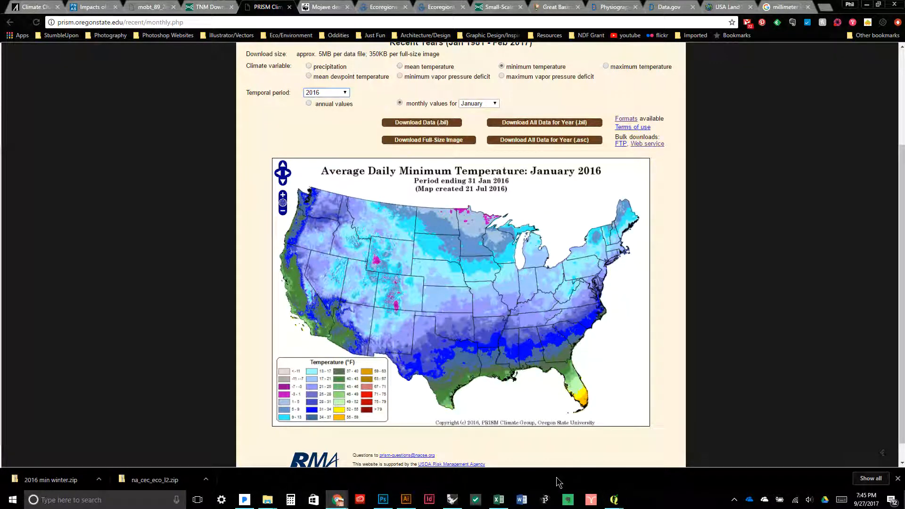
Step: Switch to the Map Base File project in QGIS and remove the 2014 and 2016 PRISM precipitation layers
{"action": "mouse_move", "coordinate": [614, 499]}
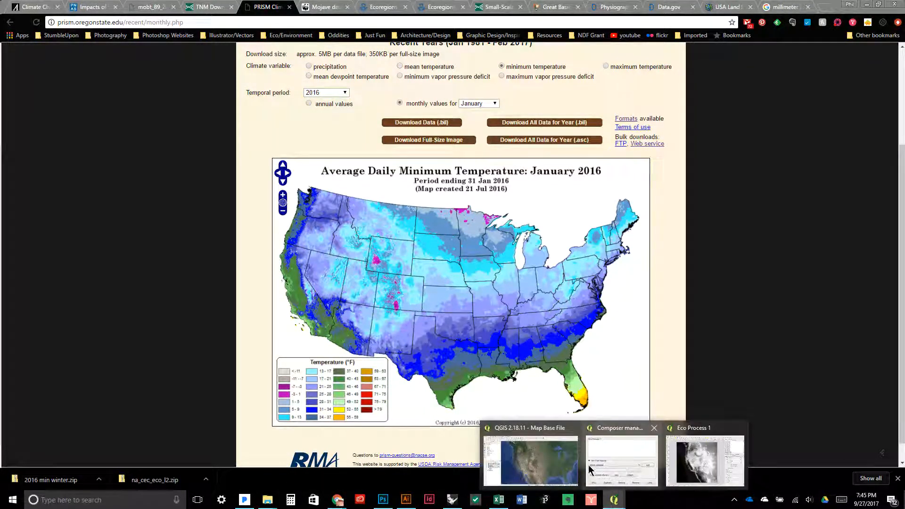
{"action": "left_click", "coordinate": [531, 460]}
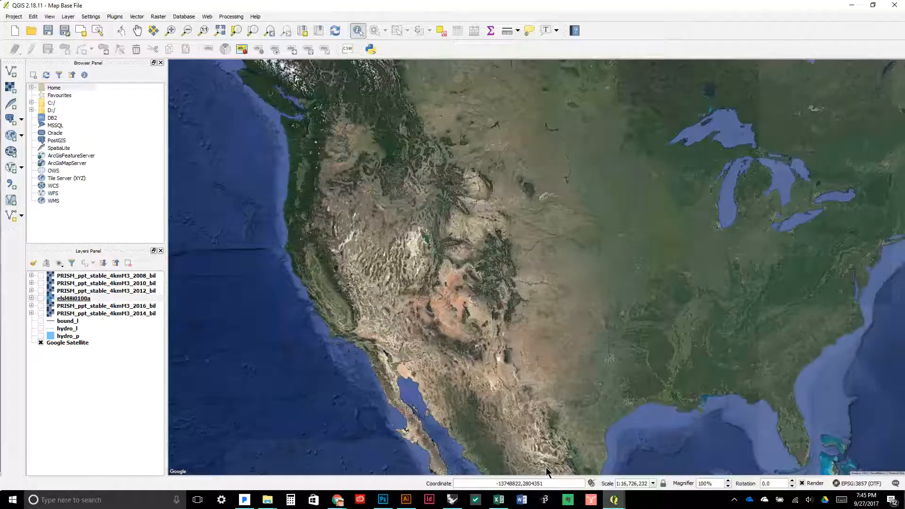
{"action": "left_click", "coordinate": [93, 314]}
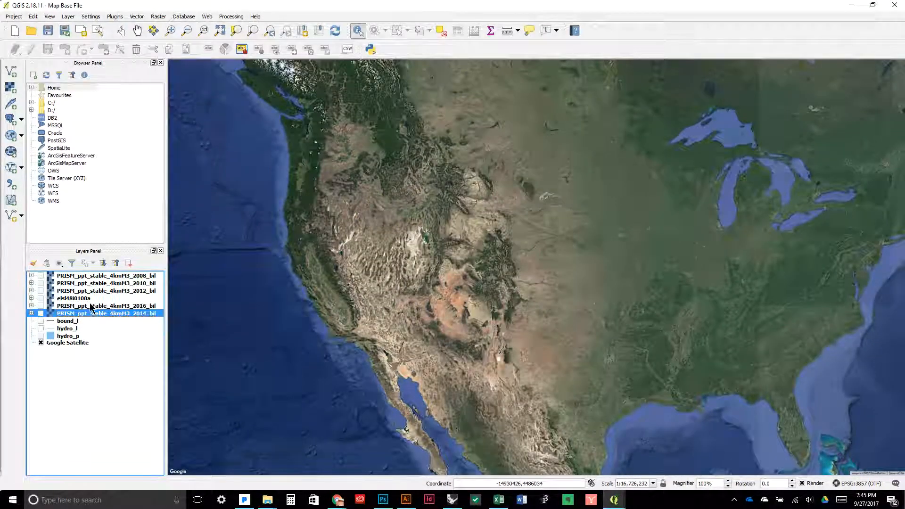
{"action": "left_click", "coordinate": [91, 307], "text": "shift"}
{"action": "right_click", "coordinate": [93, 308]}
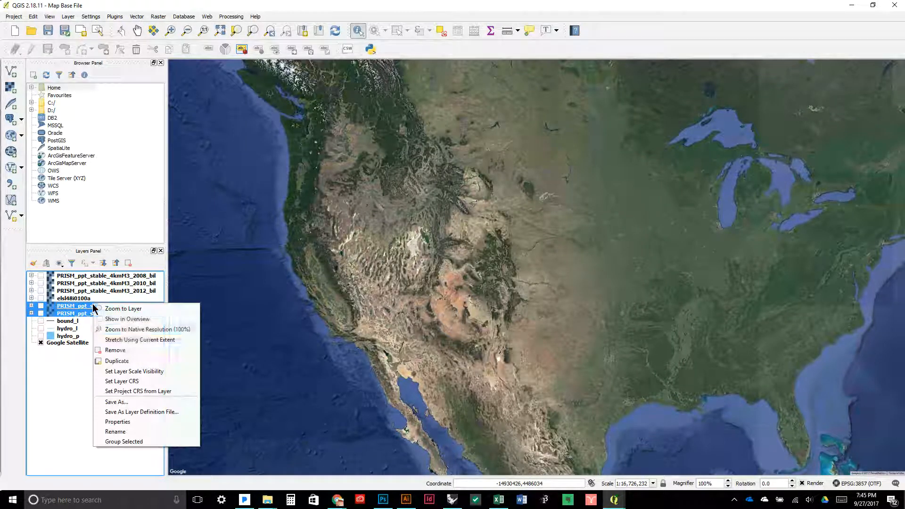
{"action": "left_click", "coordinate": [121, 351]}
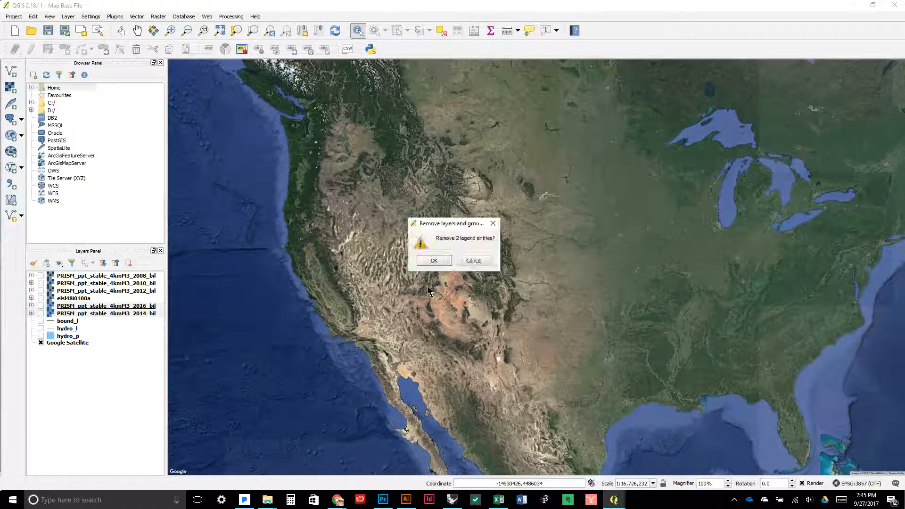
{"action": "left_click", "coordinate": [434, 260]}
Step: Remove the 2008, 2010 and 2012 PRISM precipitation layers from the project
{"action": "left_click", "coordinate": [81, 291]}
{"action": "left_click", "coordinate": [80, 276], "text": "shift"}
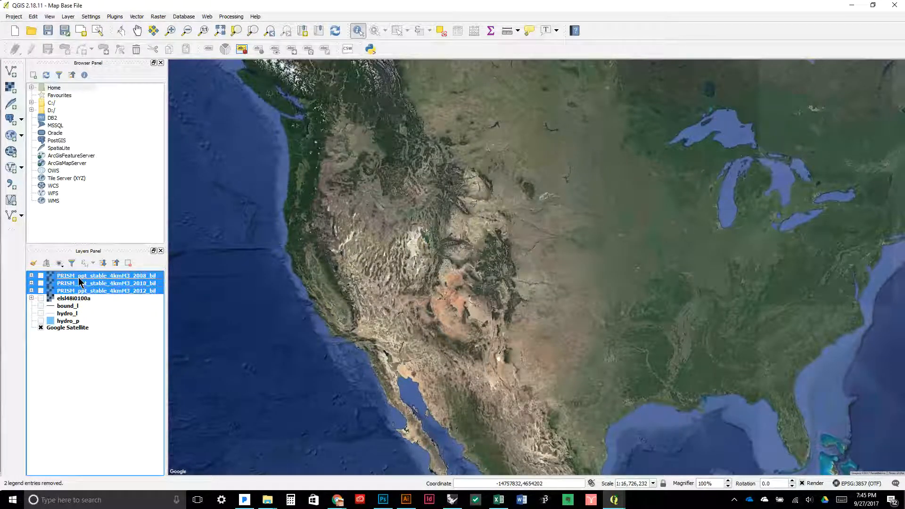
{"action": "right_click", "coordinate": [79, 277]}
{"action": "left_click", "coordinate": [108, 326]}
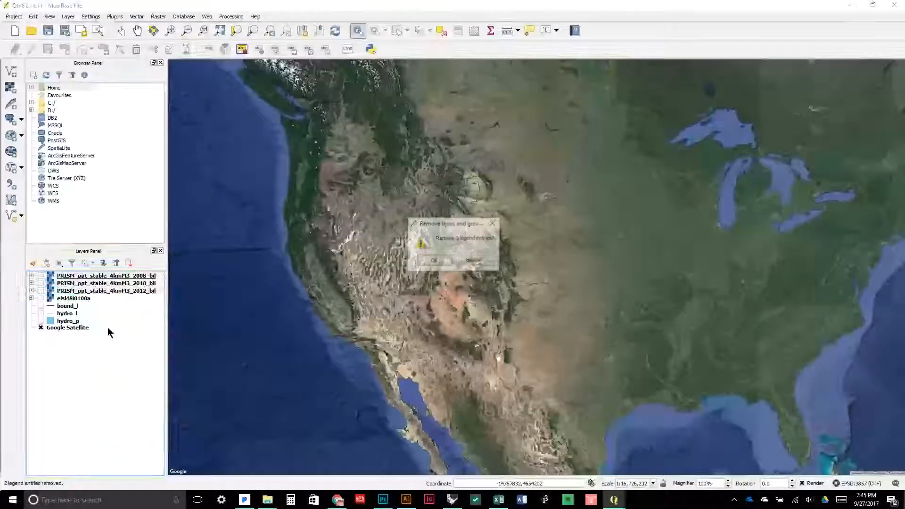
{"action": "left_click", "coordinate": [429, 260]}
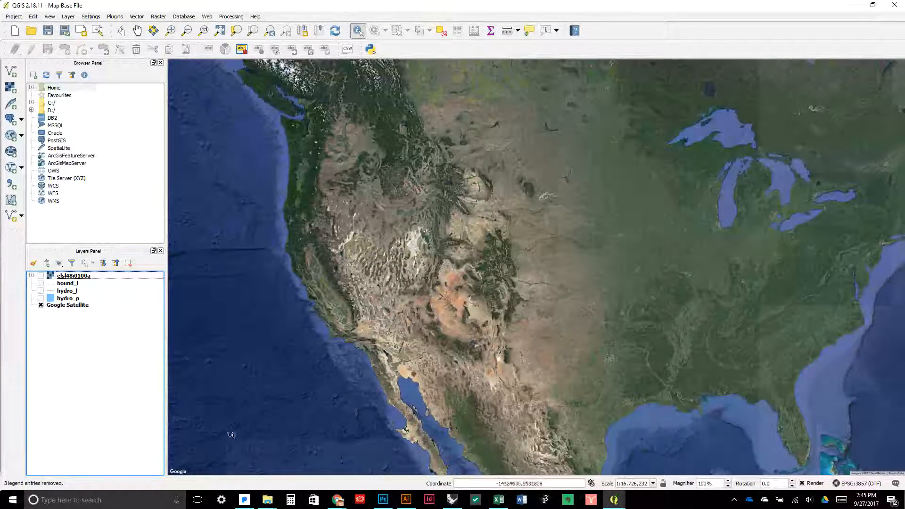
Step: Switch to the Hydrology window in File Explorer and go to the Workshop's Vegetation folder
{"action": "mouse_move", "coordinate": [268, 499]}
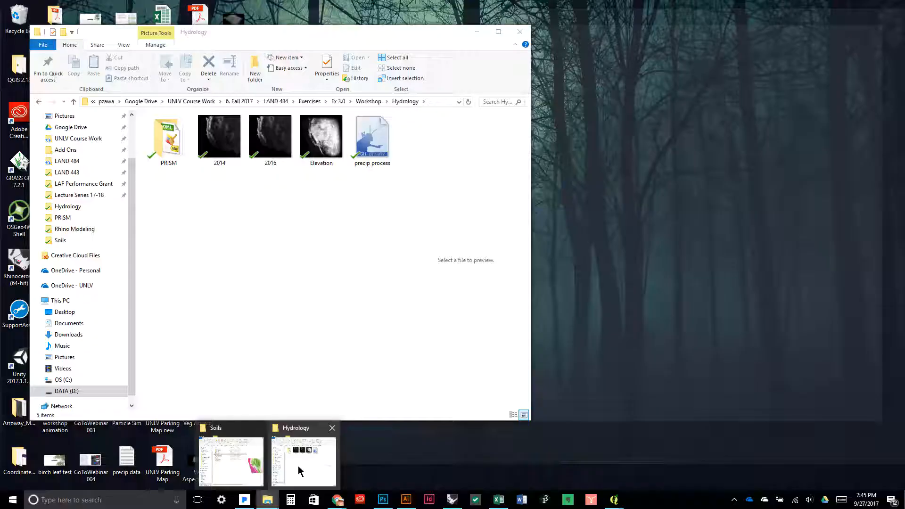
{"action": "left_click", "coordinate": [298, 466]}
{"action": "left_click", "coordinate": [368, 101]}
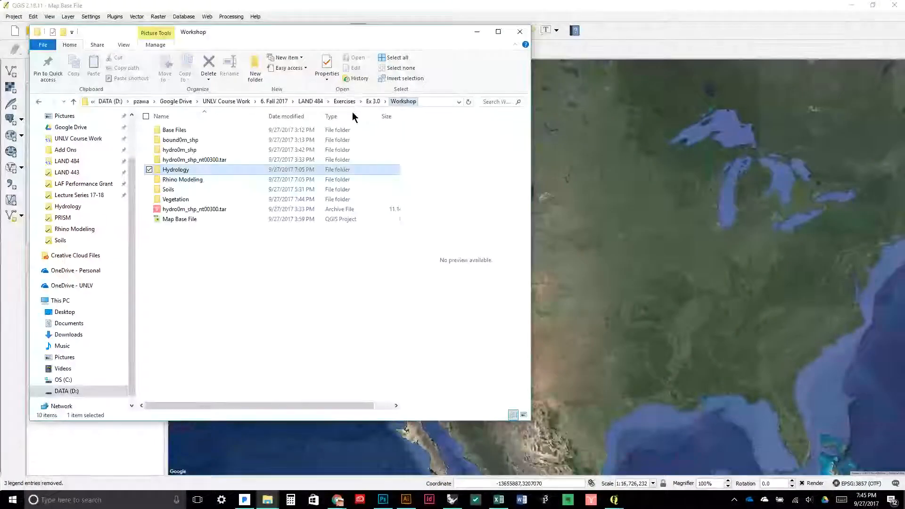
{"action": "left_click", "coordinate": [187, 200]}
{"action": "double_click", "coordinate": [186, 200]}
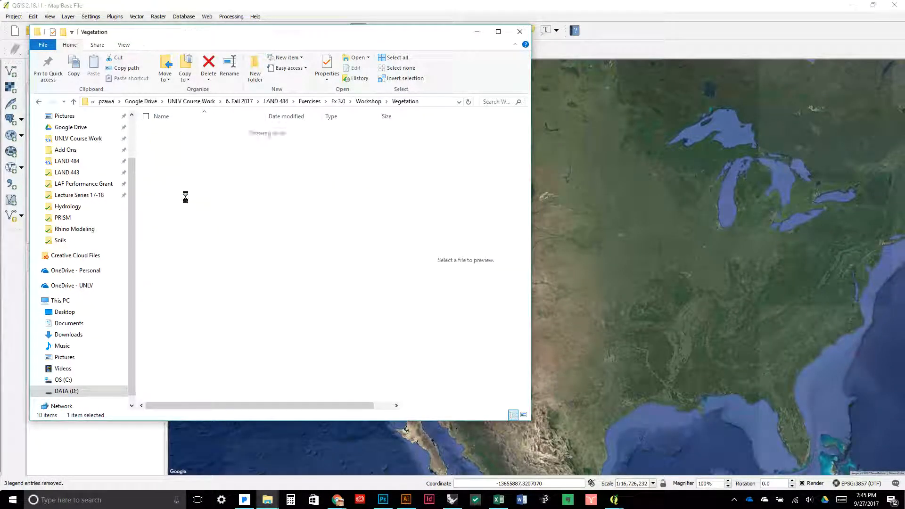
Step: Extract the "2016 min winter" archive into its own subfolder of Vegetation and close the extracted folder's window
{"action": "double_click", "coordinate": [193, 132]}
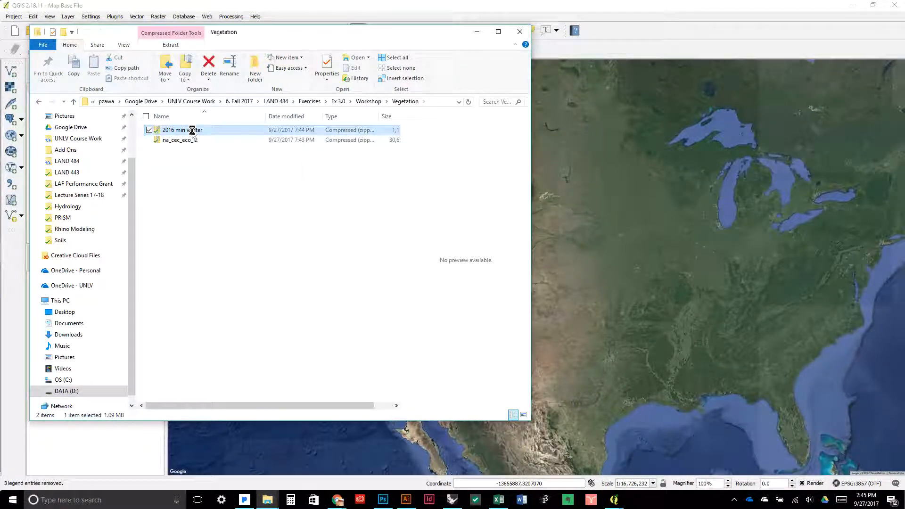
{"action": "left_click", "coordinate": [39, 101]}
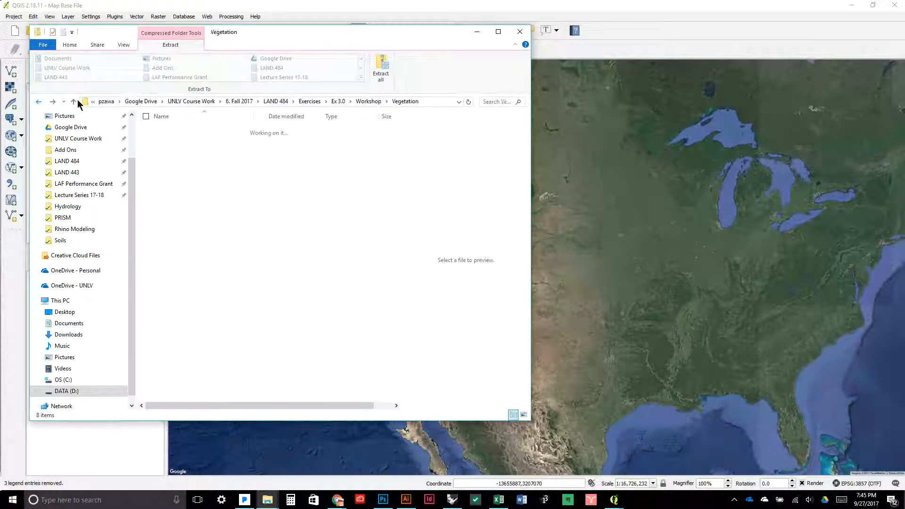
{"action": "left_click", "coordinate": [381, 75]}
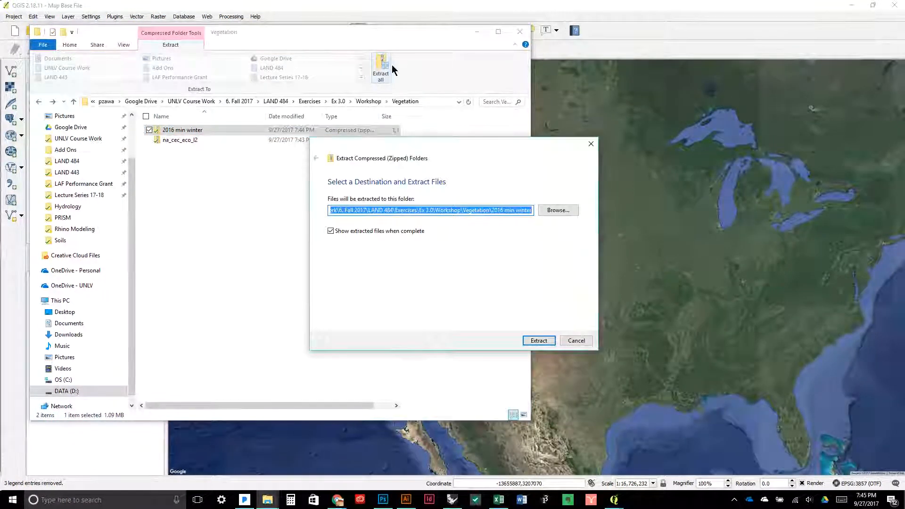
{"action": "left_click", "coordinate": [539, 340]}
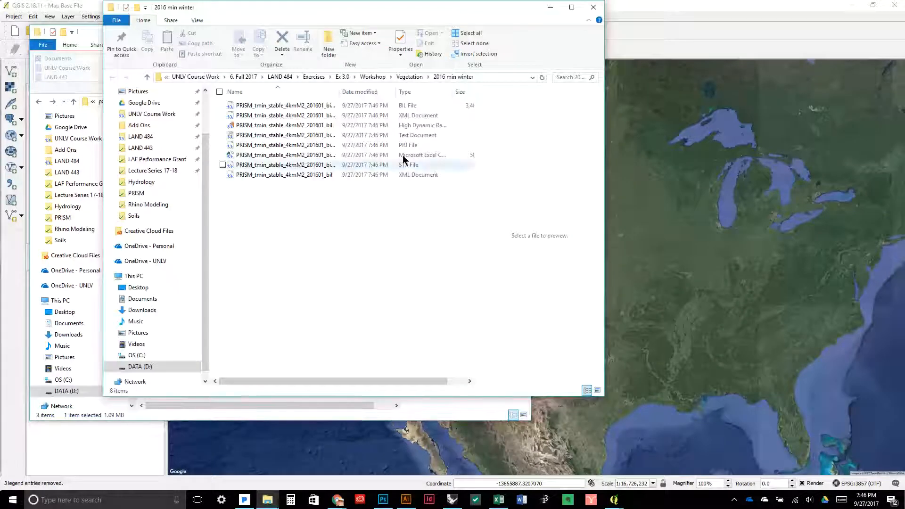
{"action": "left_click", "coordinate": [589, 7]}
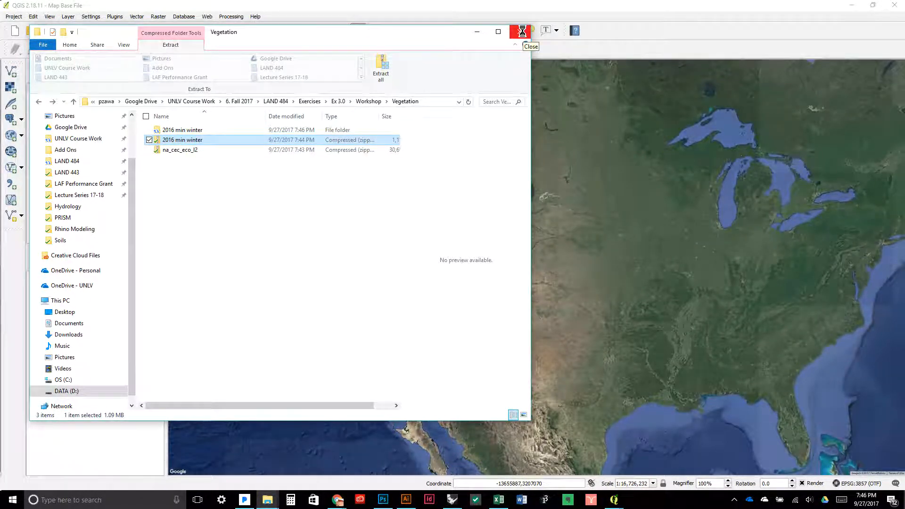
Step: Extract the na_cec_eco_l2 archive into its own subfolder of Vegetation and close the extracted folder's window
{"action": "left_click", "coordinate": [161, 152]}
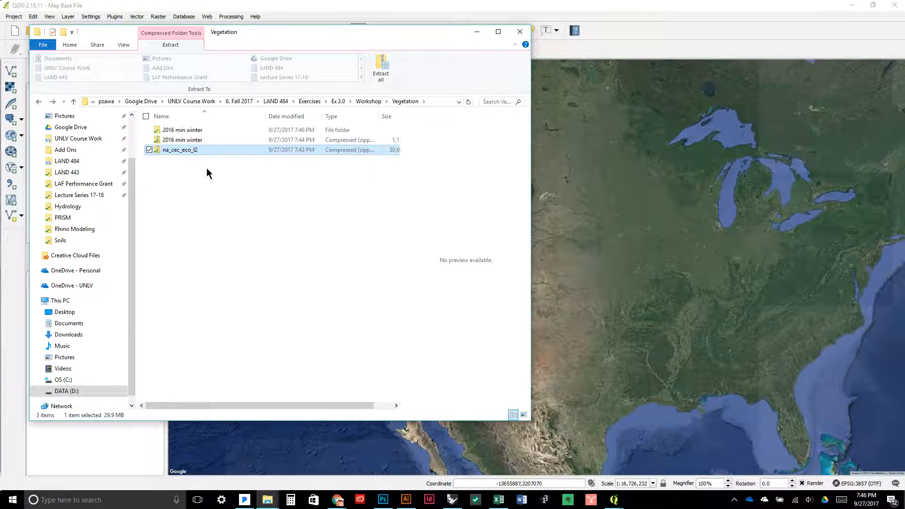
{"action": "left_click", "coordinate": [376, 70]}
{"action": "left_click", "coordinate": [533, 342]}
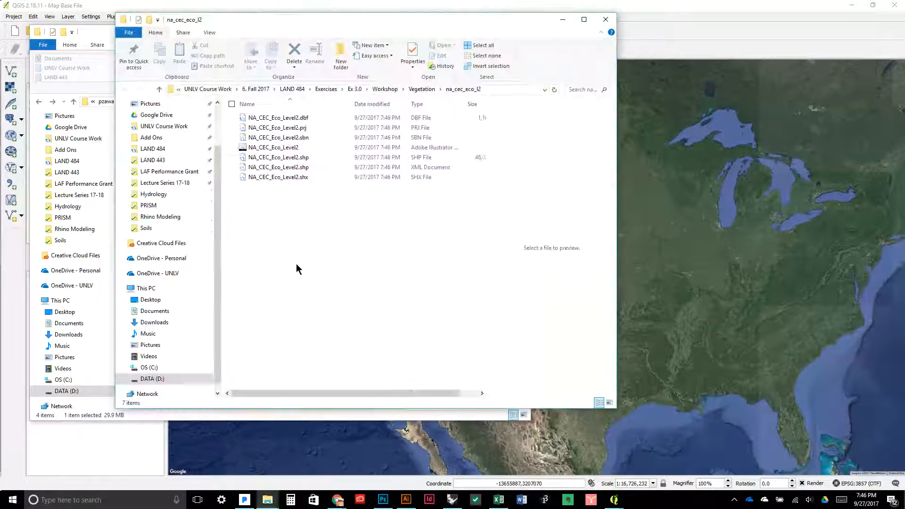
{"action": "left_click", "coordinate": [597, 26]}
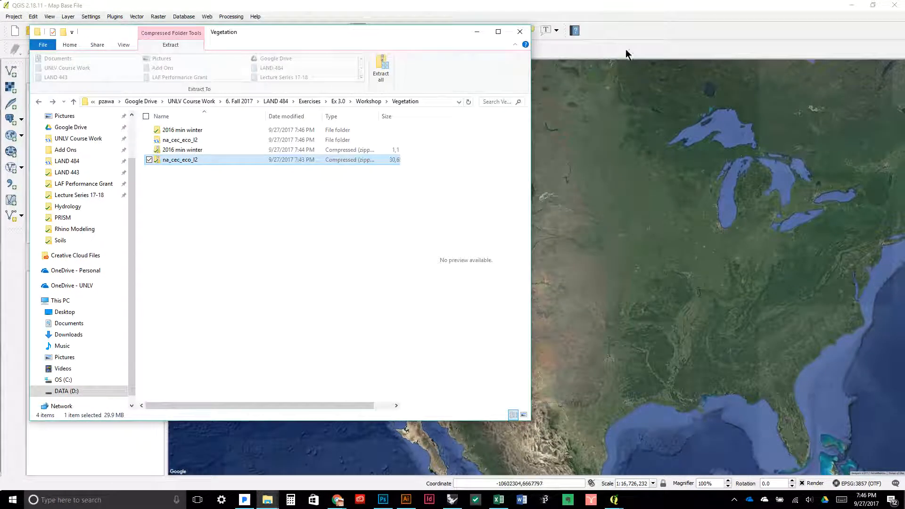
Step: Switch to QGIS and add the raster PRISM_tmin_stable_4kmM2_201601_bil.bil from the Workshop's Vegetation/2016 min winter folder
{"action": "left_click", "coordinate": [626, 10]}
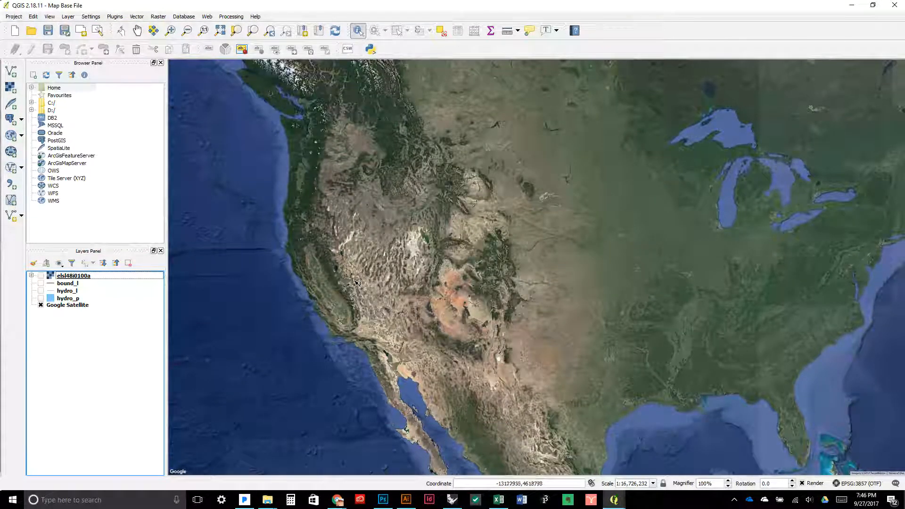
{"action": "left_click", "coordinate": [9, 92]}
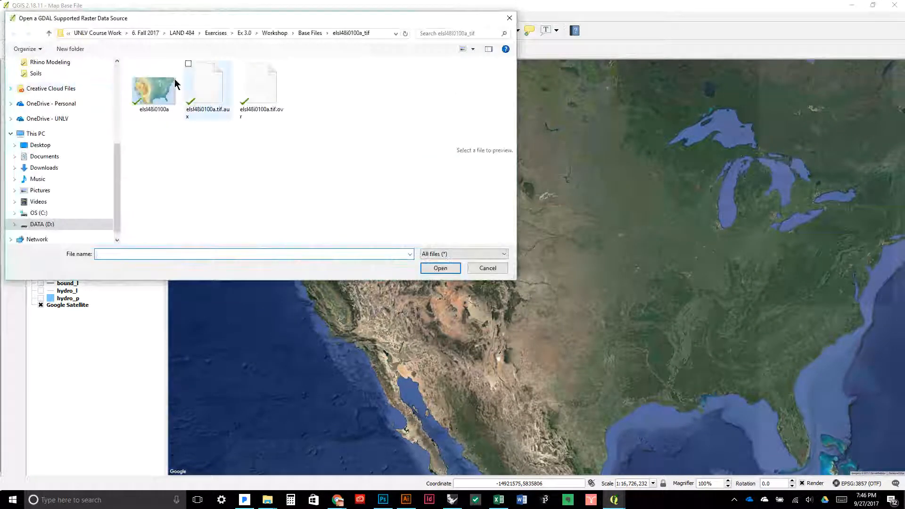
{"action": "left_click", "coordinate": [272, 33]}
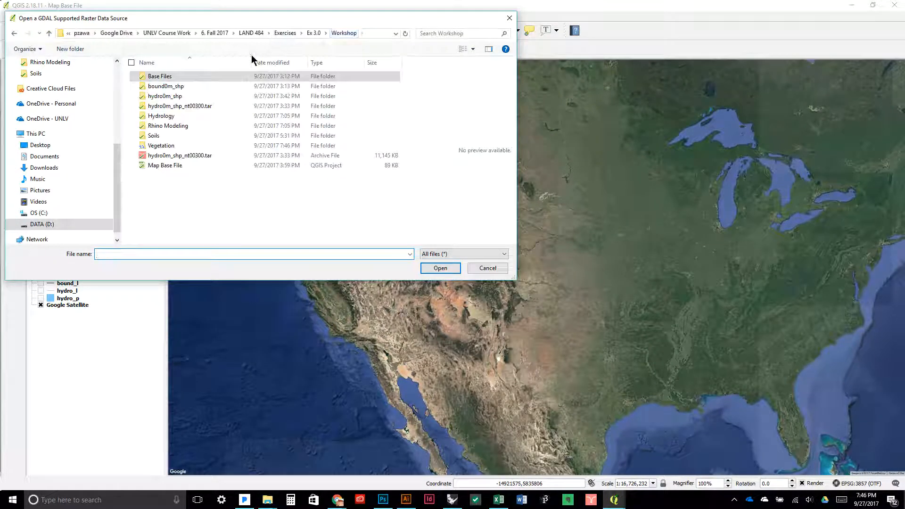
{"action": "left_click", "coordinate": [180, 148]}
{"action": "double_click", "coordinate": [181, 147]}
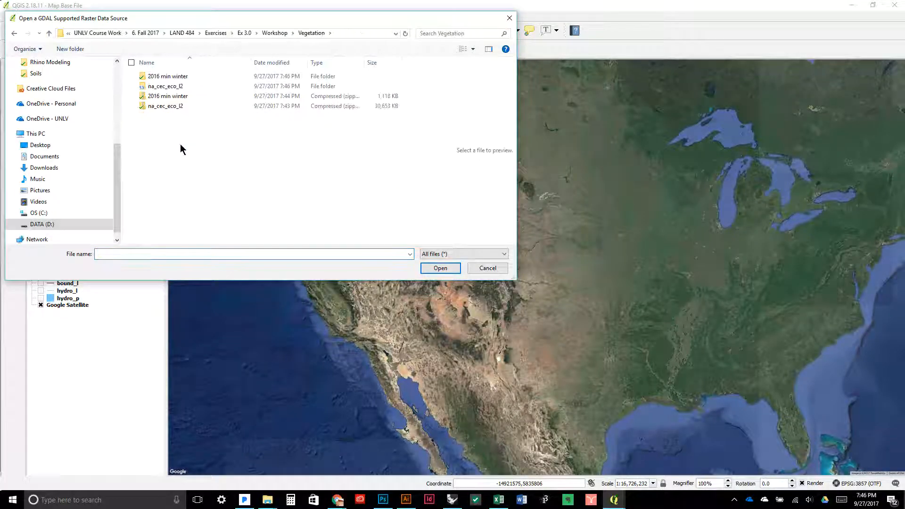
{"action": "double_click", "coordinate": [178, 77]}
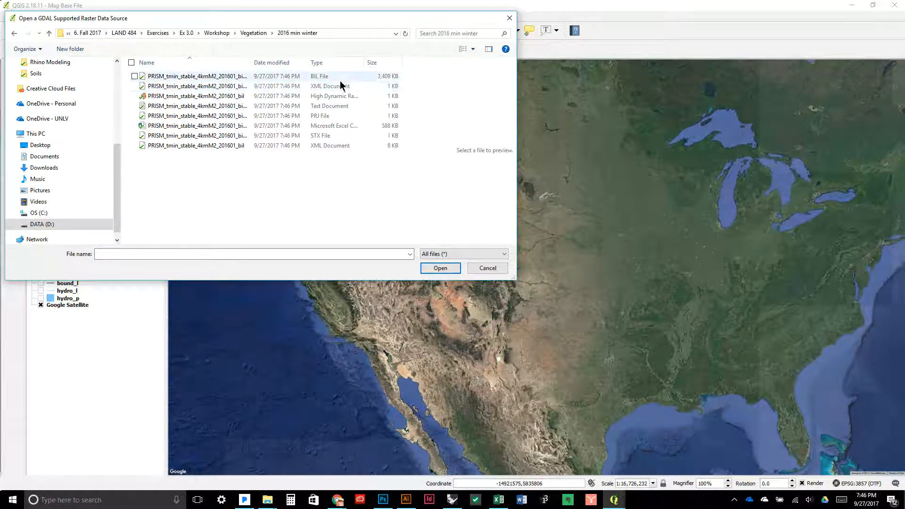
{"action": "left_click", "coordinate": [245, 76]}
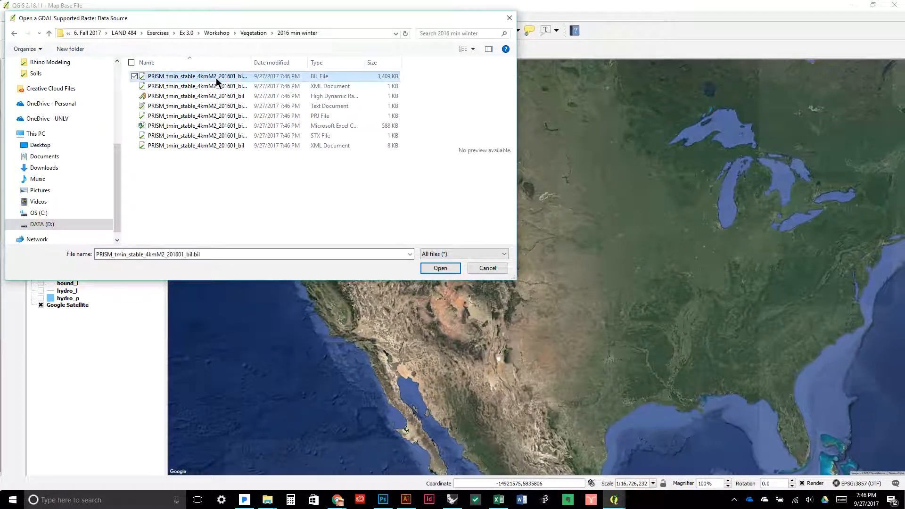
{"action": "left_click", "coordinate": [441, 268]}
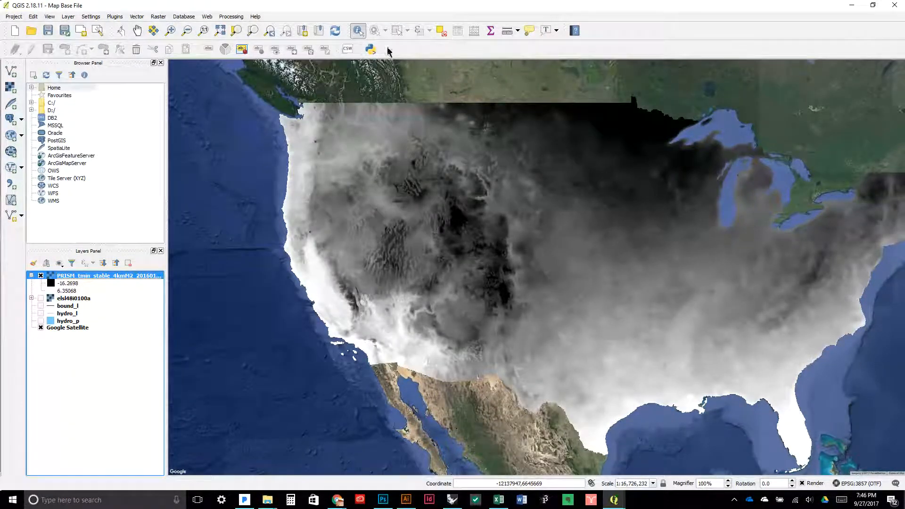
Step: Examine the minimum temperature layer across the United States and compare it with the PRISM January 2016 map in Chrome
{"action": "left_click", "coordinate": [137, 30]}
{"action": "left_click_drag", "start_coordinate": [467, 182], "coordinate": [420, 178]}
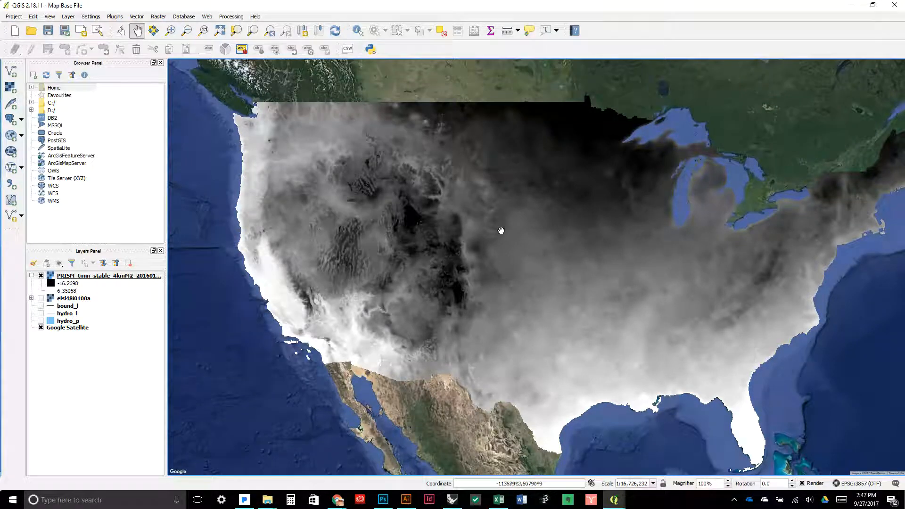
{"action": "left_click_drag", "start_coordinate": [499, 229], "coordinate": [487, 217]}
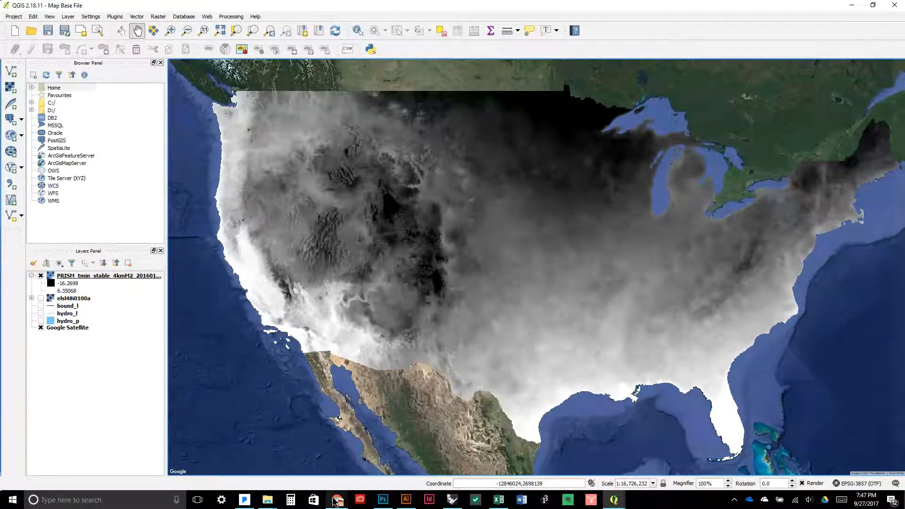
{"action": "left_click", "coordinate": [242, 465]}
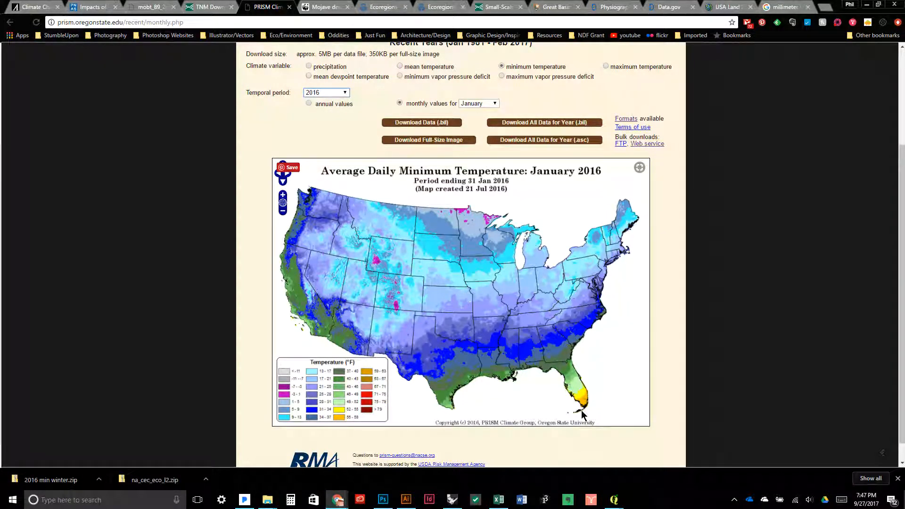
{"action": "mouse_move", "coordinate": [614, 499]}
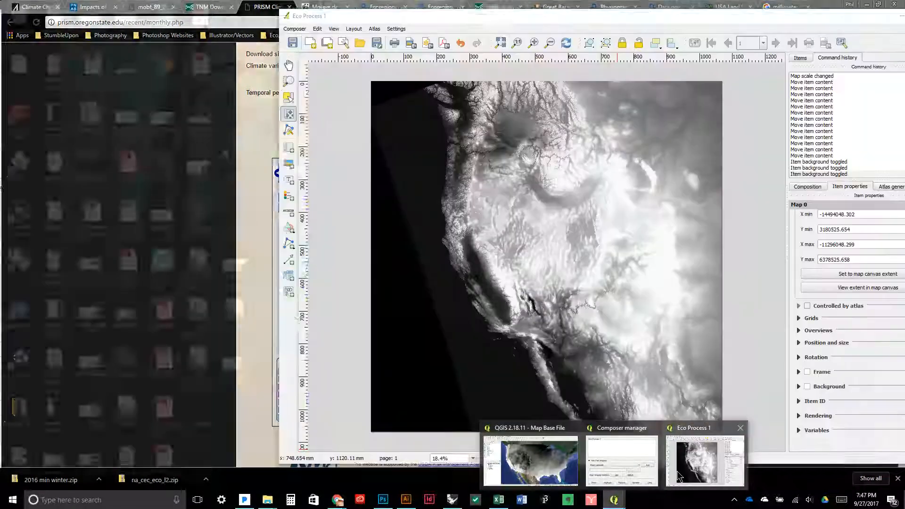
{"action": "left_click", "coordinate": [531, 460]}
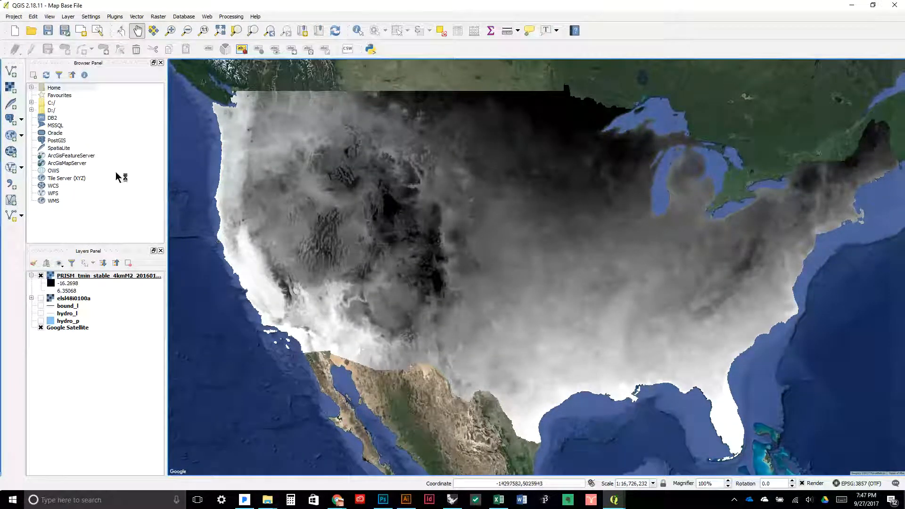
{"action": "left_click", "coordinate": [16, 91]}
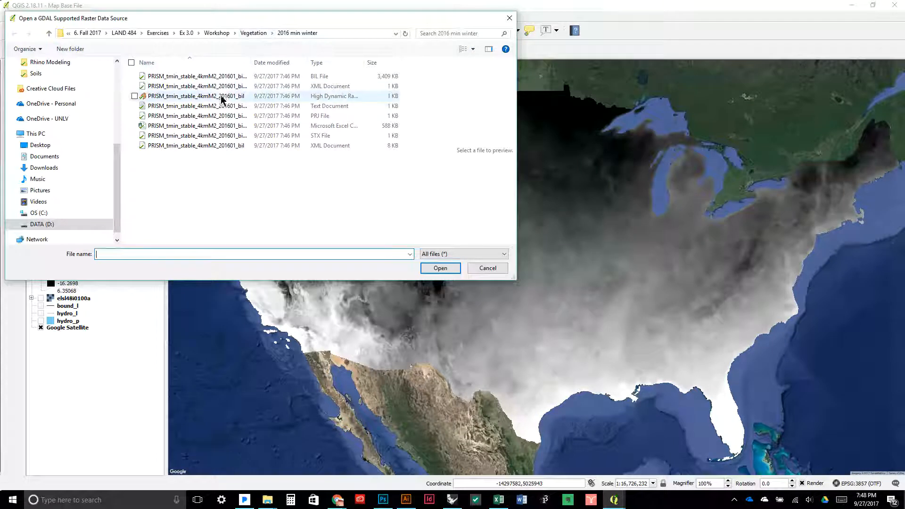
{"action": "left_click", "coordinate": [494, 266]}
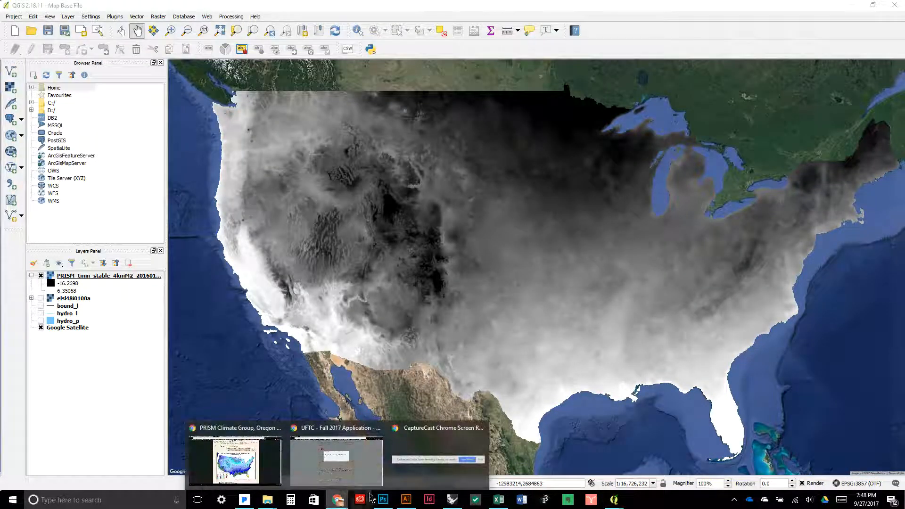
Step: Switch to Chrome and replace the millimeter to inches Google search with a search for "fahrenheit to celsius"
{"action": "left_click", "coordinate": [234, 460]}
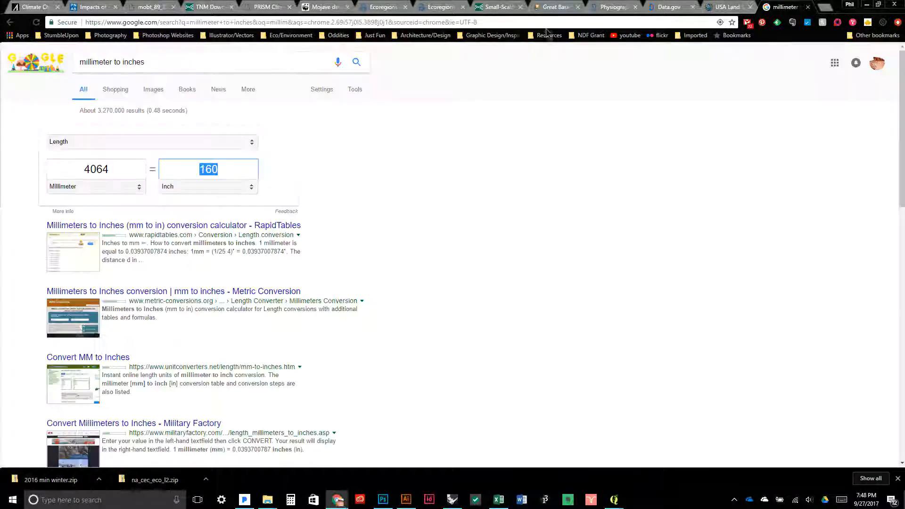
{"action": "left_click", "coordinate": [785, 7]}
{"action": "left_click", "coordinate": [242, 62]}
{"action": "triple_click", "coordinate": [242, 62]}
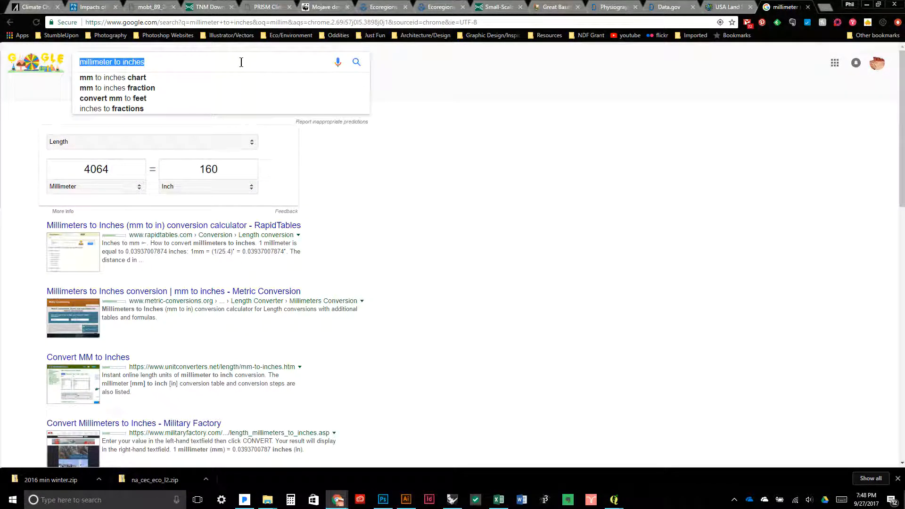
{"action": "type", "text": "fare"}
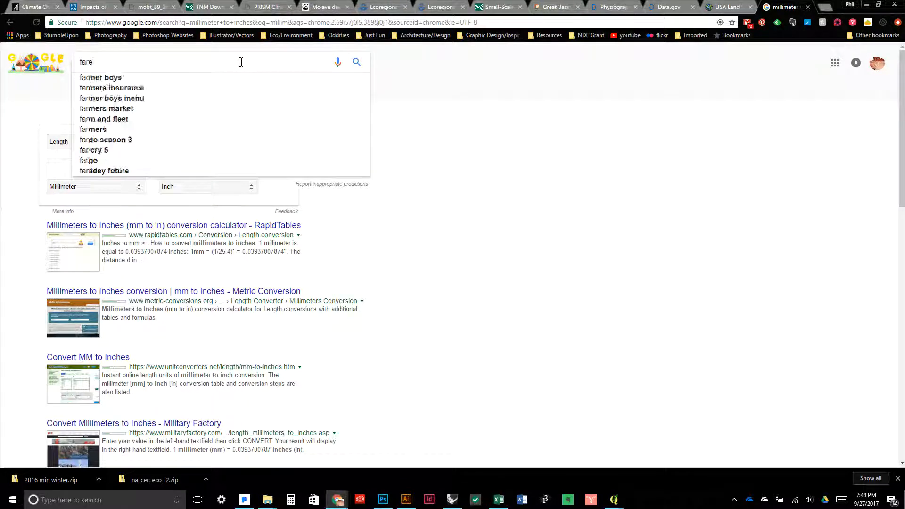
{"action": "key", "text": "BackSpace"}
{"action": "key", "text": "BackSpace"}
{"action": "type", "text": "hr"}
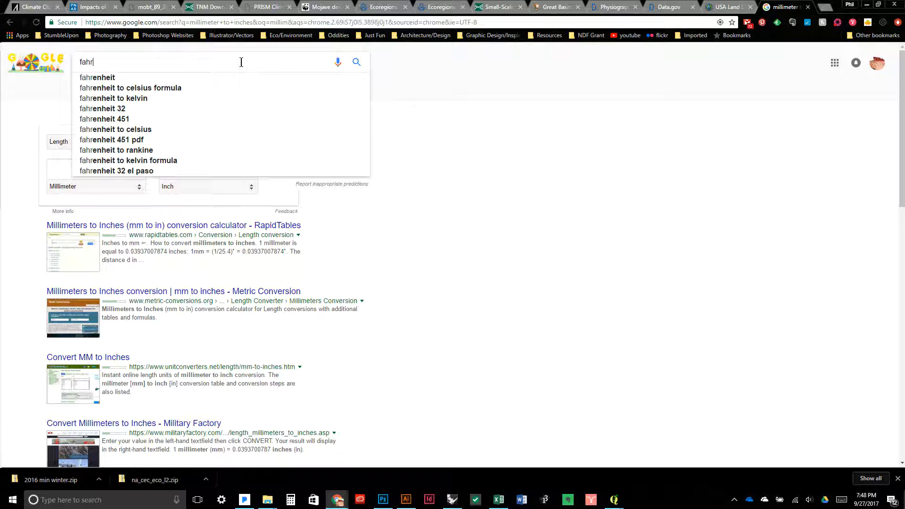
{"action": "key", "text": "Down"}
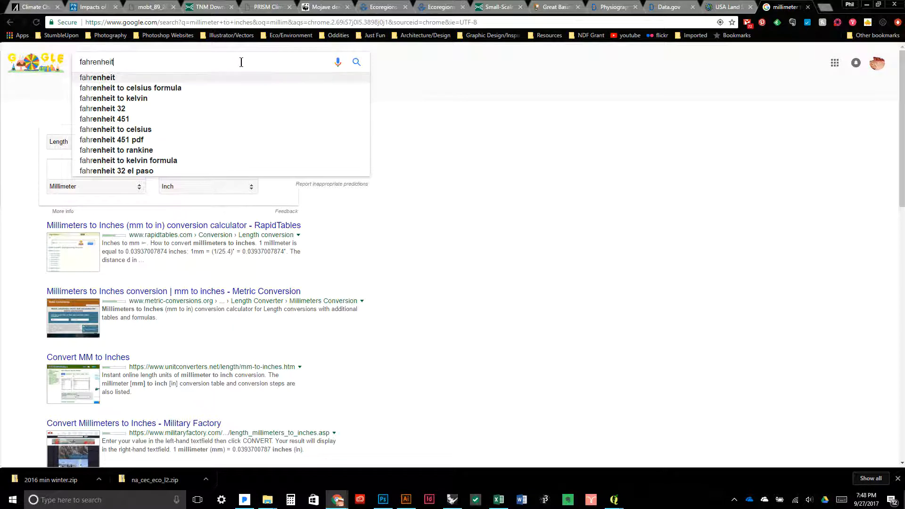
{"action": "key", "text": "Down"}
{"action": "key", "text": "Down"}
{"action": "key", "text": "Down"}
{"action": "key", "text": "Down"}
{"action": "key", "text": "Down"}
{"action": "key", "text": "Return"}
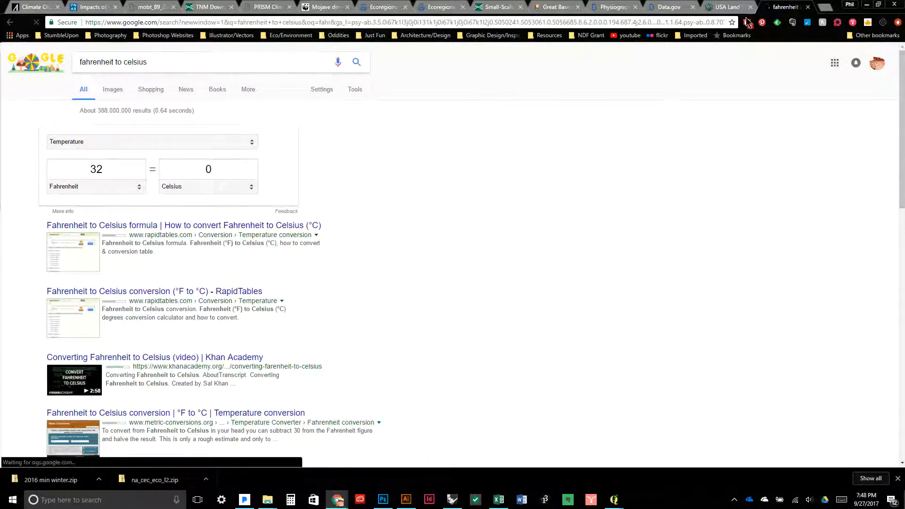
Step: Check the PRISM map's temperature legend and convert its lower limit of -11 °F to Celsius in Google's converter
{"action": "left_click", "coordinate": [720, 9]}
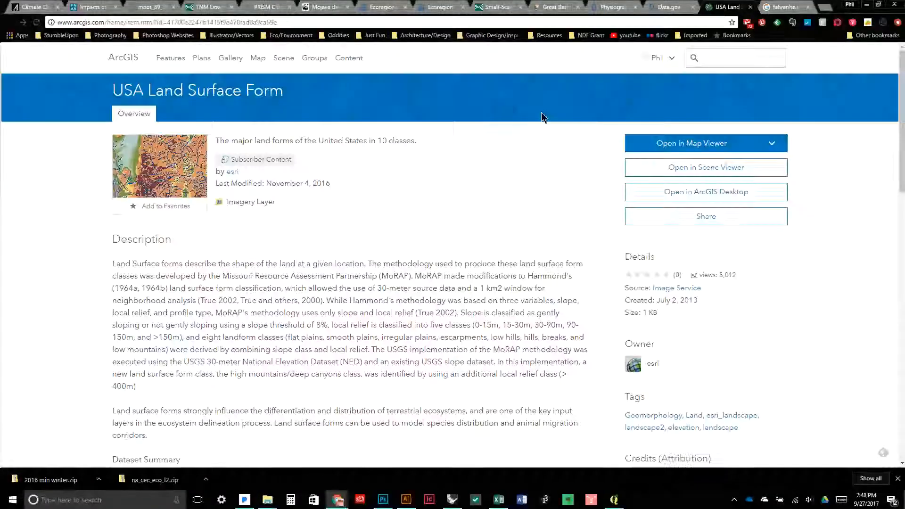
{"action": "left_click", "coordinate": [266, 7]}
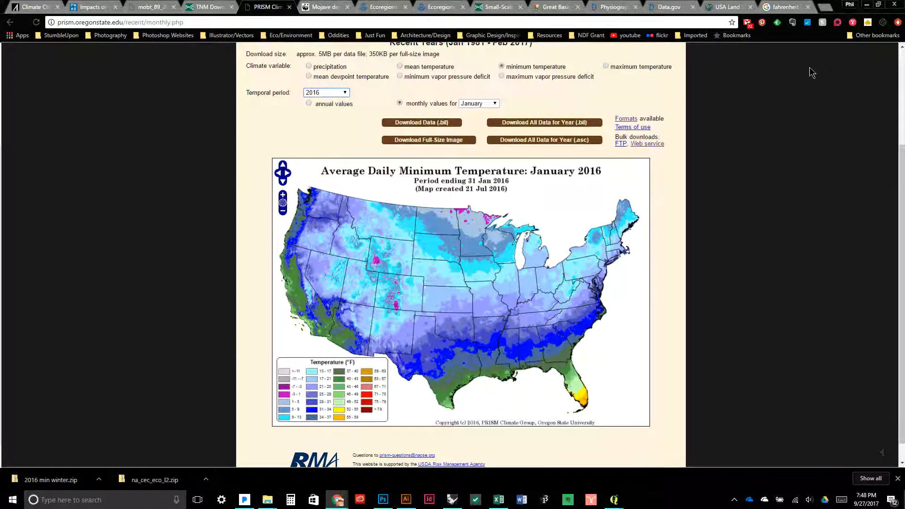
{"action": "left_click", "coordinate": [785, 6]}
{"action": "left_click", "coordinate": [112, 175]}
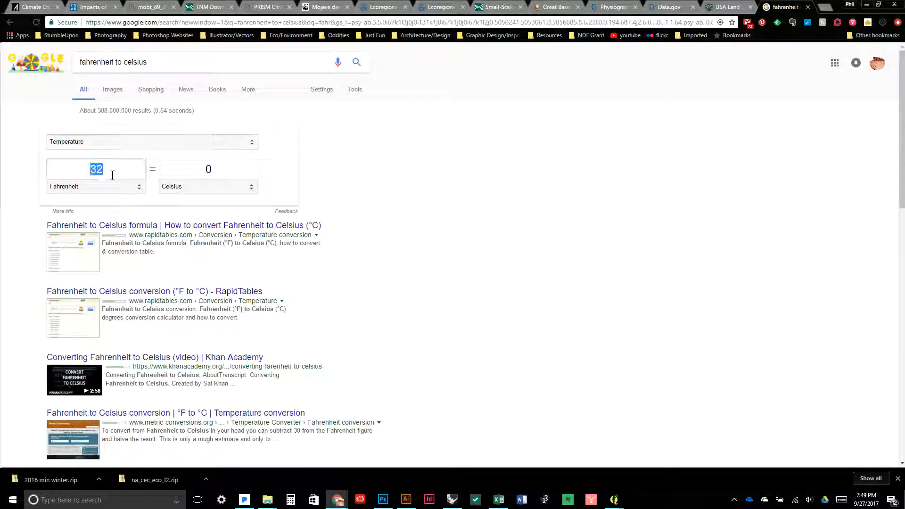
{"action": "type", "text": "-11"}
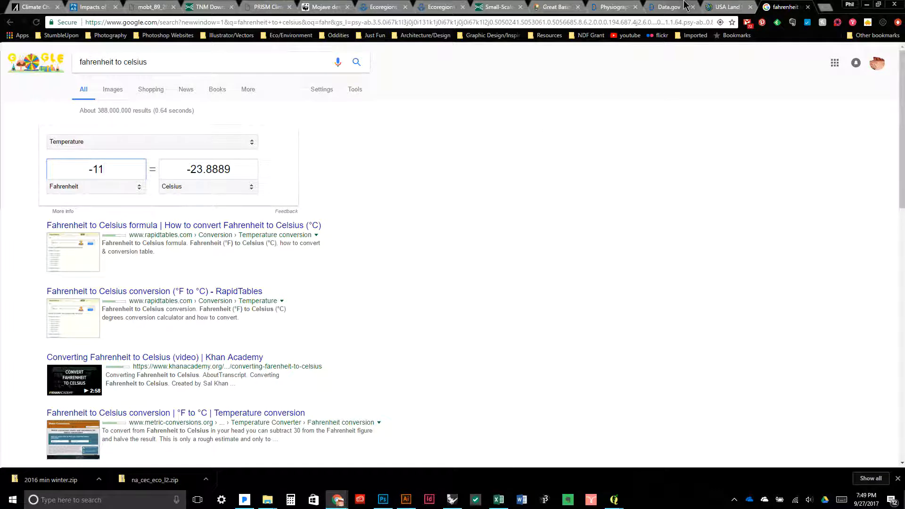
Step: Check the PRISM legend again and convert its upper limit of 79 °F to Celsius
{"action": "left_click", "coordinate": [254, 6]}
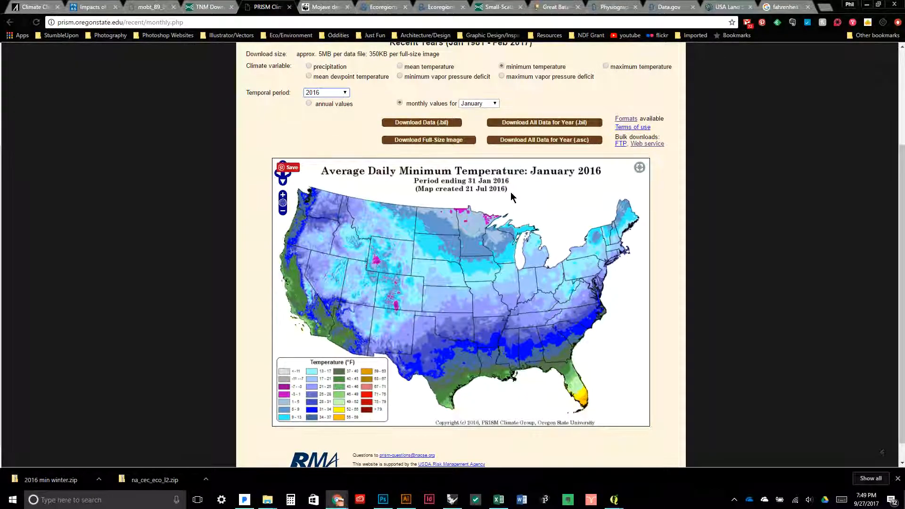
{"action": "left_click", "coordinate": [784, 6]}
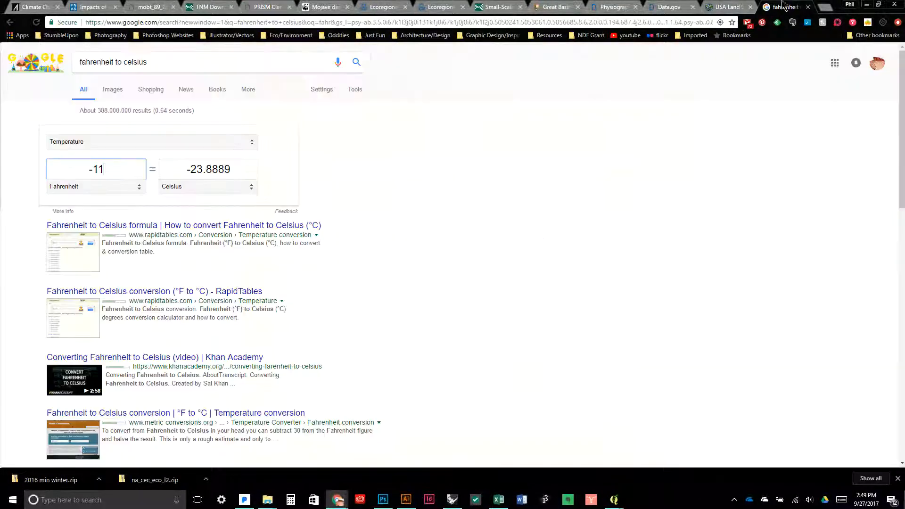
{"action": "triple_click", "coordinate": [113, 169]}
{"action": "type", "text": "79"}
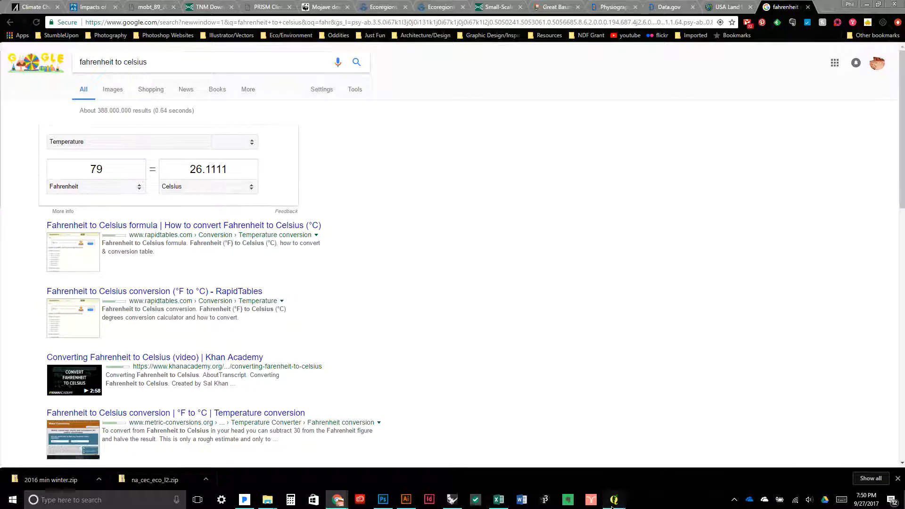
Step: Review the PRISM January 2016 minimum temperature map once more and return to the Map Base File project in QGIS
{"action": "mouse_move", "coordinate": [614, 500]}
{"action": "mouse_move", "coordinate": [686, 452]}
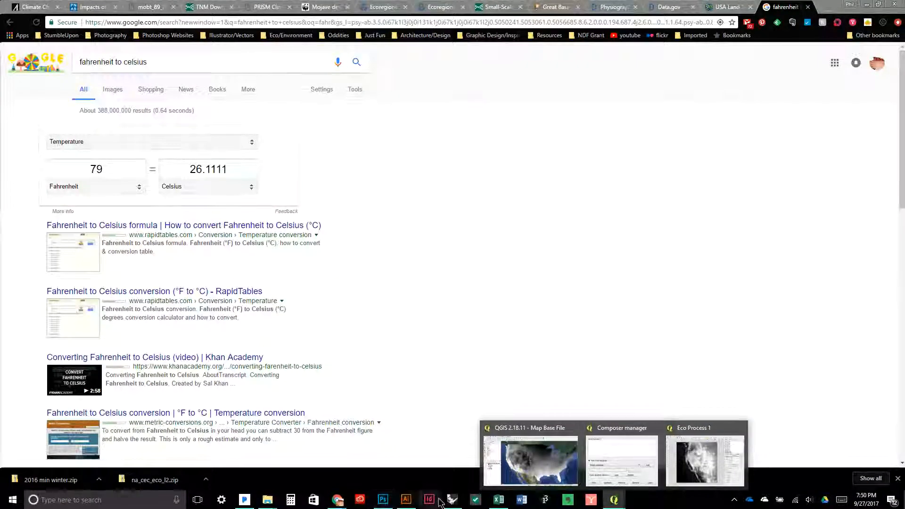
{"action": "mouse_move", "coordinate": [344, 503]}
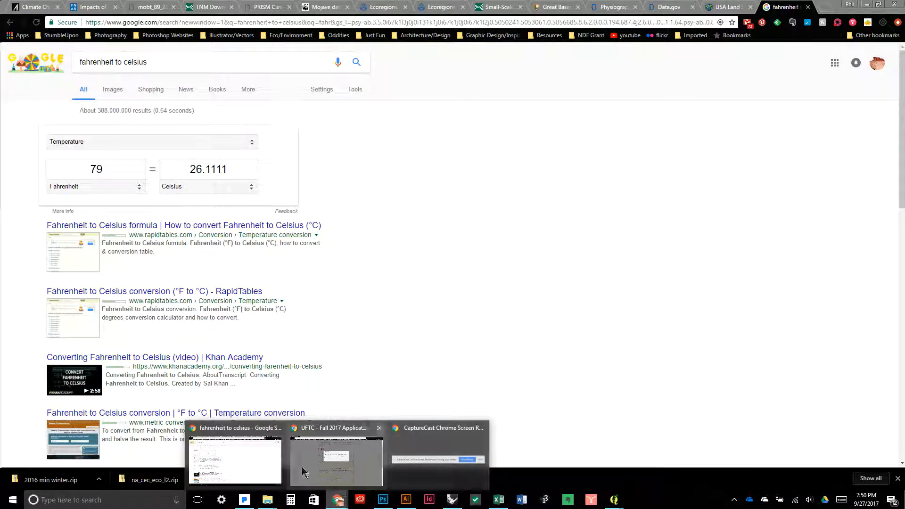
{"action": "left_click", "coordinate": [272, 470]}
{"action": "left_click", "coordinate": [270, 7]}
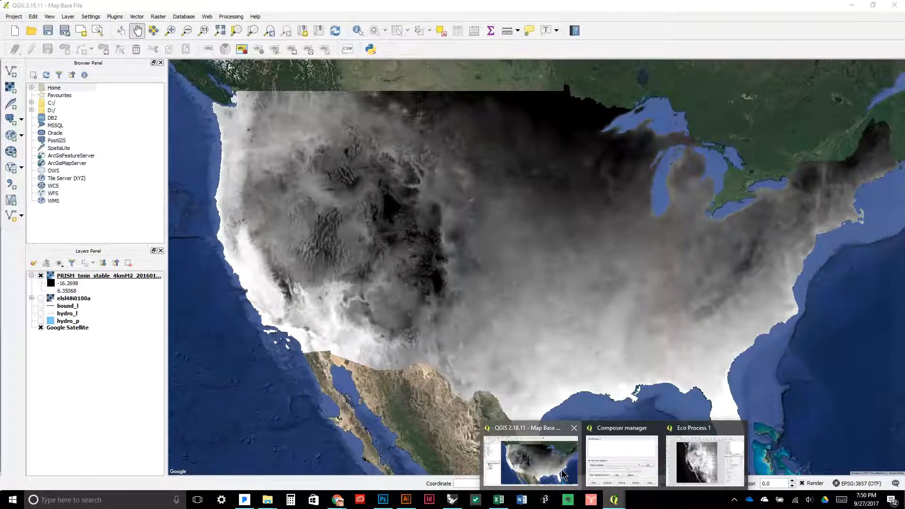
{"action": "left_click", "coordinate": [564, 476]}
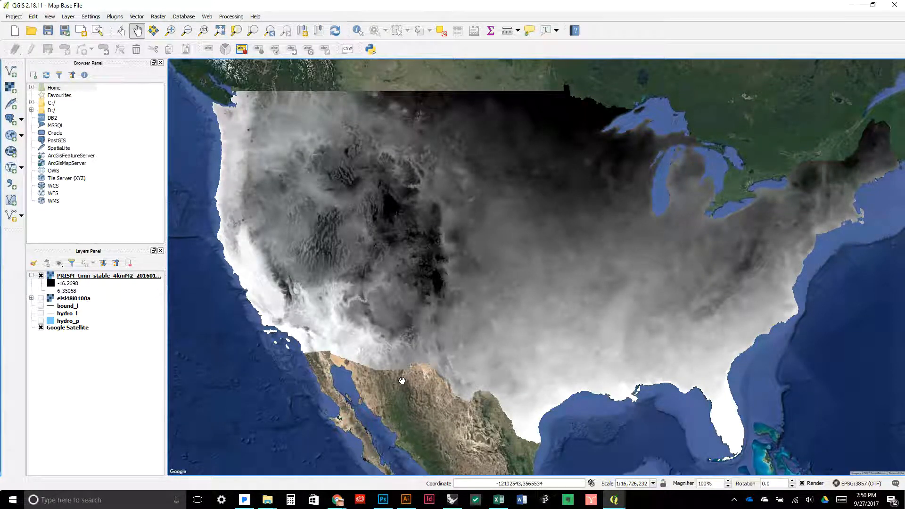
Step: Switch to the PRISM page in Chrome and set the temporal period to 2015 for the January minimum temperature data
{"action": "left_click", "coordinate": [336, 503]}
{"action": "left_click", "coordinate": [235, 460]}
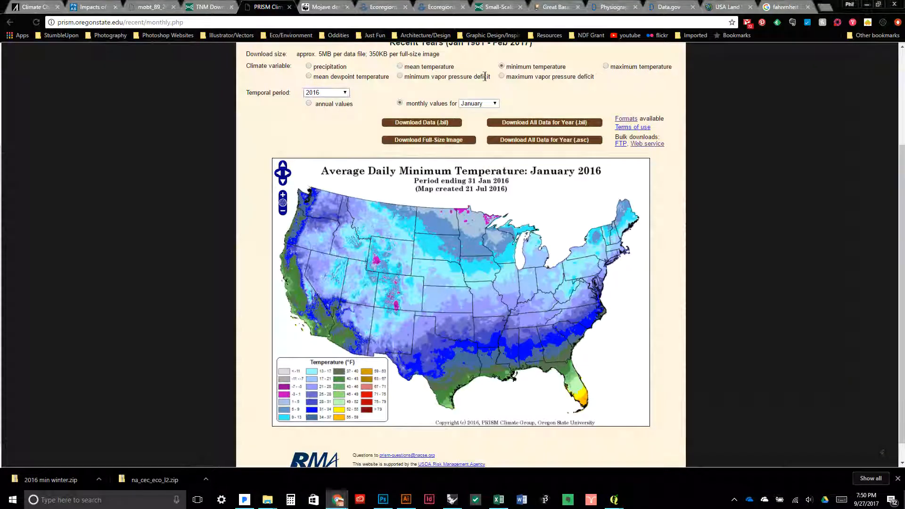
{"action": "left_click", "coordinate": [326, 93]}
{"action": "left_click", "coordinate": [319, 125]}
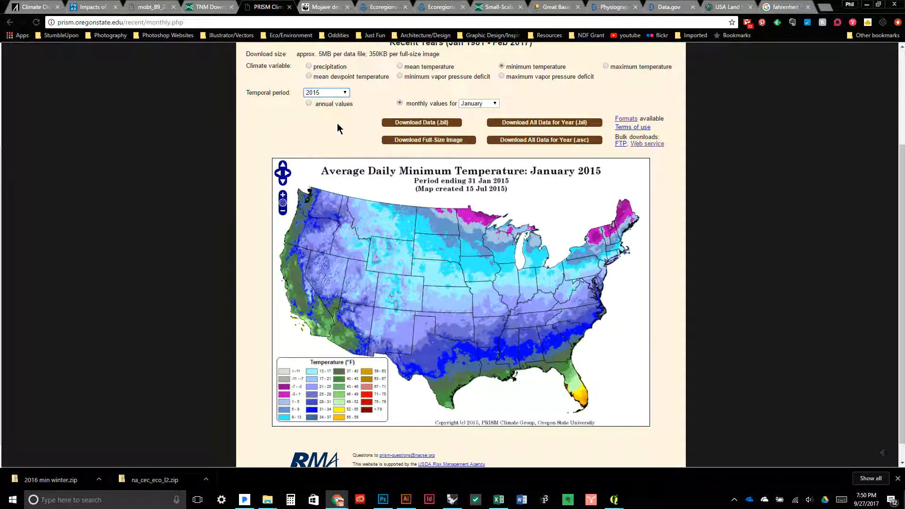
Step: Download the January 2015 minimum temperature data in .bil format and save it in the Vegetation folder as "2015 min winter"
{"action": "left_click", "coordinate": [396, 122]}
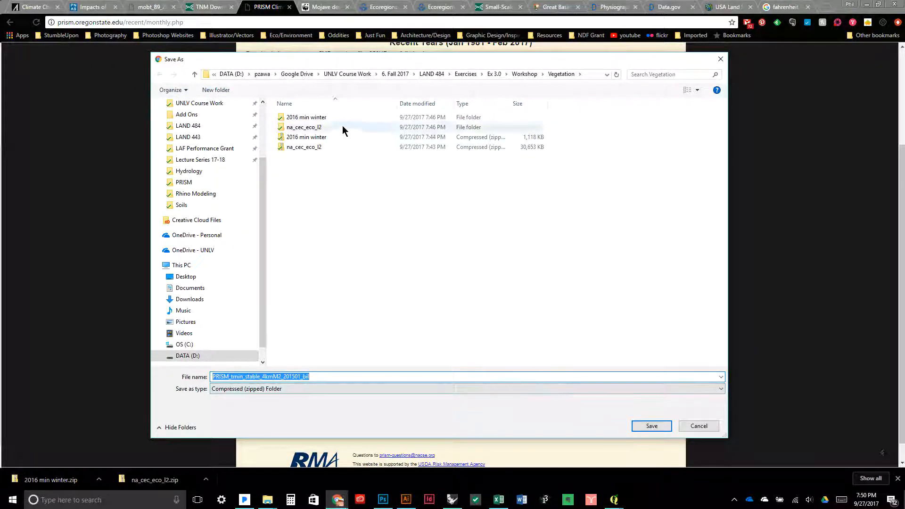
{"action": "left_click", "coordinate": [328, 118]}
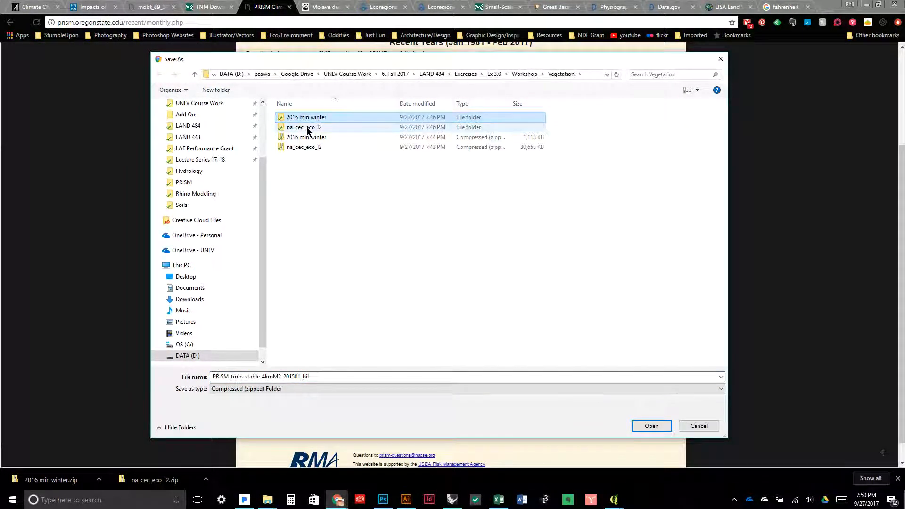
{"action": "left_click", "coordinate": [314, 377]}
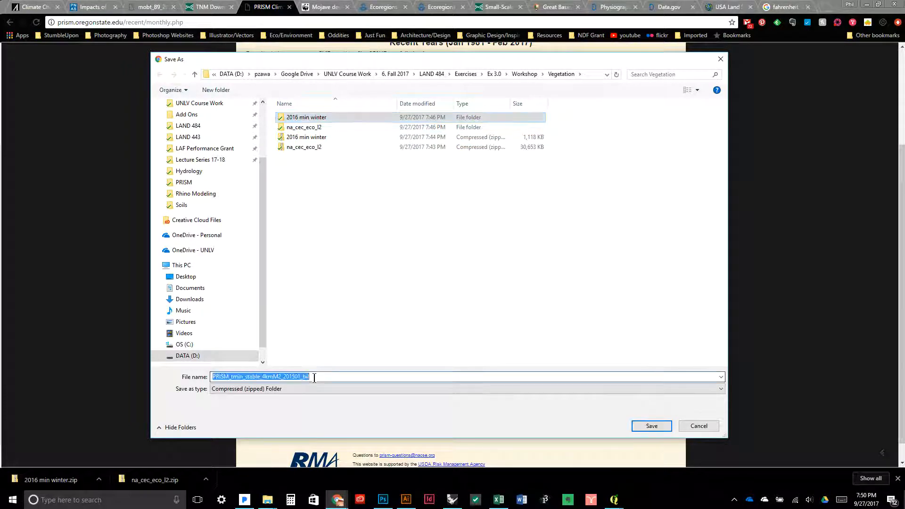
{"action": "type", "text": "5 "}
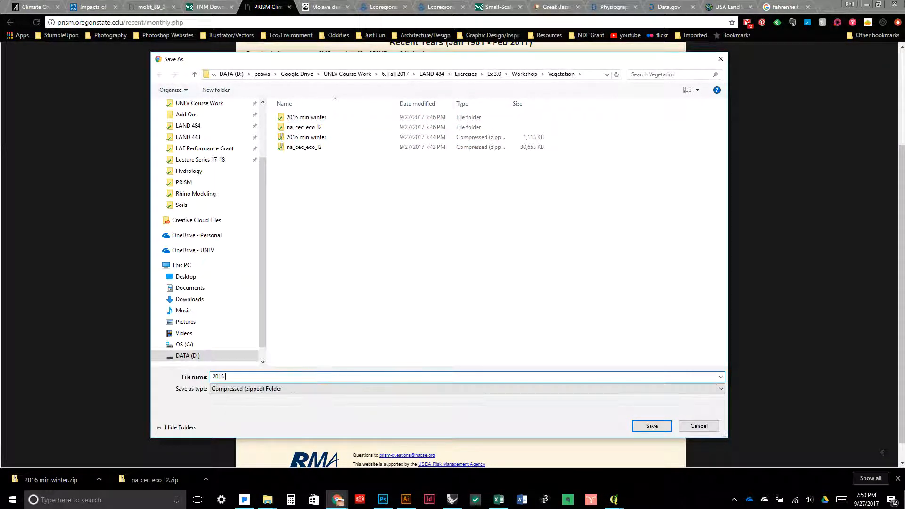
{"action": "type", "text": "min winter"}
{"action": "key", "text": "Return"}
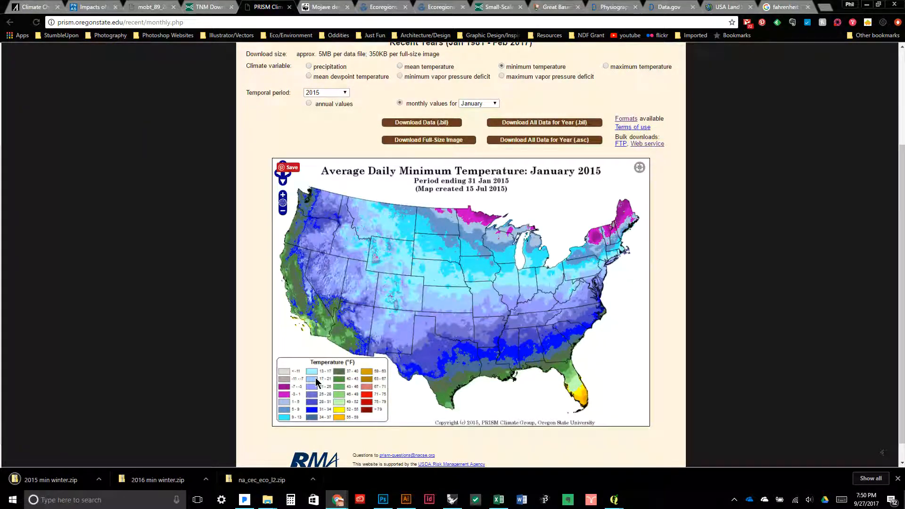
Step: Return to the Map Base File project in QGIS and set the PRISM January 2016 layer's render type to Singleband pseudocolor
{"action": "mouse_move", "coordinate": [608, 504]}
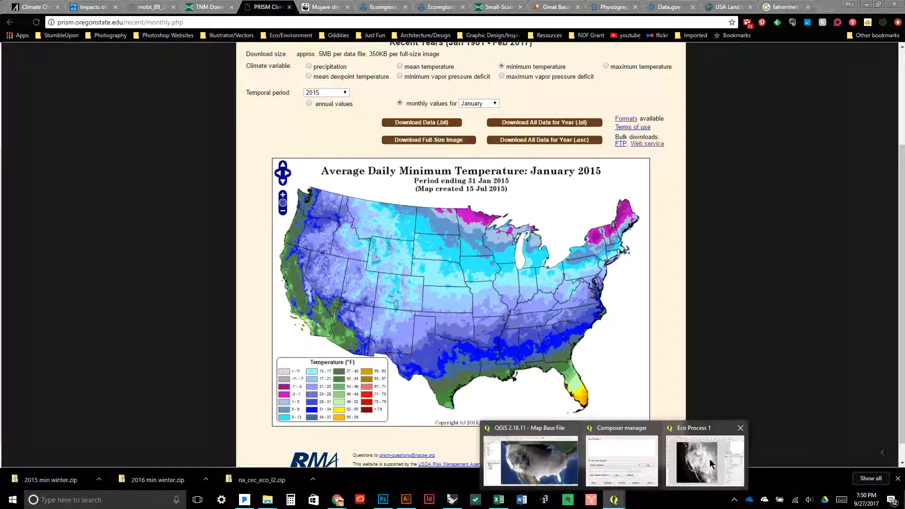
{"action": "left_click", "coordinate": [530, 465]}
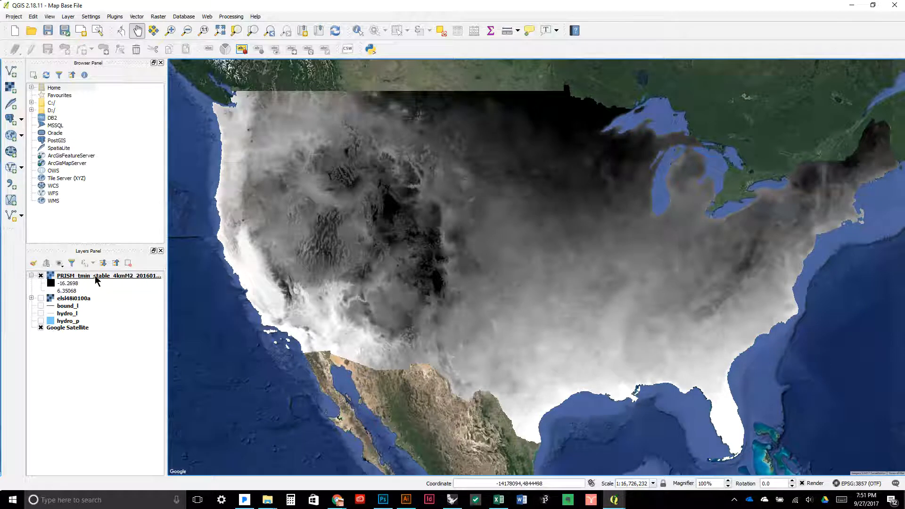
{"action": "double_click", "coordinate": [95, 277]}
{"action": "left_click", "coordinate": [78, 275]}
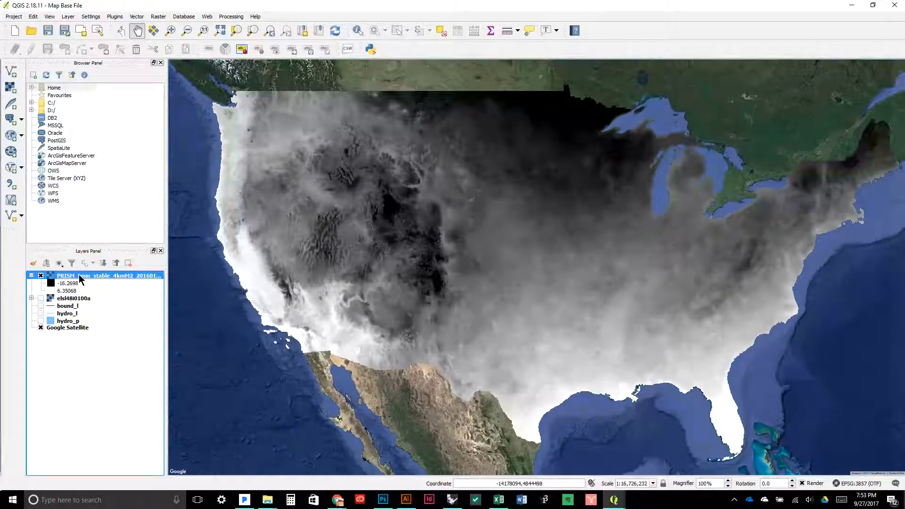
{"action": "double_click", "coordinate": [78, 275]}
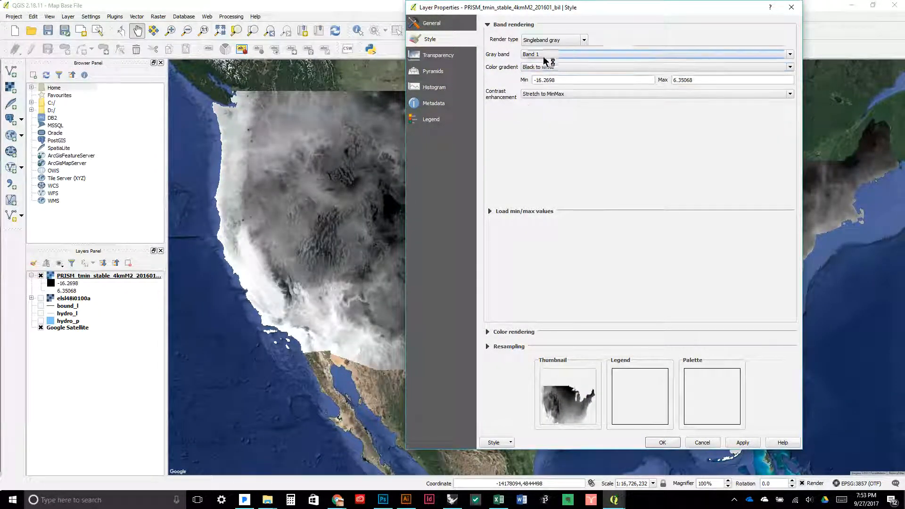
{"action": "left_click", "coordinate": [553, 42]}
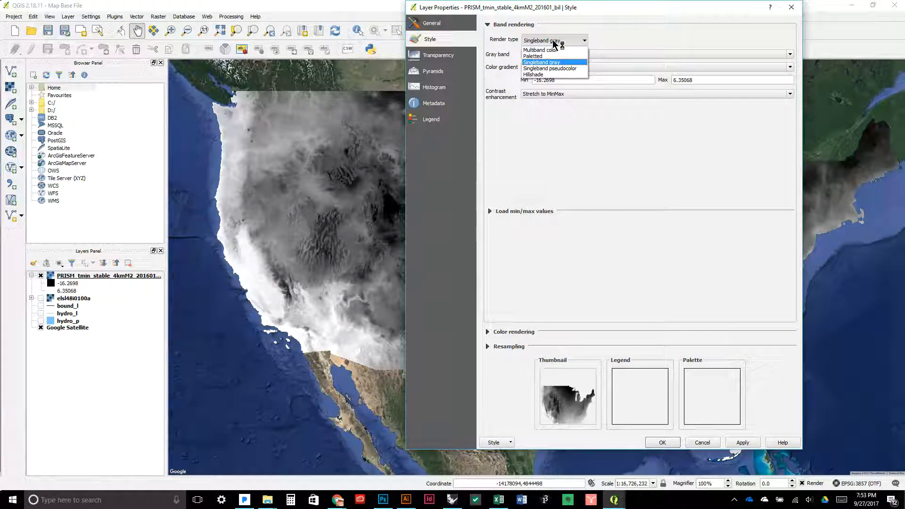
{"action": "left_click", "coordinate": [553, 68]}
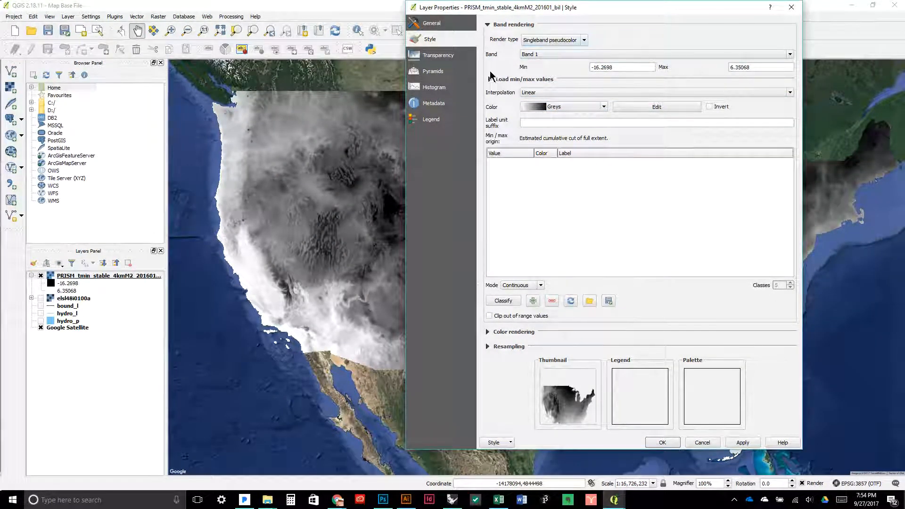
{"action": "left_click", "coordinate": [561, 41]}
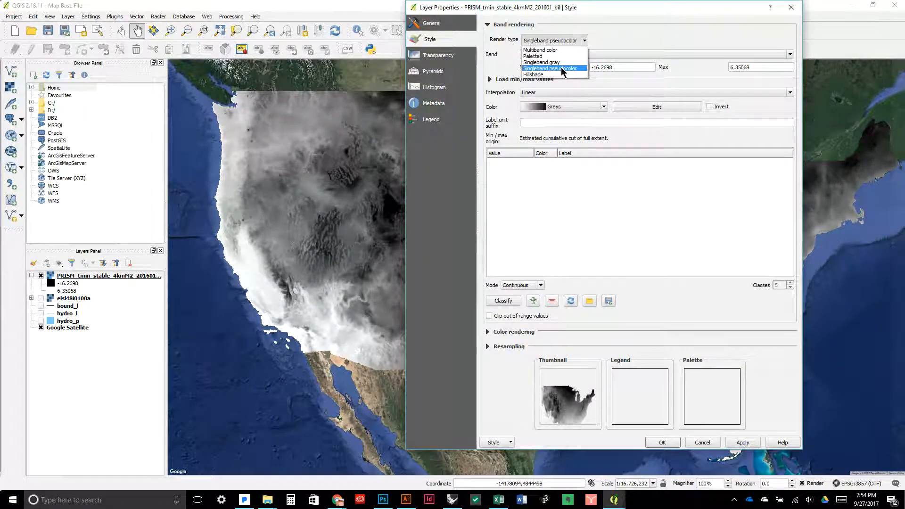
{"action": "left_click", "coordinate": [627, 40]}
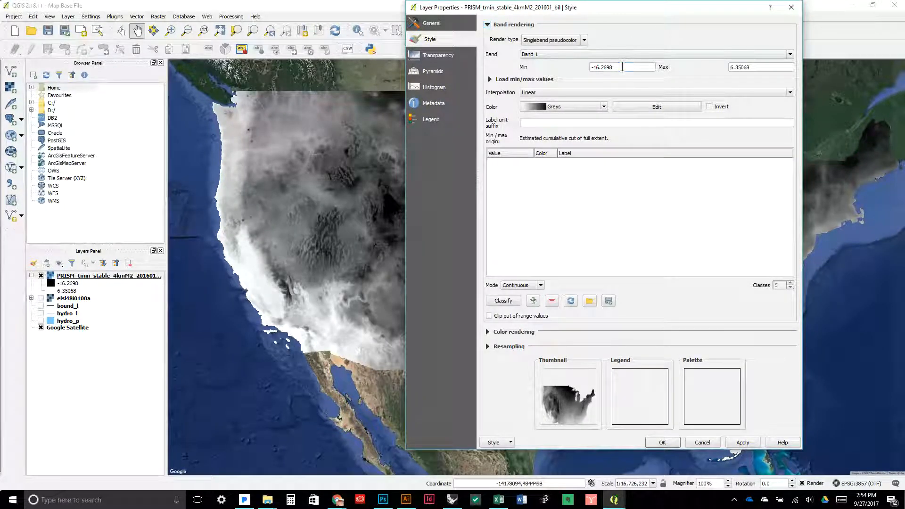
Step: Set the PRISM layer's minimum value to -23.8 and its maximum value to 26.1
{"action": "left_click_drag", "start_coordinate": [622, 67], "coordinate": [590, 67]}
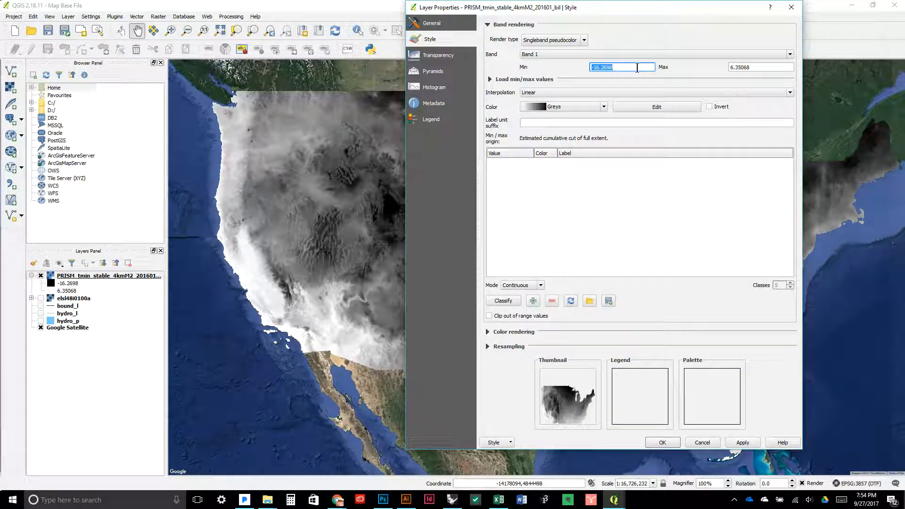
{"action": "type", "text": "-"}
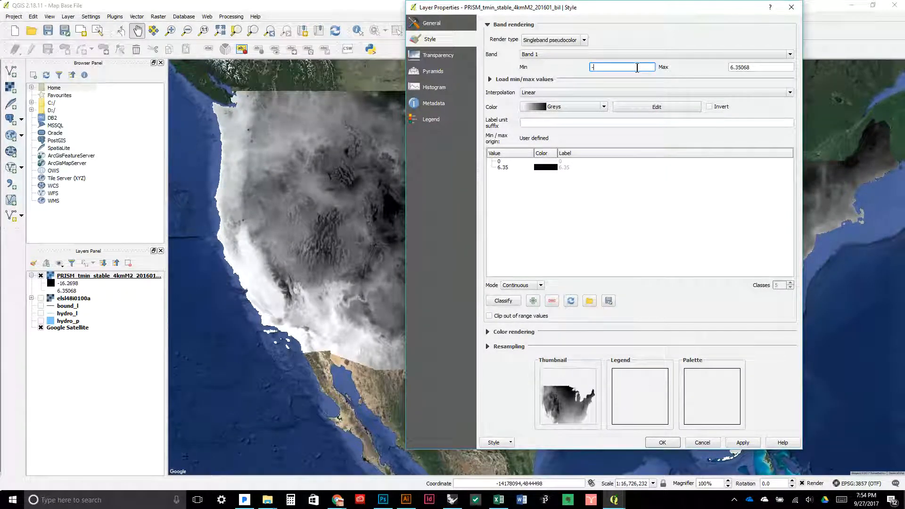
{"action": "type", "text": "3.8"}
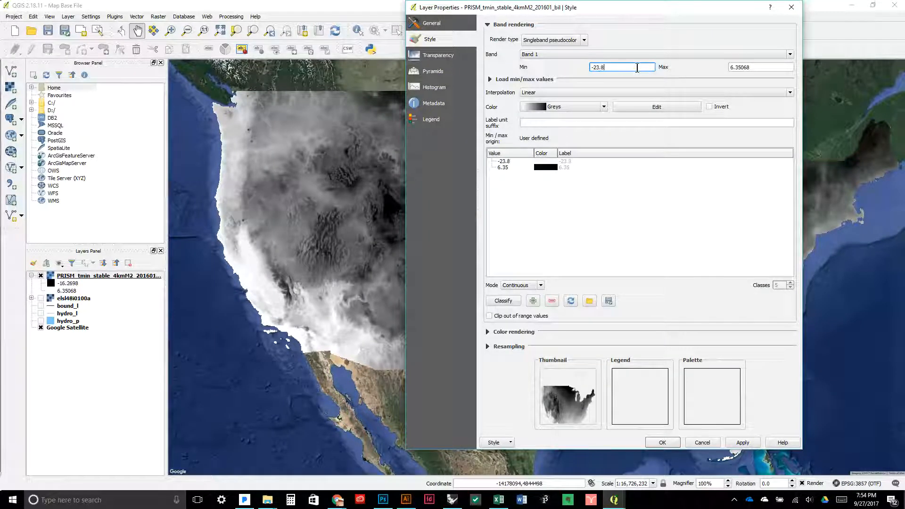
{"action": "double_click", "coordinate": [768, 70]}
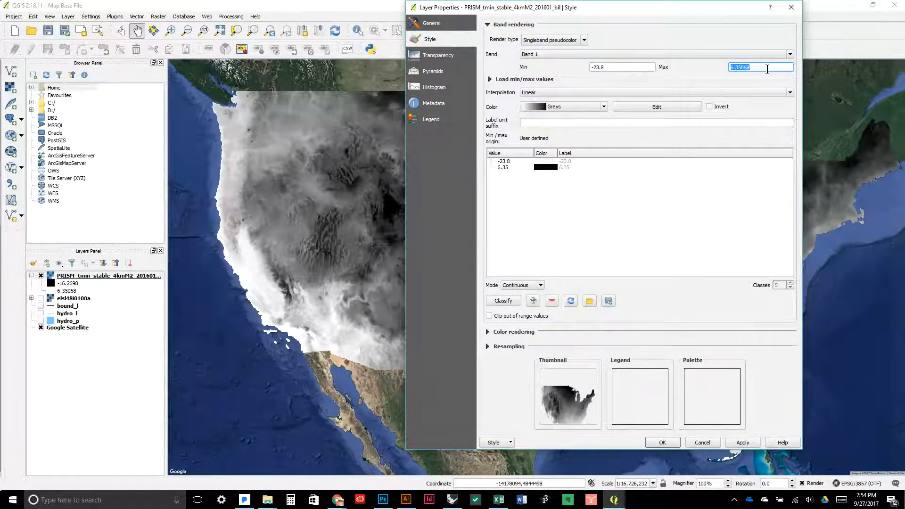
{"action": "type", "text": "23.1"}
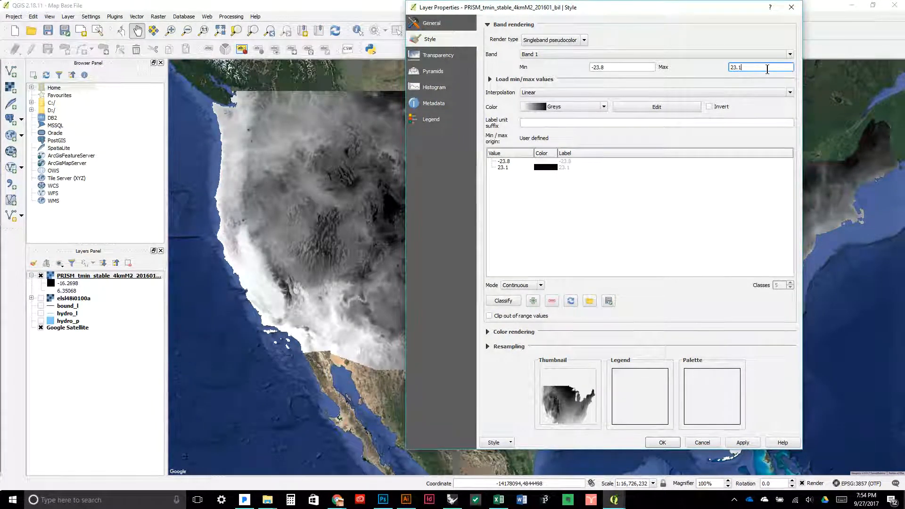
{"action": "key", "text": "BackSpace"}
{"action": "key", "text": "BackSpace"}
{"action": "key", "text": "BackSpace"}
{"action": "type", "text": "6.1"}
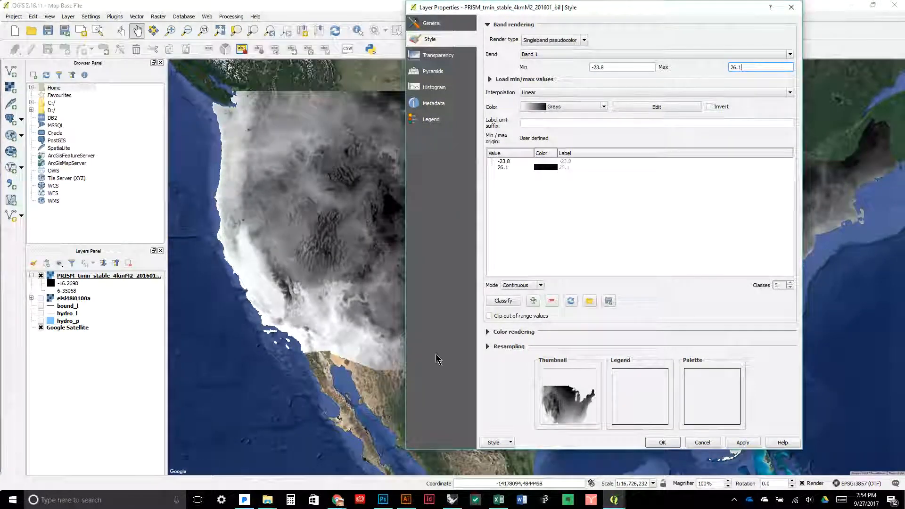
Step: Check the temperature classes in the PRISM map legend in Chrome and return to the layer properties in QGIS
{"action": "left_click", "coordinate": [334, 501]}
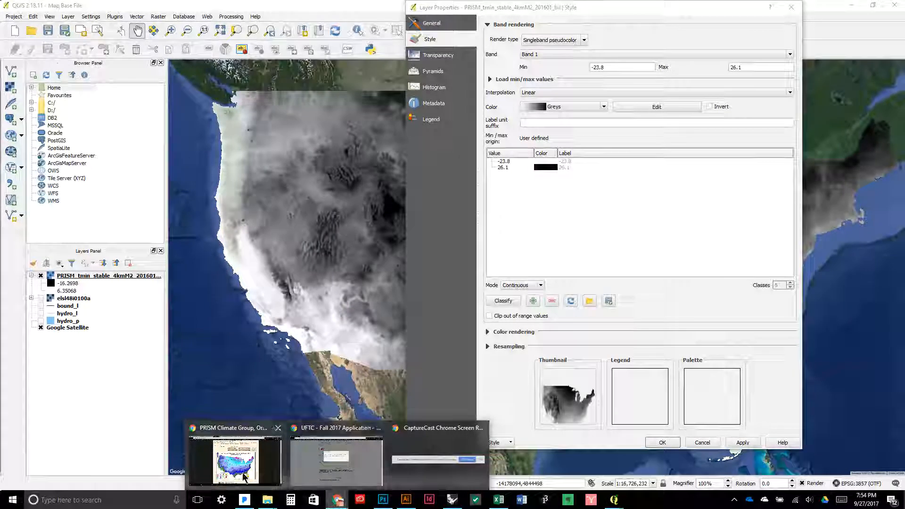
{"action": "left_click", "coordinate": [236, 455]}
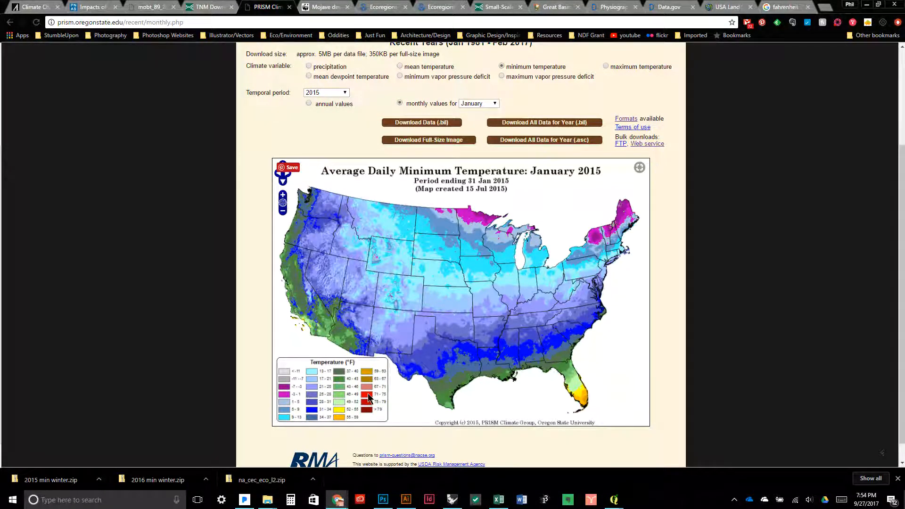
{"action": "left_click", "coordinate": [867, 5]}
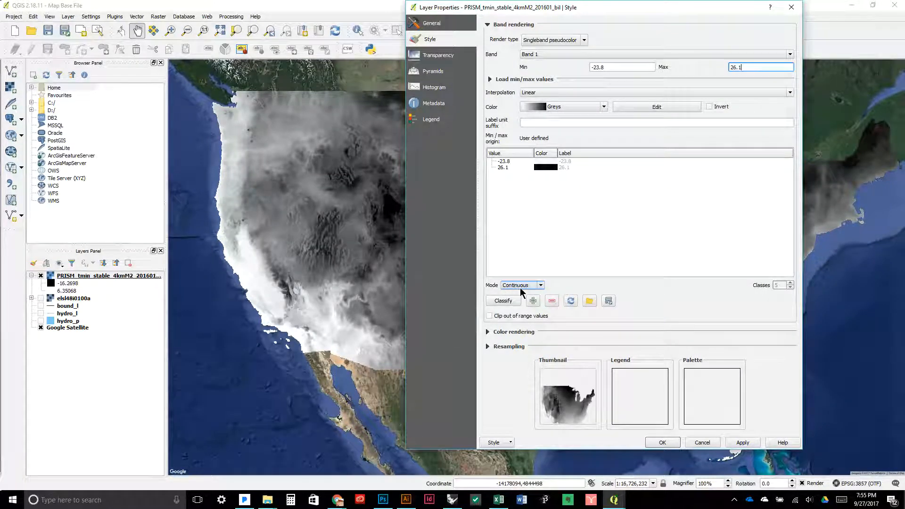
Step: Classify the PRISM layer's values in Equal interval mode with 27 classes
{"action": "left_click", "coordinate": [520, 288]}
{"action": "left_click", "coordinate": [518, 300]}
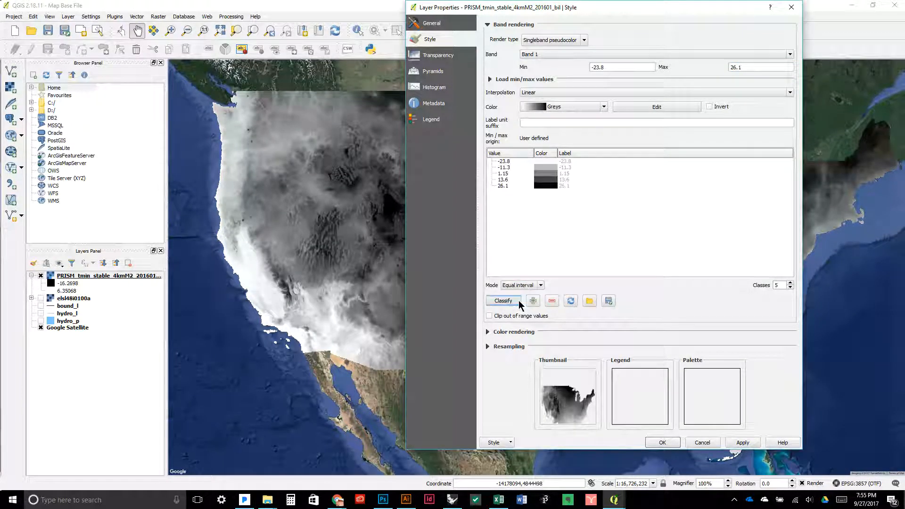
{"action": "double_click", "coordinate": [777, 285]}
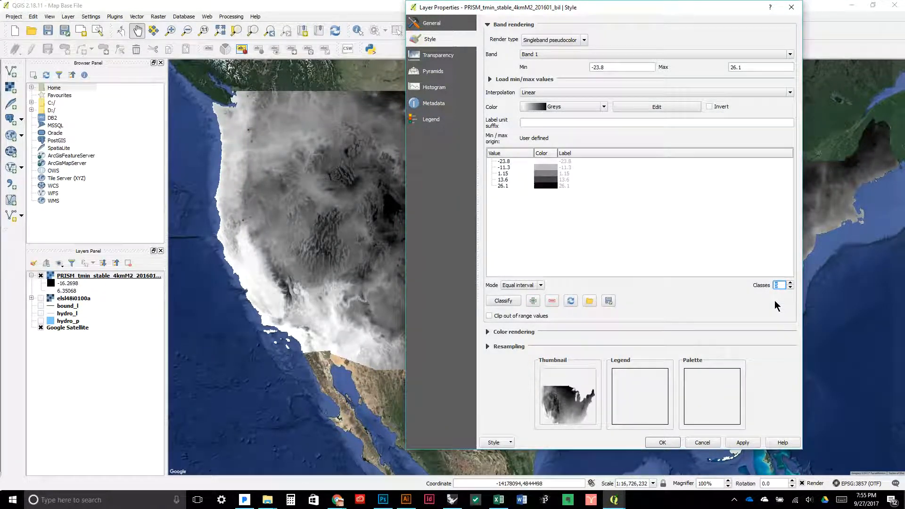
{"action": "type", "text": "27"}
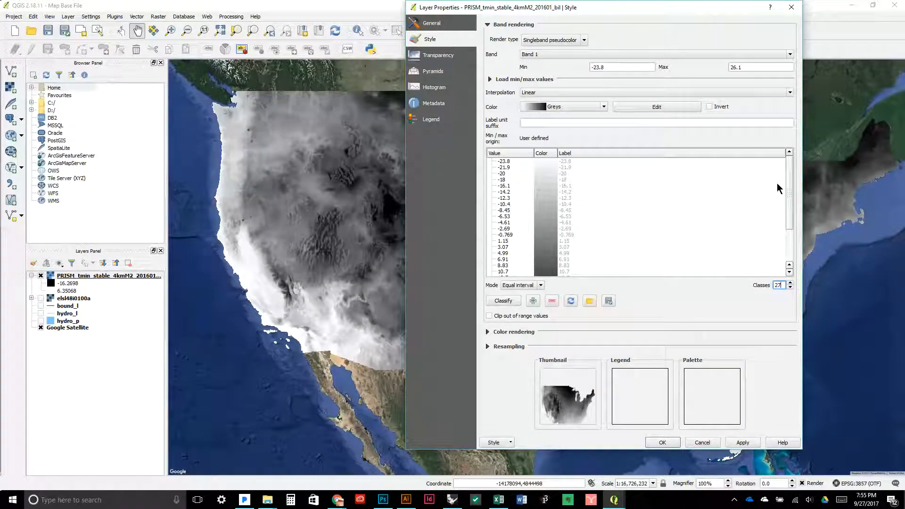
{"action": "left_click_drag", "start_coordinate": [788, 183], "coordinate": [774, 171]}
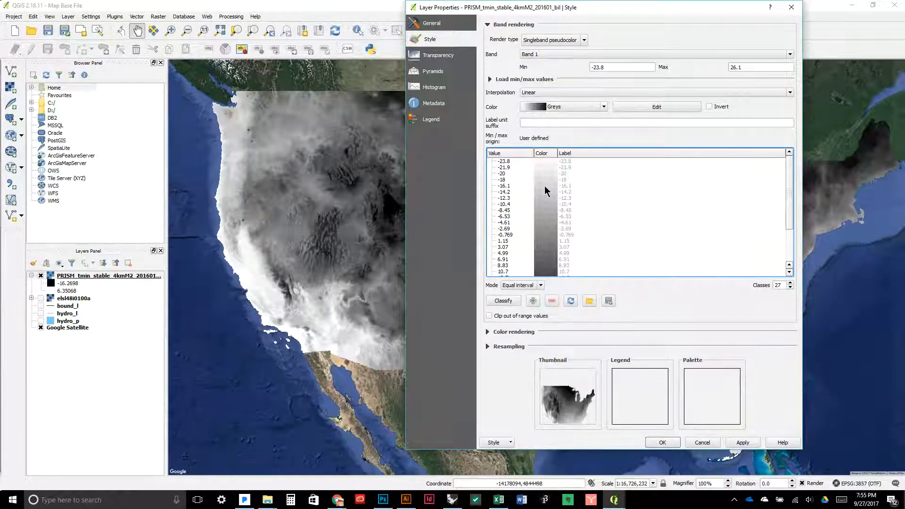
{"action": "scroll", "coordinate": [545, 219], "scroll_direction": "down", "scroll_amount": 1}
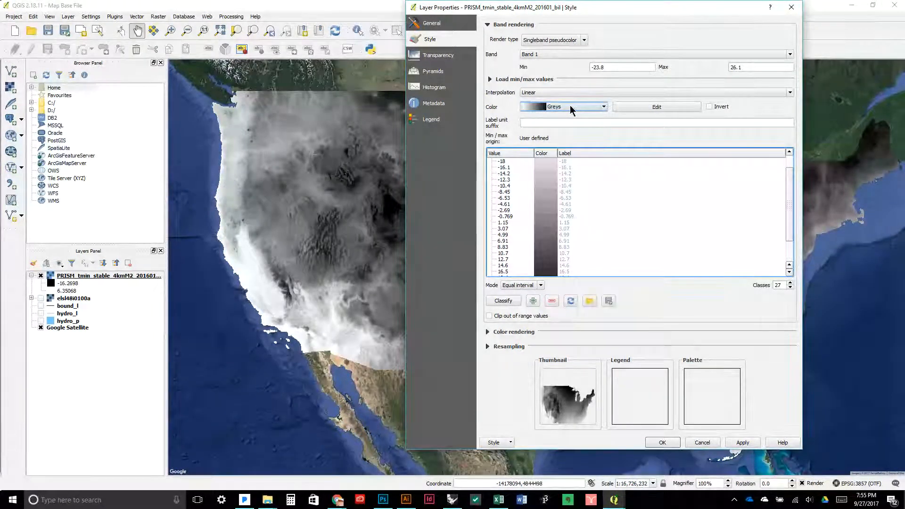
Step: Apply the classified style to the PRISM layer and hide the Google Satellite layer
{"action": "left_click", "coordinate": [747, 448]}
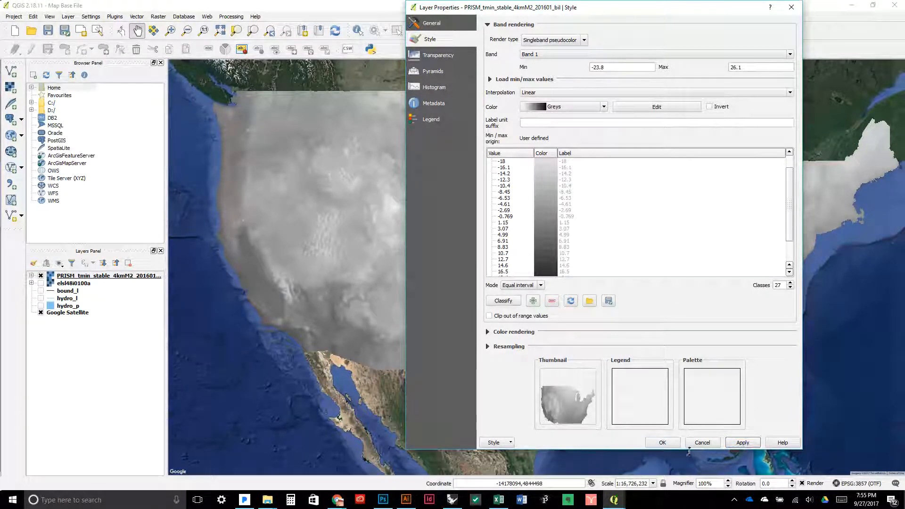
{"action": "left_click", "coordinate": [662, 443]}
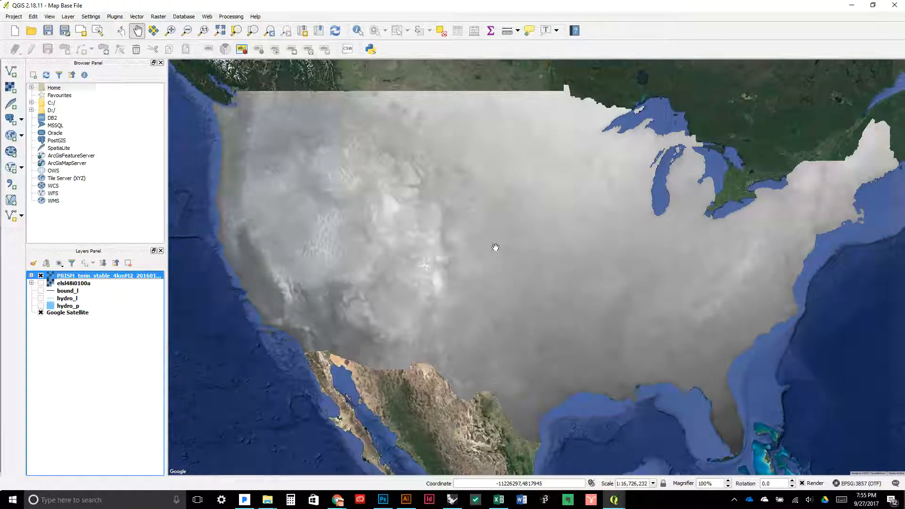
{"action": "left_click", "coordinate": [41, 313]}
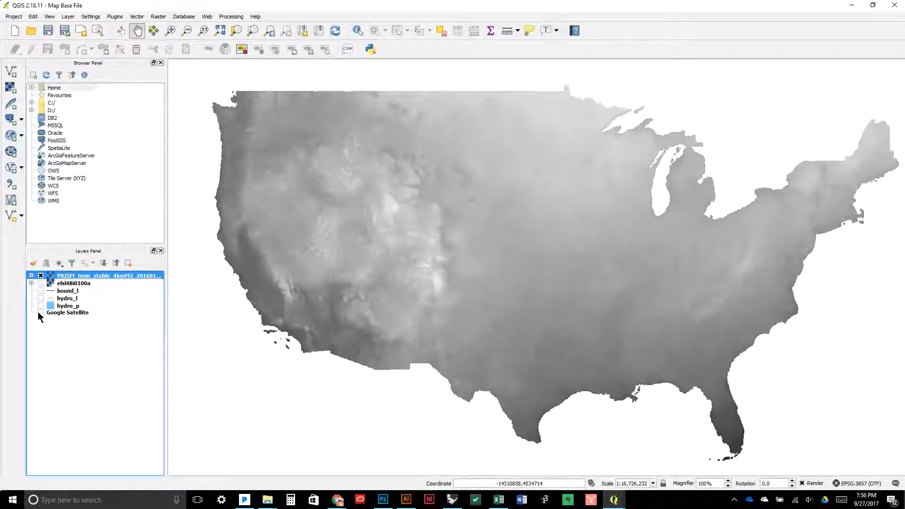
{"action": "left_click_drag", "start_coordinate": [441, 273], "coordinate": [483, 282]}
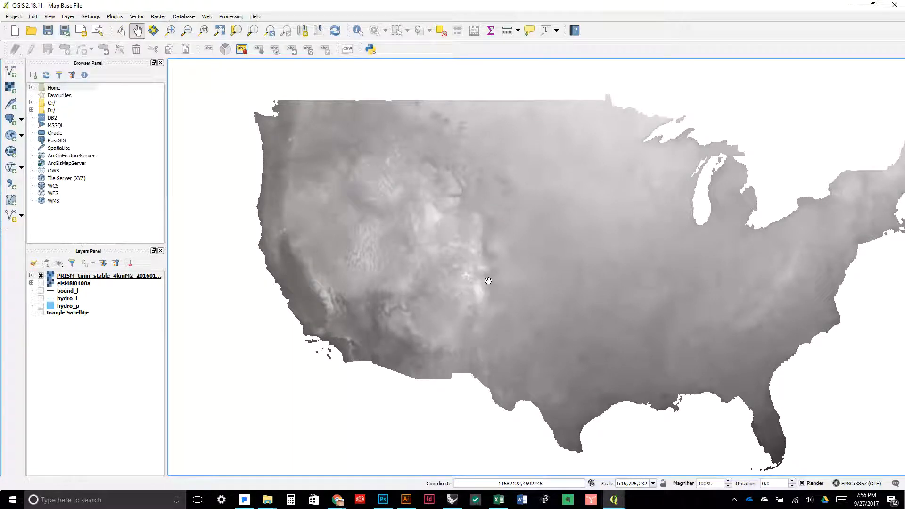
Step: Invert the Greys color ramp of the 2016 PRISM layer and classify it in Equal interval mode with 27 classes
{"action": "left_click", "coordinate": [109, 276]}
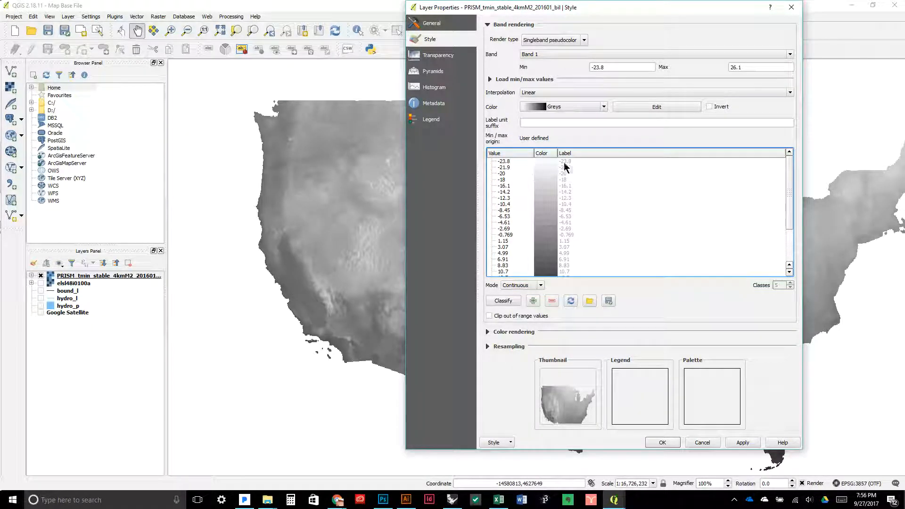
{"action": "left_click", "coordinate": [710, 107]}
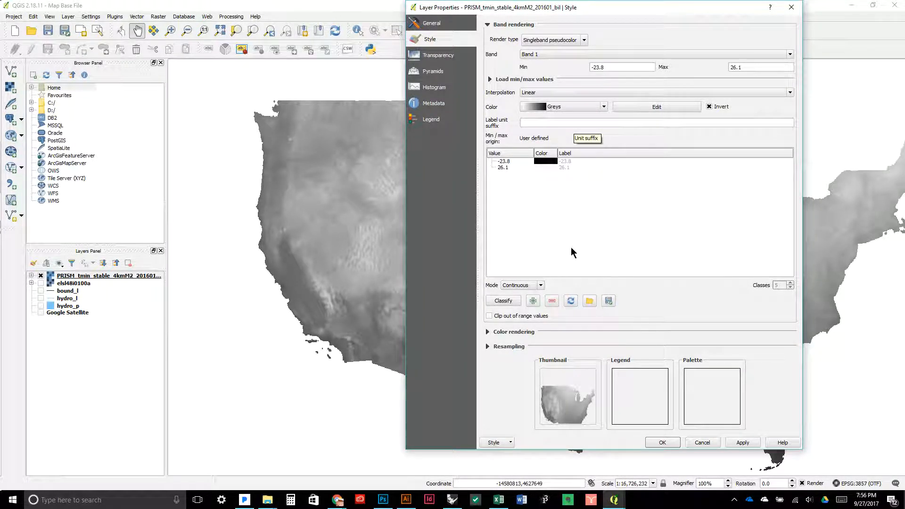
{"action": "left_click", "coordinate": [521, 285]}
{"action": "left_click", "coordinate": [521, 301]}
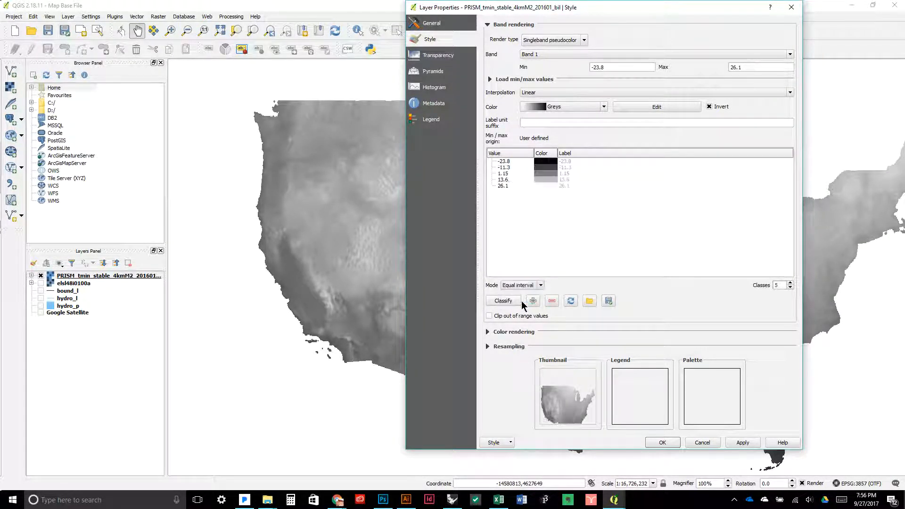
{"action": "double_click", "coordinate": [781, 286]}
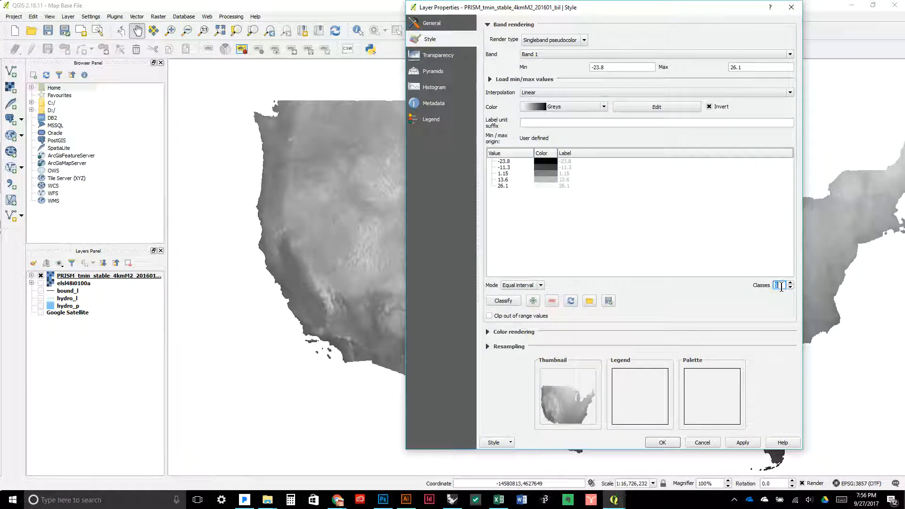
{"action": "type", "text": "27"}
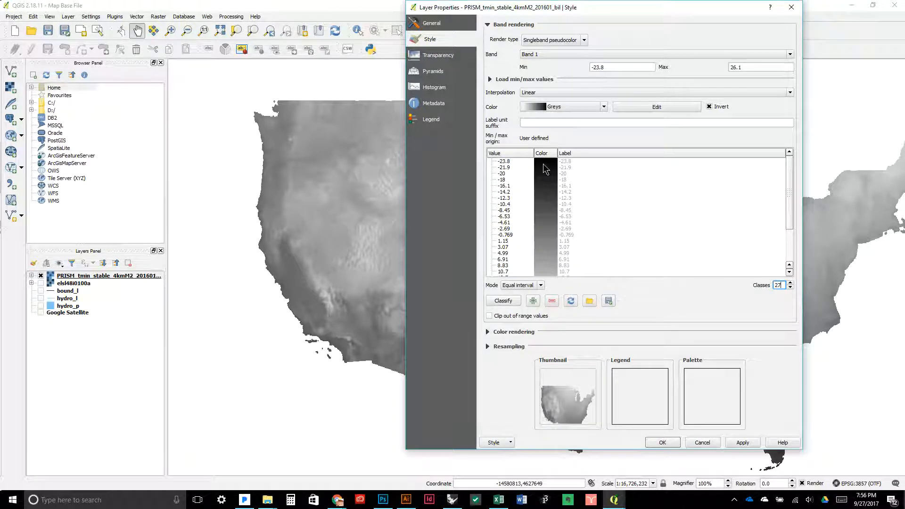
Step: Review the class values, rerun the classification and apply the inverted grey style to the 2016 PRISM layer
{"action": "left_click_drag", "start_coordinate": [789, 178], "coordinate": [788, 217]}
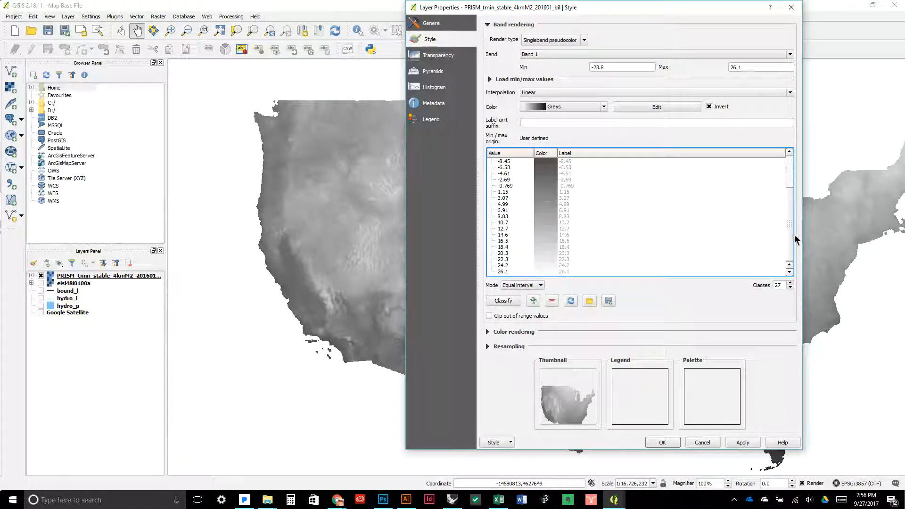
{"action": "left_click_drag", "start_coordinate": [788, 241], "coordinate": [785, 204]}
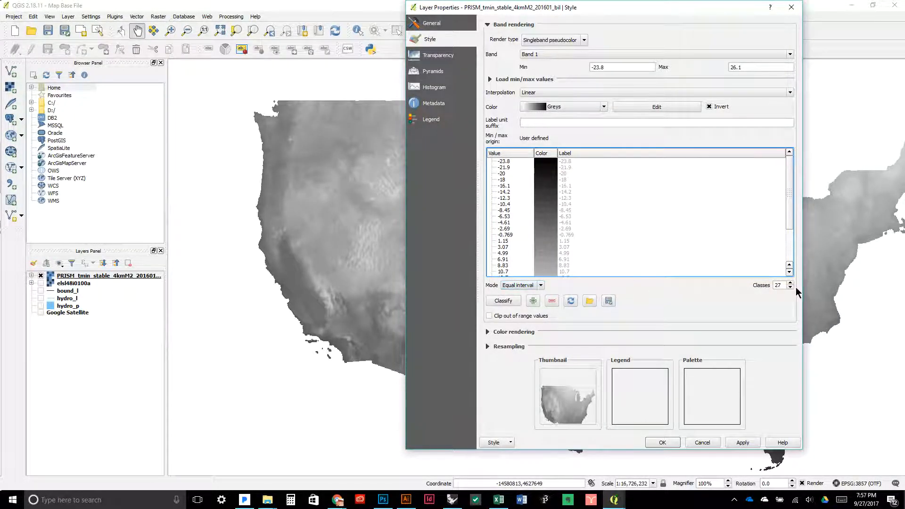
{"action": "left_click", "coordinate": [504, 301]}
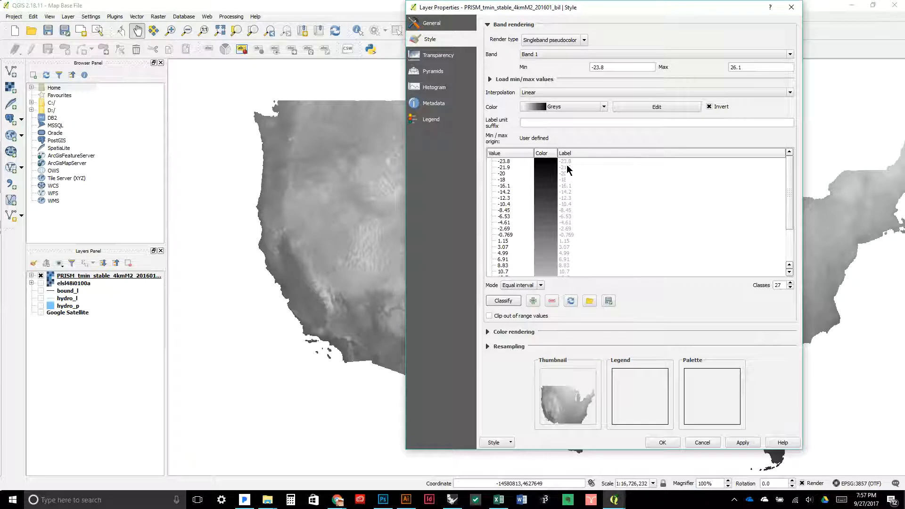
{"action": "mouse_move", "coordinate": [786, 174]}
{"action": "left_mouse_down"}
{"action": "mouse_move", "coordinate": [786, 219]}
{"action": "mouse_move", "coordinate": [786, 162]}
{"action": "left_mouse_up"}
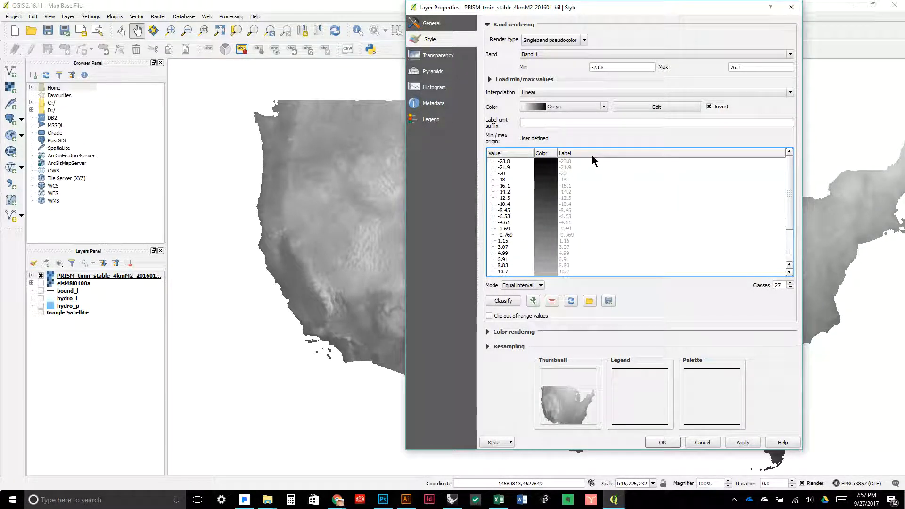
{"action": "left_click", "coordinate": [554, 187]}
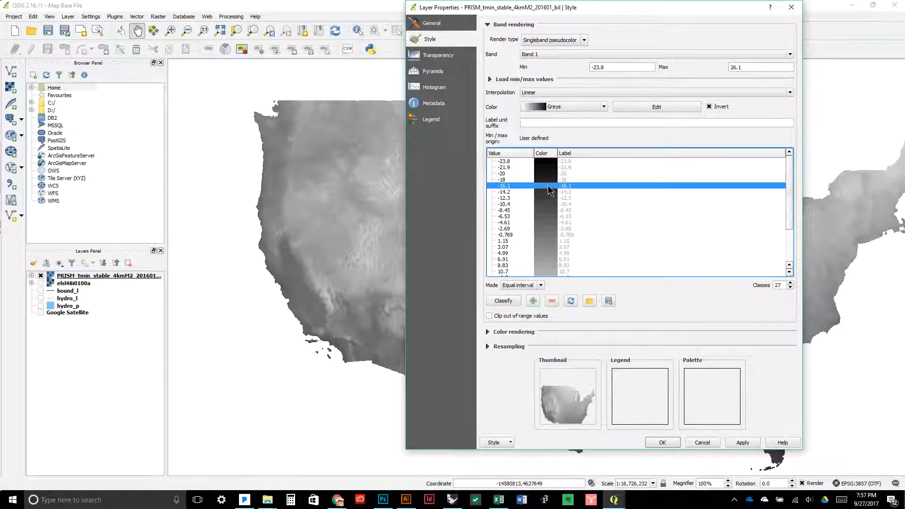
{"action": "left_click", "coordinate": [537, 261]}
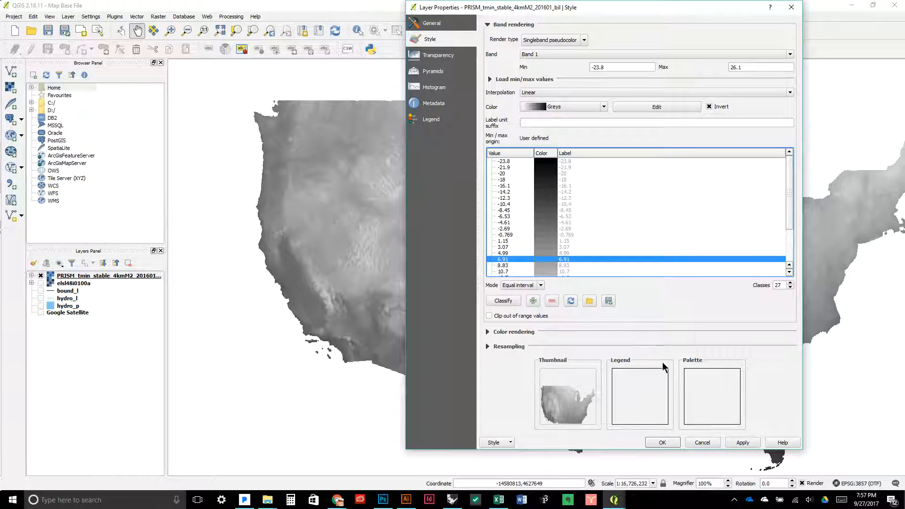
{"action": "left_click", "coordinate": [746, 445]}
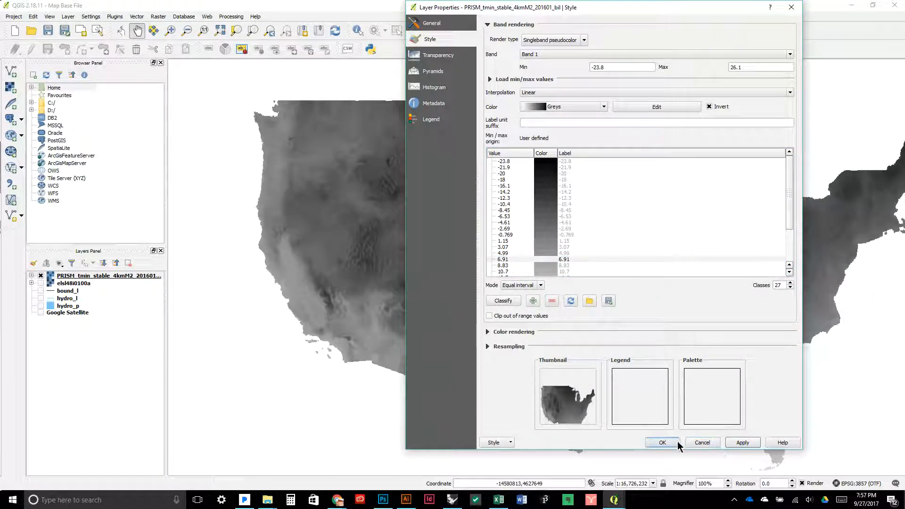
{"action": "left_click", "coordinate": [666, 442]}
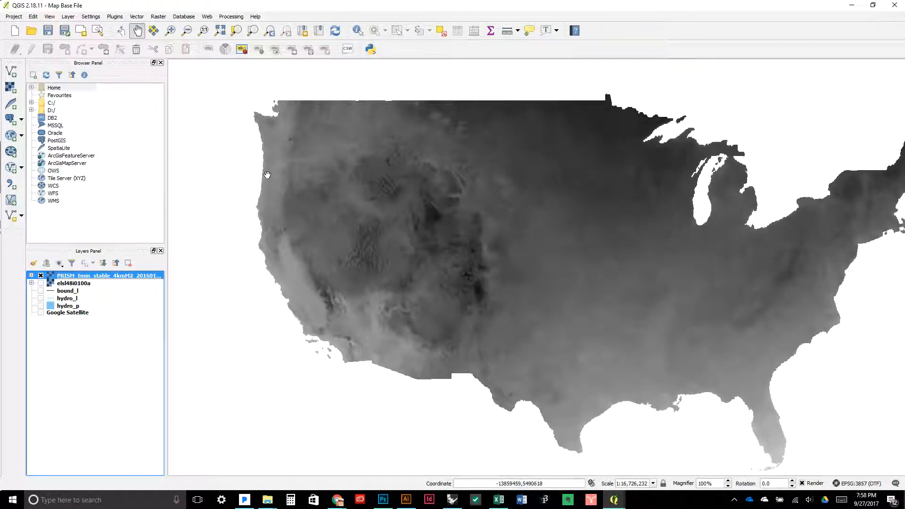
Step: Save the 2016 PRISM layer's style as a QGIS layer style file named Winter Min Style in the Vegetation folder
{"action": "left_click_drag", "start_coordinate": [465, 147], "coordinate": [502, 161]}
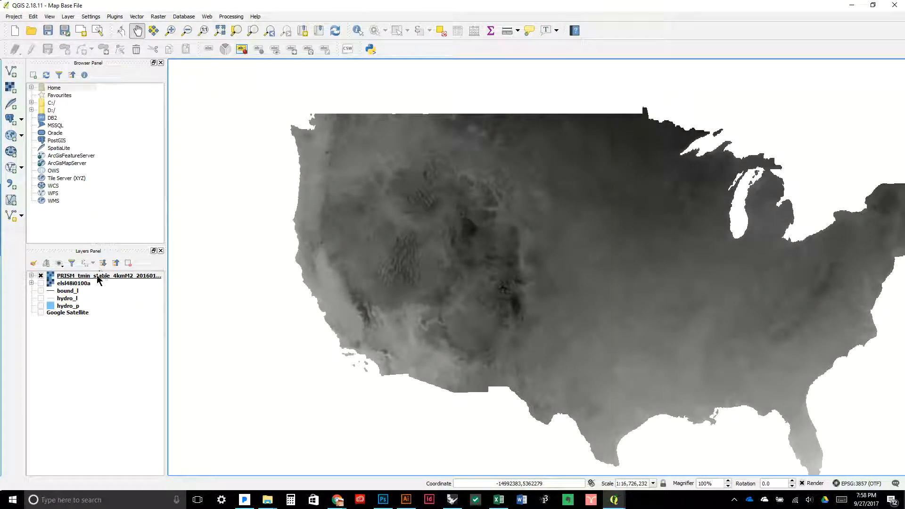
{"action": "left_click", "coordinate": [97, 275]}
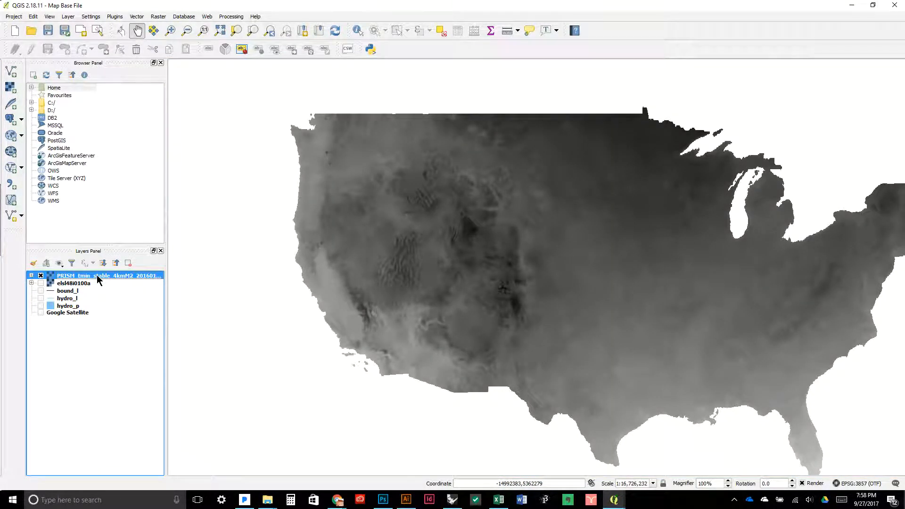
{"action": "double_click", "coordinate": [97, 275]}
{"action": "mouse_move", "coordinate": [791, 192]}
{"action": "left_mouse_down"}
{"action": "mouse_move", "coordinate": [789, 242]}
{"action": "mouse_move", "coordinate": [789, 188]}
{"action": "left_mouse_up"}
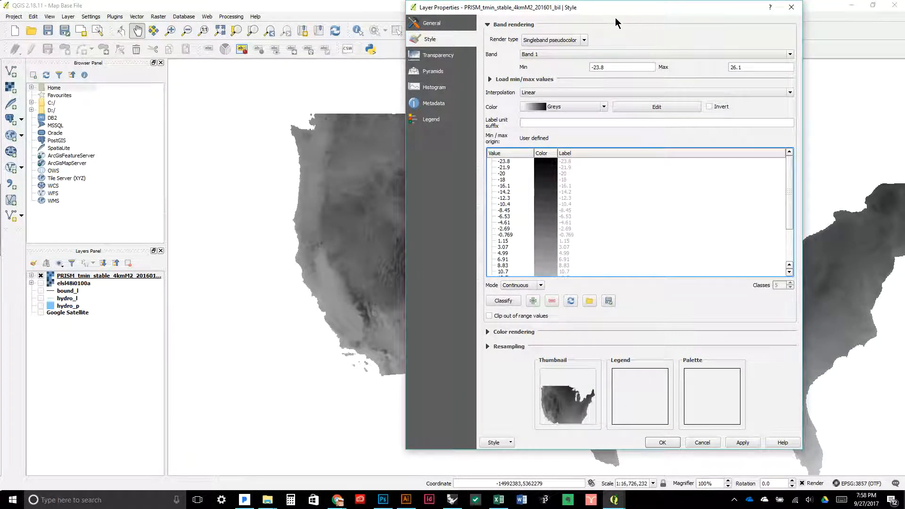
{"action": "left_click", "coordinate": [501, 443]}
{"action": "left_click", "coordinate": [513, 385]}
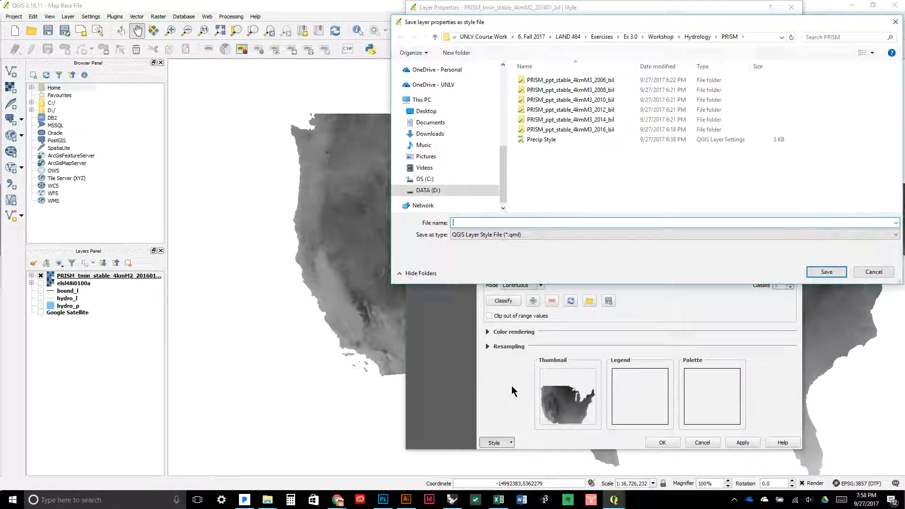
{"action": "left_click", "coordinate": [698, 36]}
{"action": "left_click", "coordinate": [665, 37]}
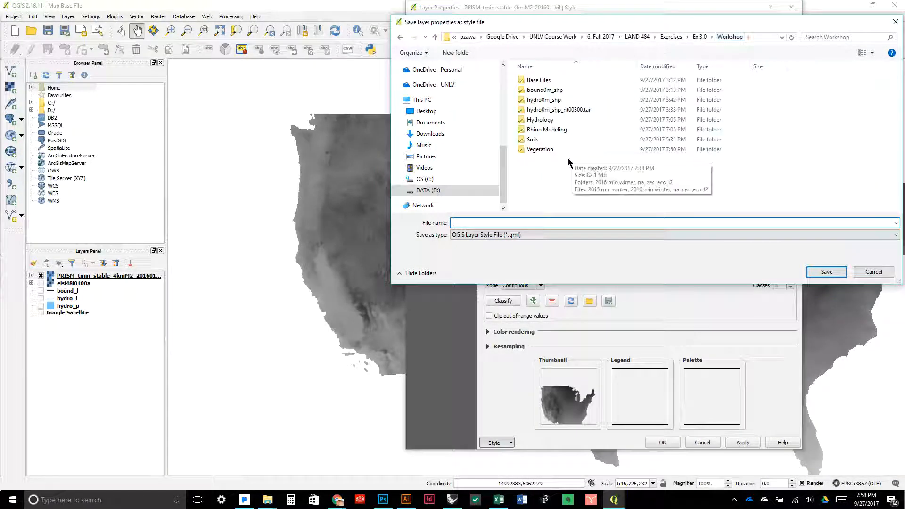
{"action": "double_click", "coordinate": [547, 149]}
{"action": "left_click", "coordinate": [565, 222]}
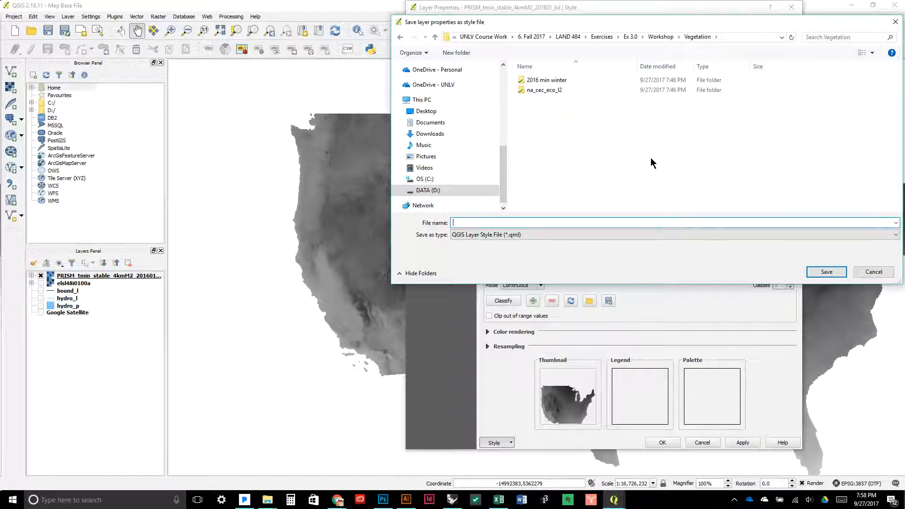
{"action": "type", "text": "Winter Min"}
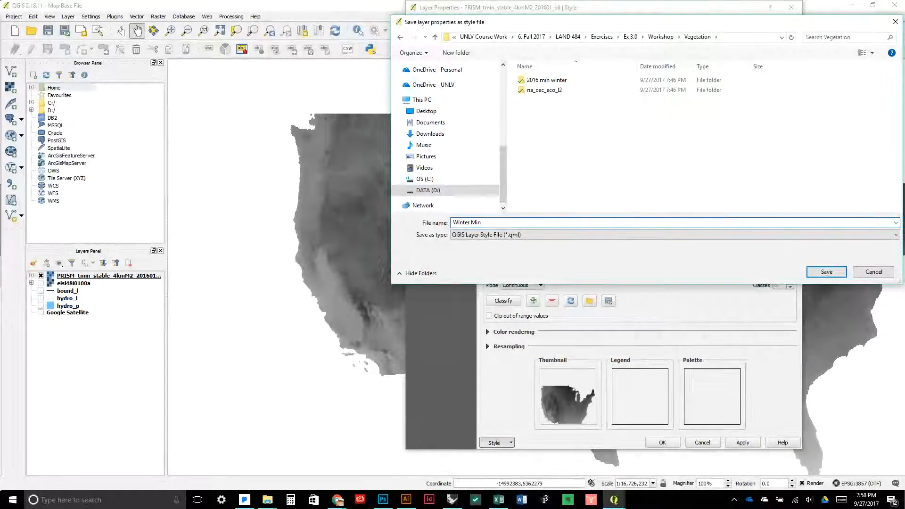
{"action": "type", "text": " Style"}
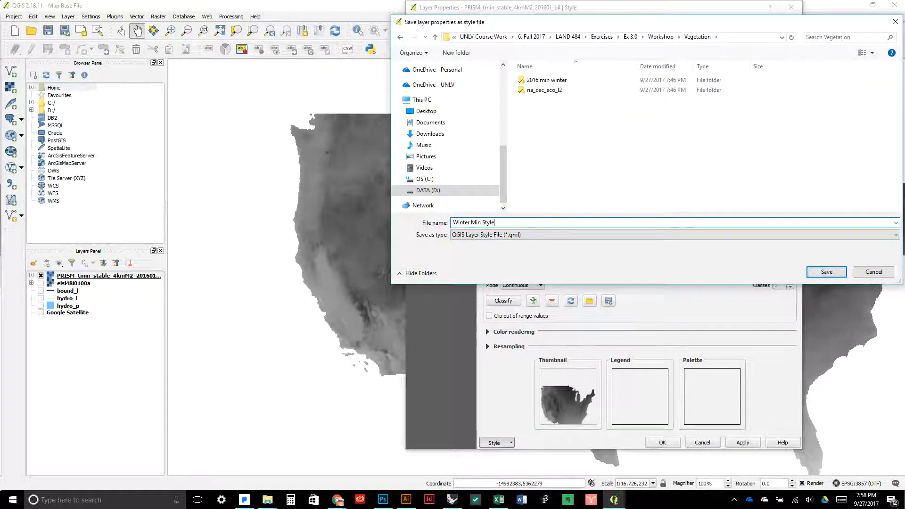
{"action": "key", "text": "Return"}
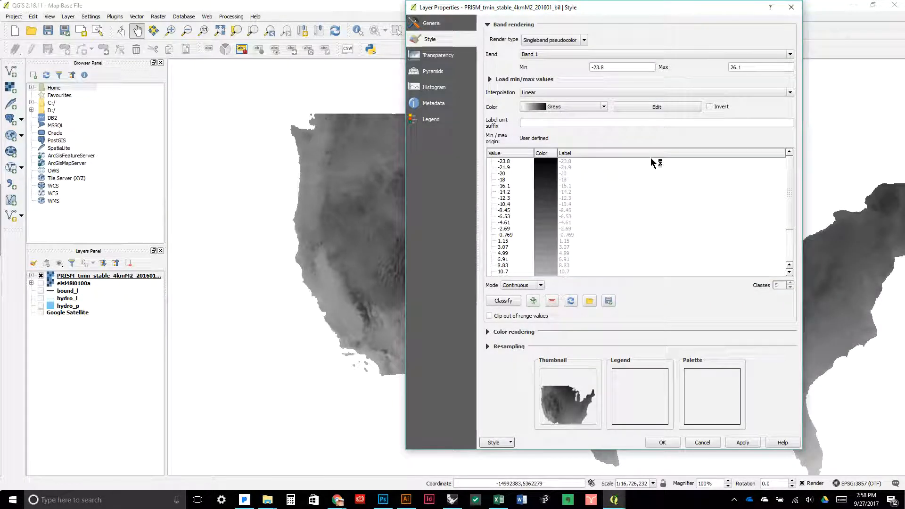
{"action": "left_click", "coordinate": [662, 442]}
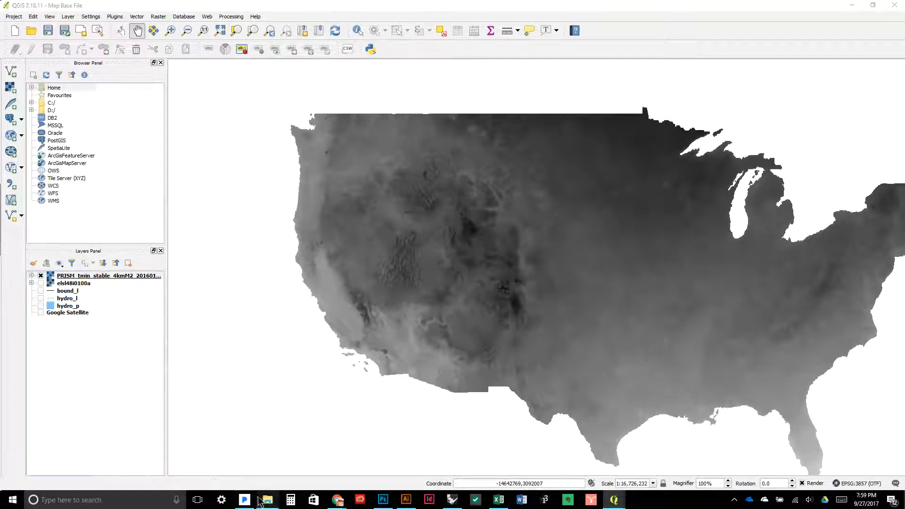
Step: Switch to File Explorer and extract the 2015 min winter archive in the Vegetation folder, then close the folder windows
{"action": "mouse_move", "coordinate": [267, 498]}
{"action": "mouse_move", "coordinate": [252, 462]}
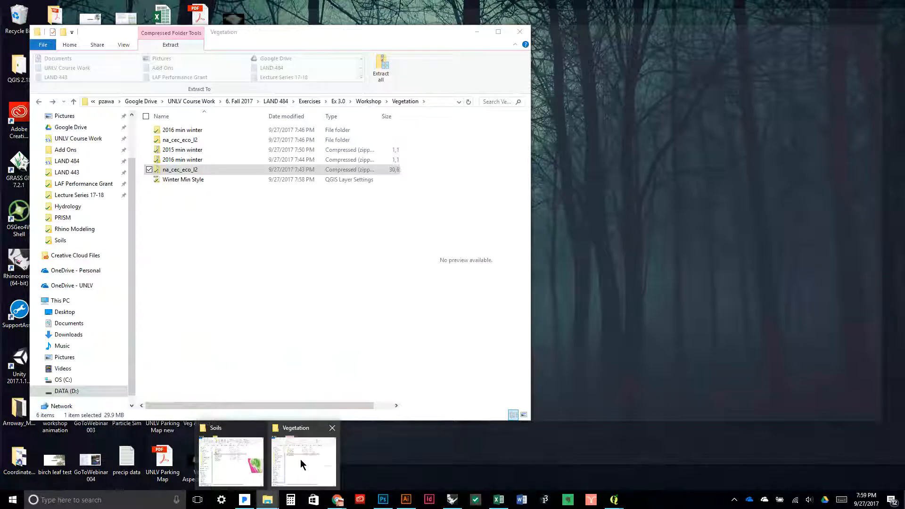
{"action": "left_click", "coordinate": [301, 460]}
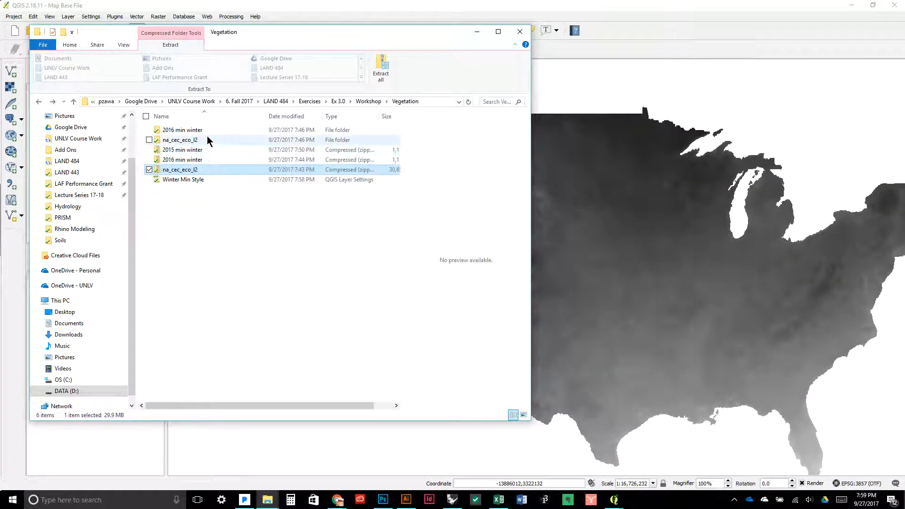
{"action": "left_click", "coordinate": [200, 150]}
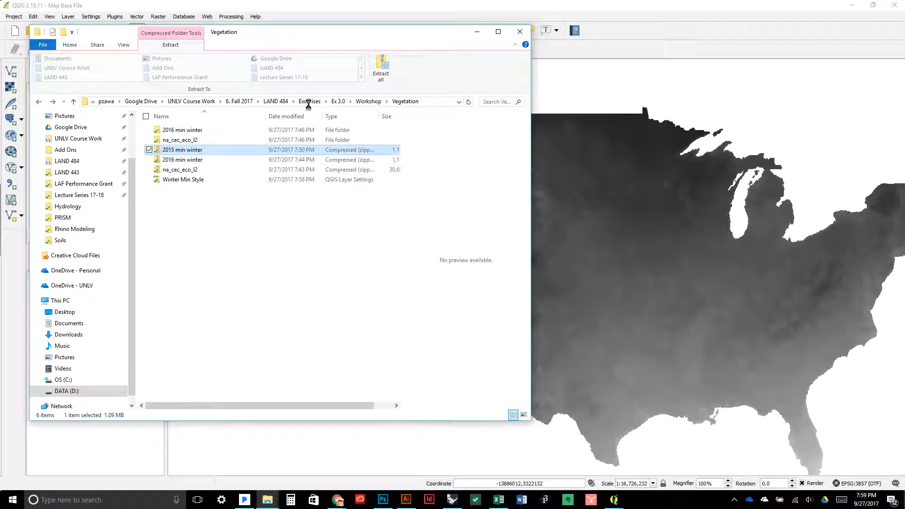
{"action": "left_click", "coordinate": [383, 76]}
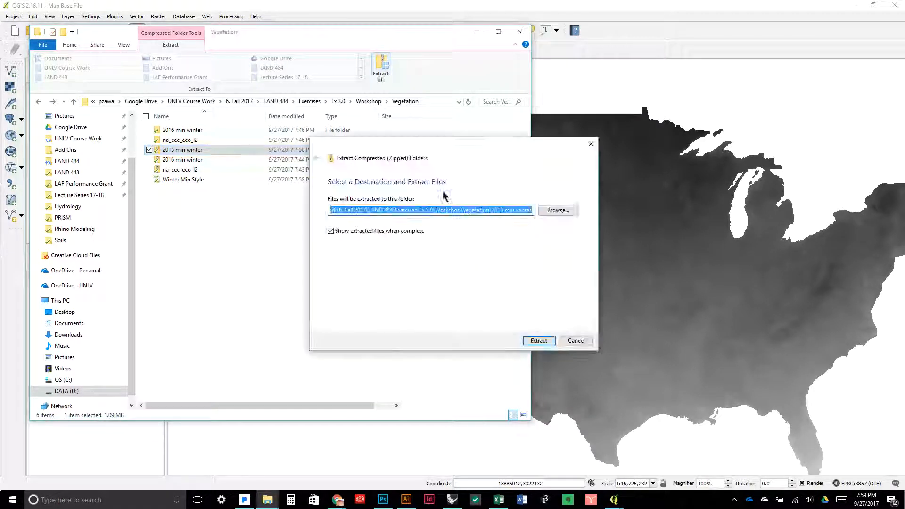
{"action": "left_click", "coordinate": [540, 340]}
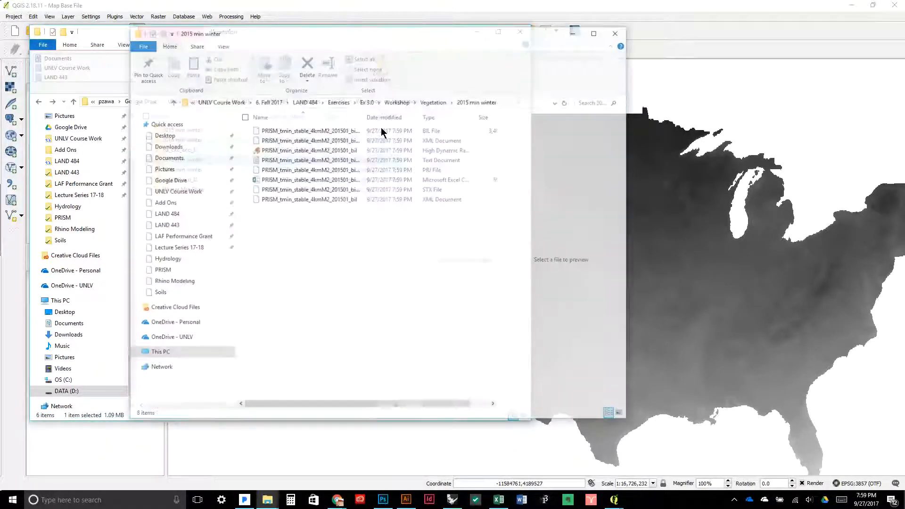
{"action": "left_click", "coordinate": [618, 31]}
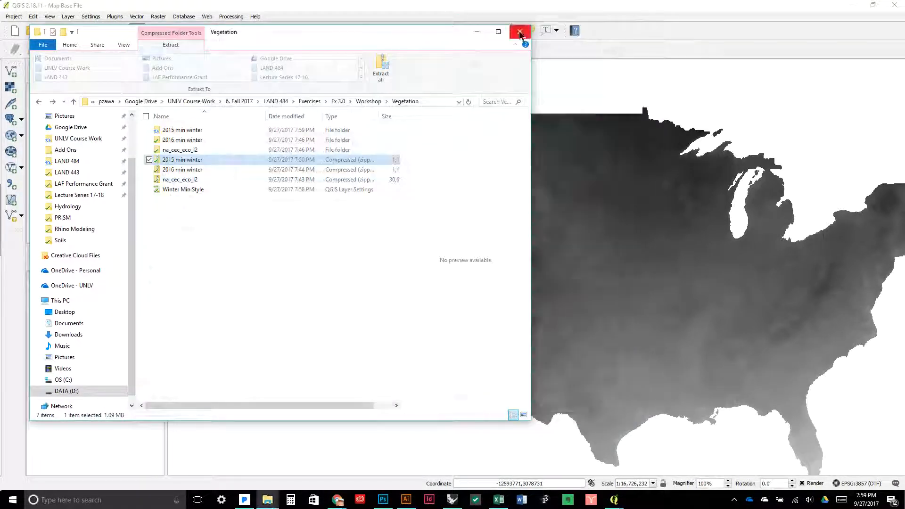
{"action": "left_click", "coordinate": [520, 31]}
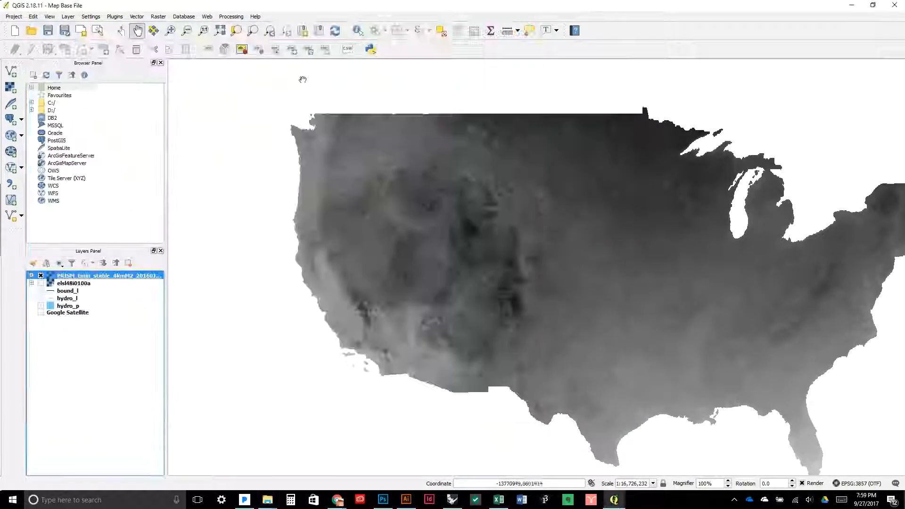
Step: Add the PRISM_tmin_stable_4kmM2_201501_bil BIL file from the 2015 min winter folder as a raster layer
{"action": "left_click", "coordinate": [10, 87]}
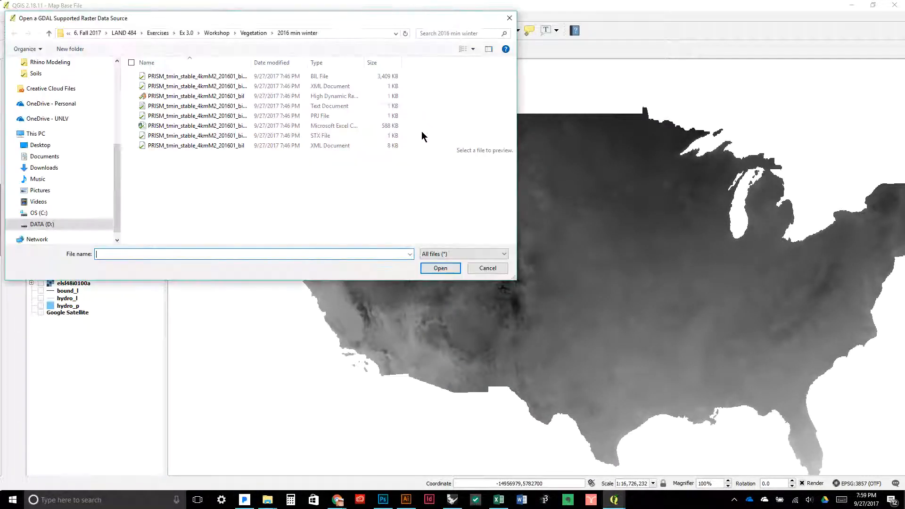
{"action": "left_click", "coordinate": [251, 33]}
{"action": "double_click", "coordinate": [176, 77]}
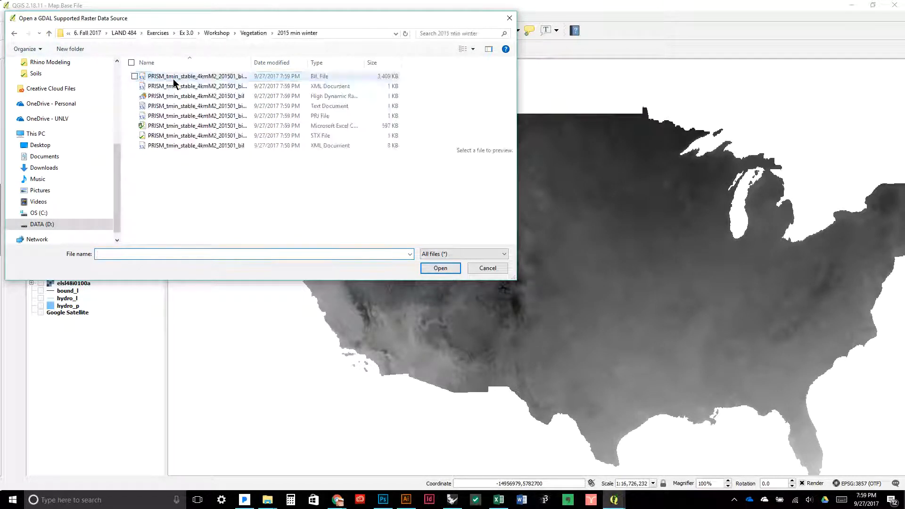
{"action": "left_click", "coordinate": [177, 77]}
{"action": "left_click", "coordinate": [443, 268]}
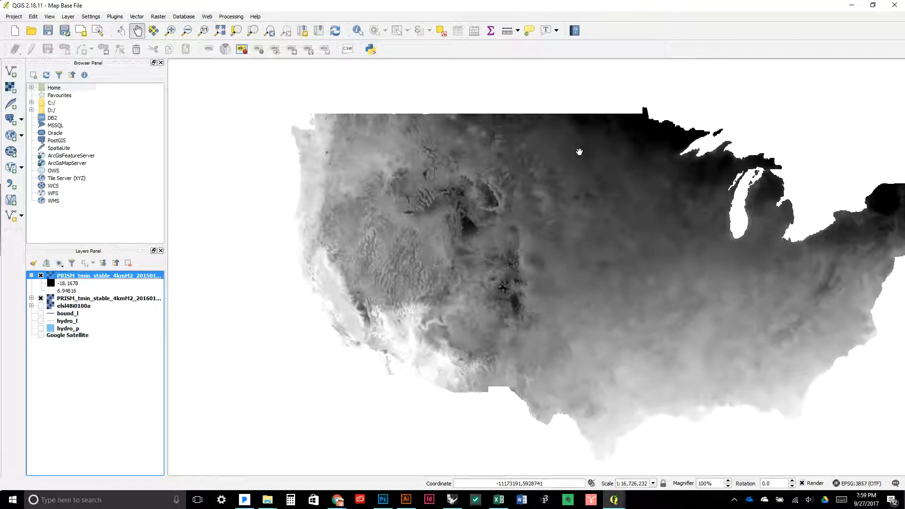
Step: Load the Winter Min Style file from the Vegetation folder onto the 2015 PRISM layer and apply it
{"action": "double_click", "coordinate": [103, 278]}
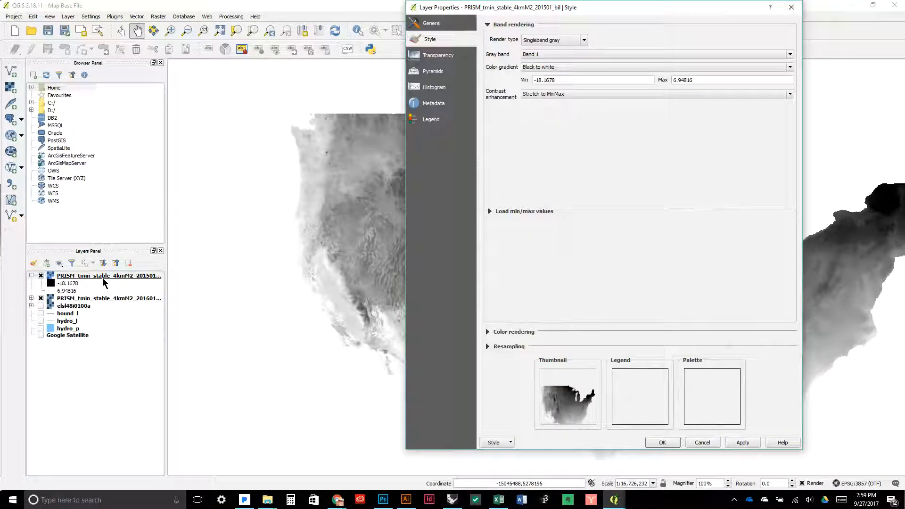
{"action": "left_click", "coordinate": [505, 442]}
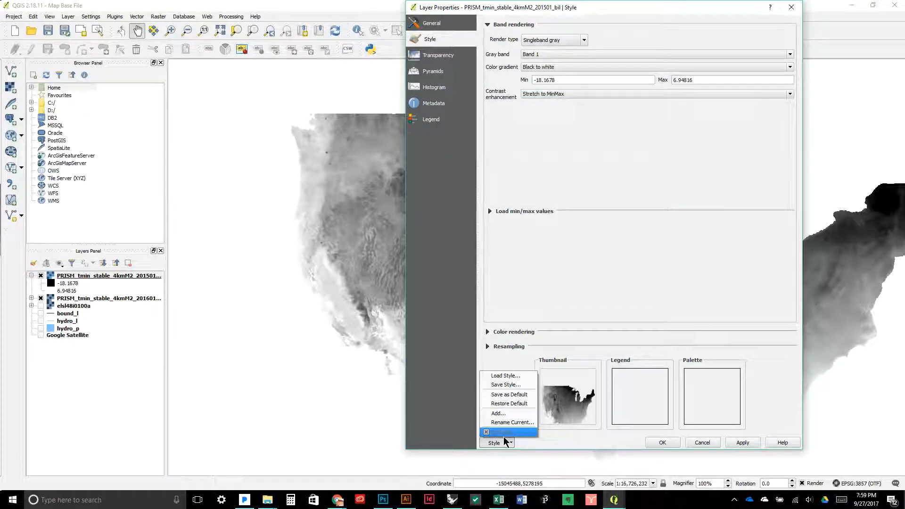
{"action": "left_click", "coordinate": [504, 376]}
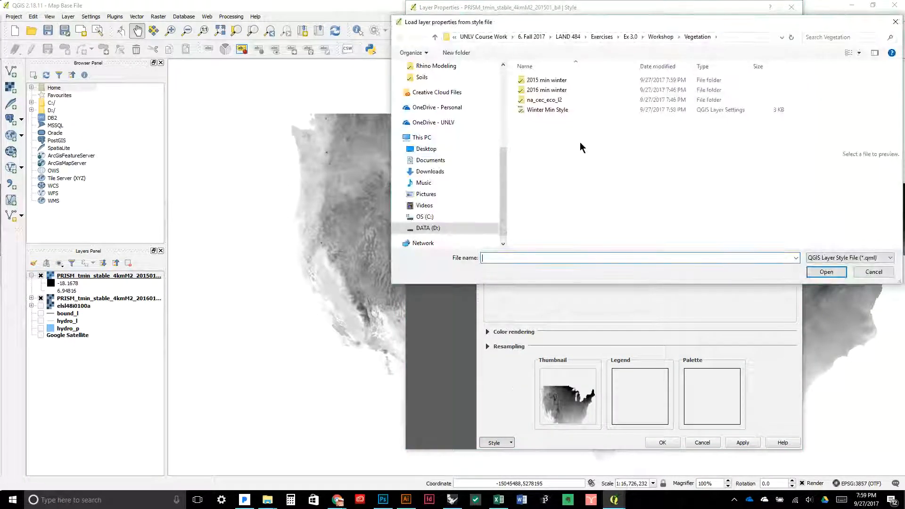
{"action": "left_click", "coordinate": [562, 109]}
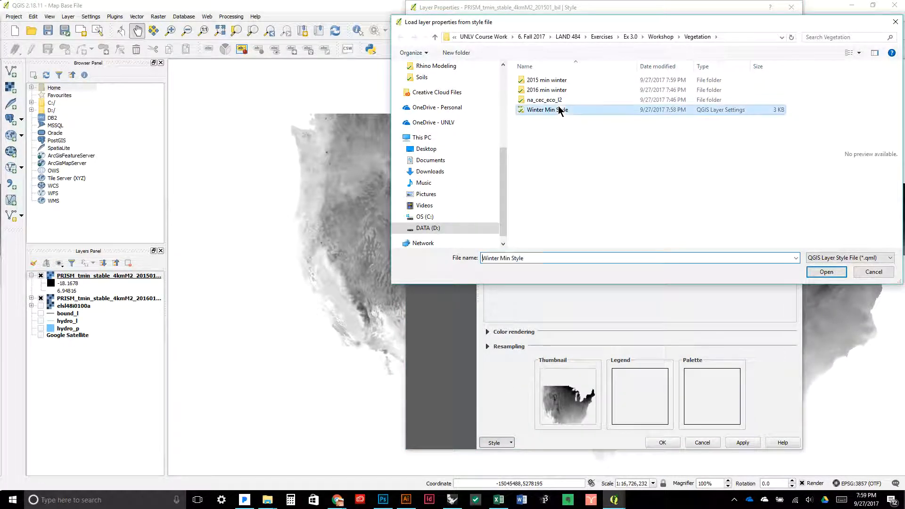
{"action": "left_click", "coordinate": [816, 273]}
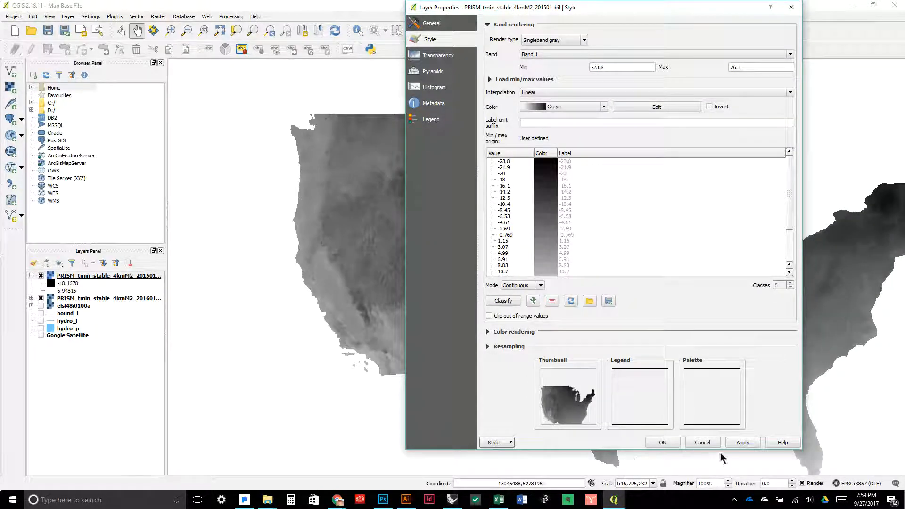
{"action": "left_click", "coordinate": [662, 443]}
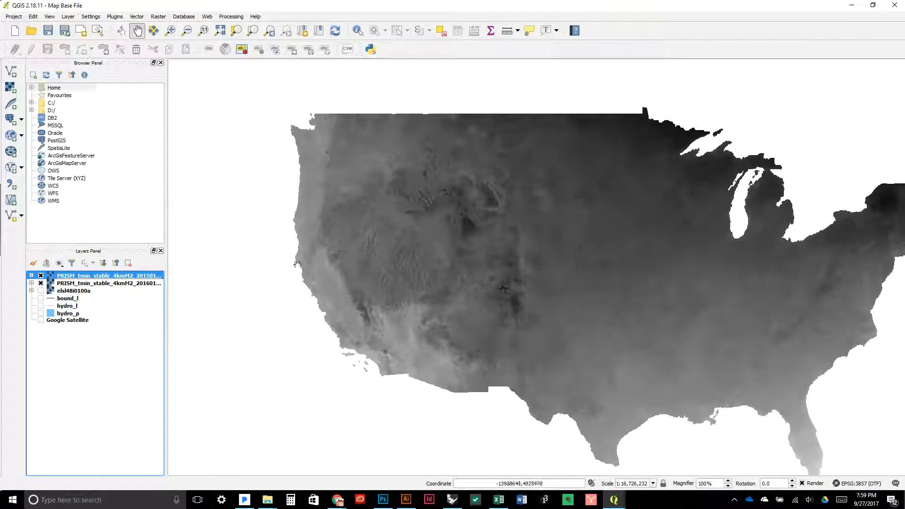
Step: Toggle the 2015 PRISM layer's visibility to compare it with the 2016 layer underneath
{"action": "left_click", "coordinate": [41, 276]}
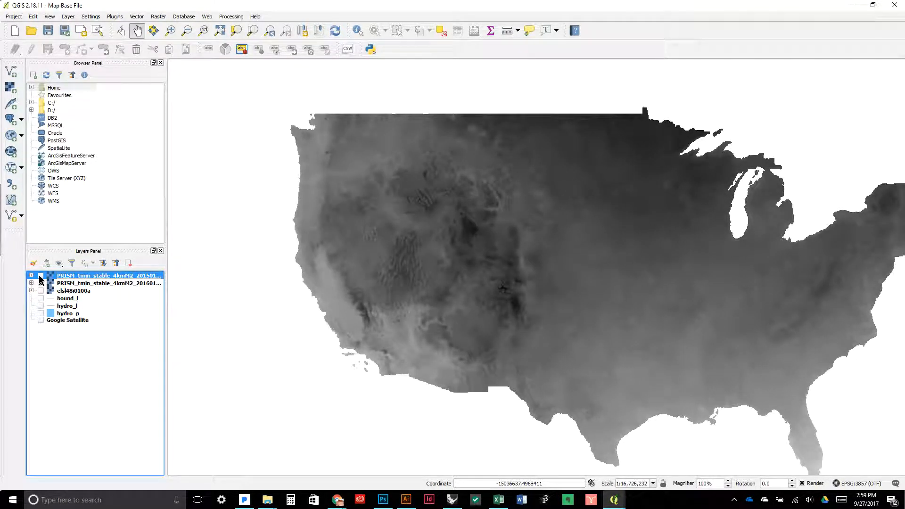
{"action": "double_click", "coordinate": [41, 278]}
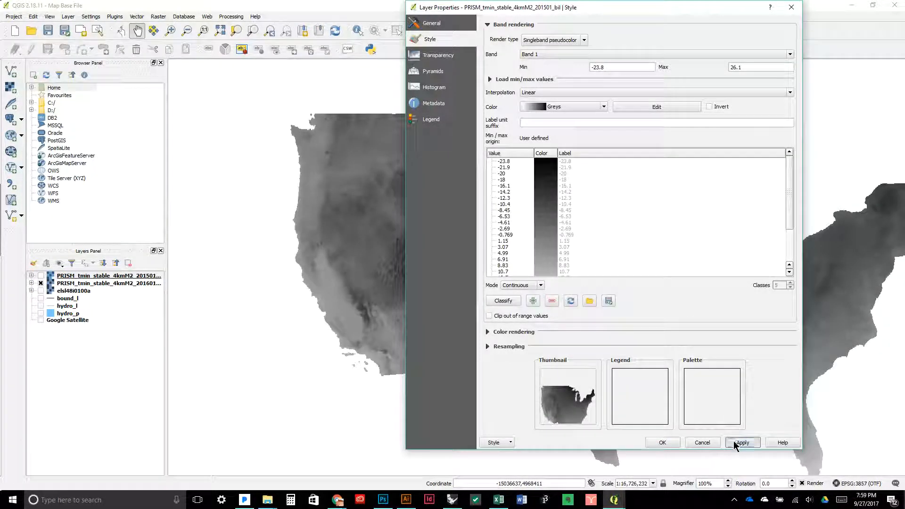
{"action": "left_click", "coordinate": [663, 443]}
{"action": "left_click", "coordinate": [41, 276]}
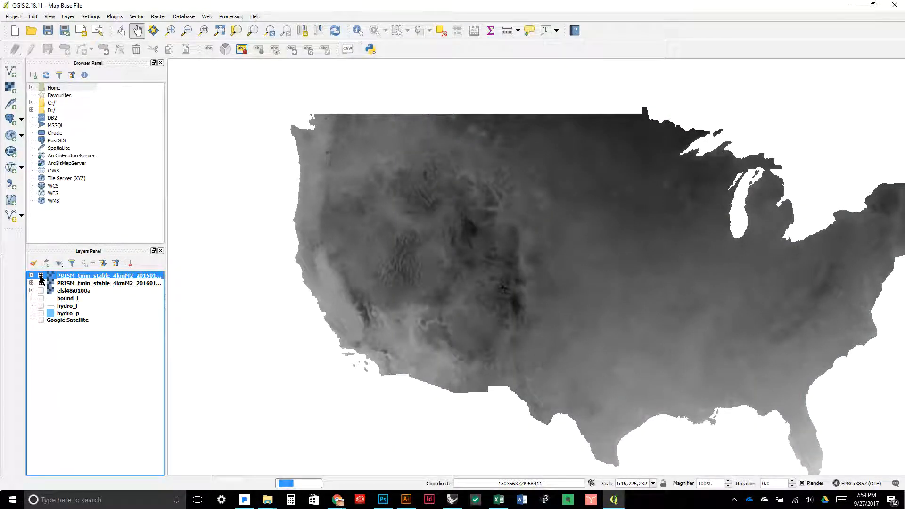
{"action": "left_click", "coordinate": [41, 276]}
{"action": "left_click", "coordinate": [40, 276]}
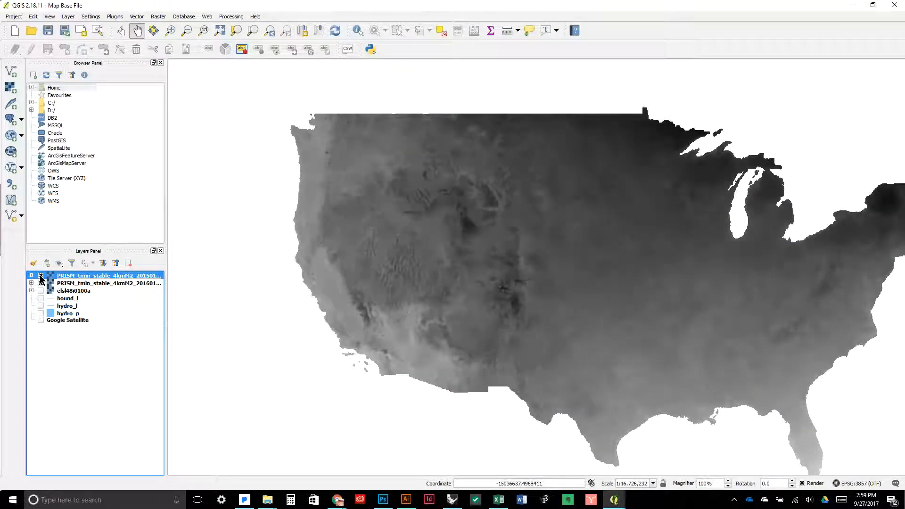
Step: Reload the Winter Min Style file onto the 2015 PRISM layer and confirm the layer properties
{"action": "double_click", "coordinate": [89, 279]}
{"action": "left_click", "coordinate": [507, 443]}
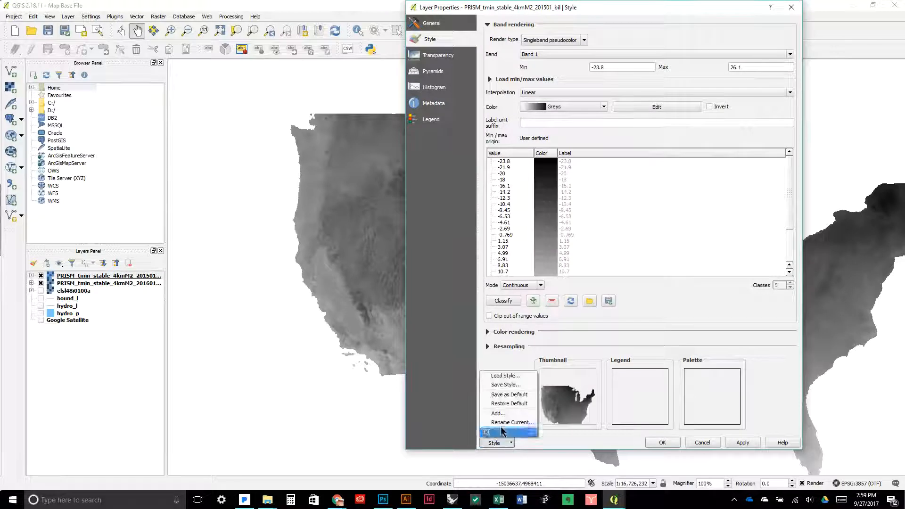
{"action": "left_click", "coordinate": [496, 375]}
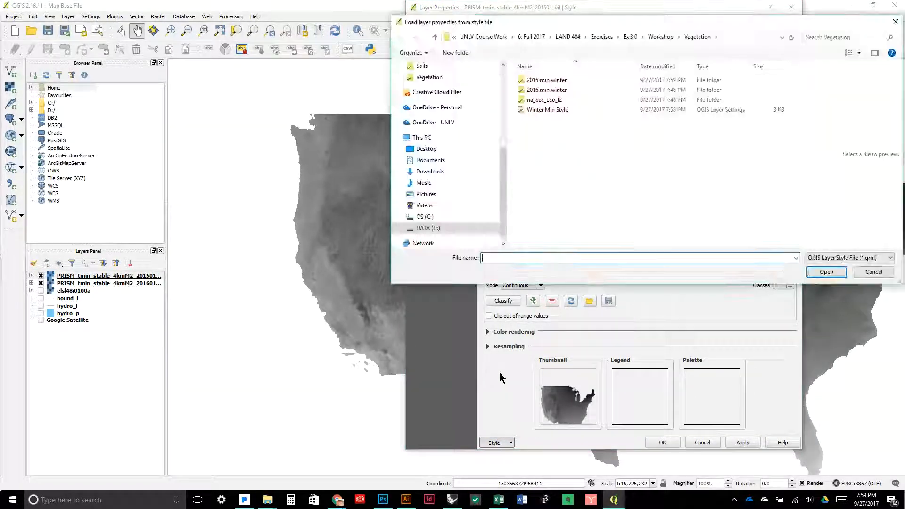
{"action": "left_click", "coordinate": [549, 110]}
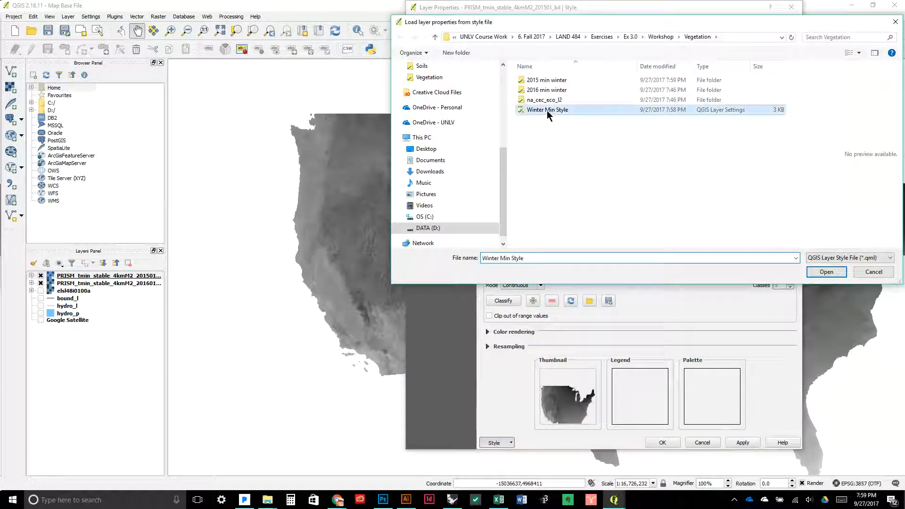
{"action": "left_click", "coordinate": [826, 272]}
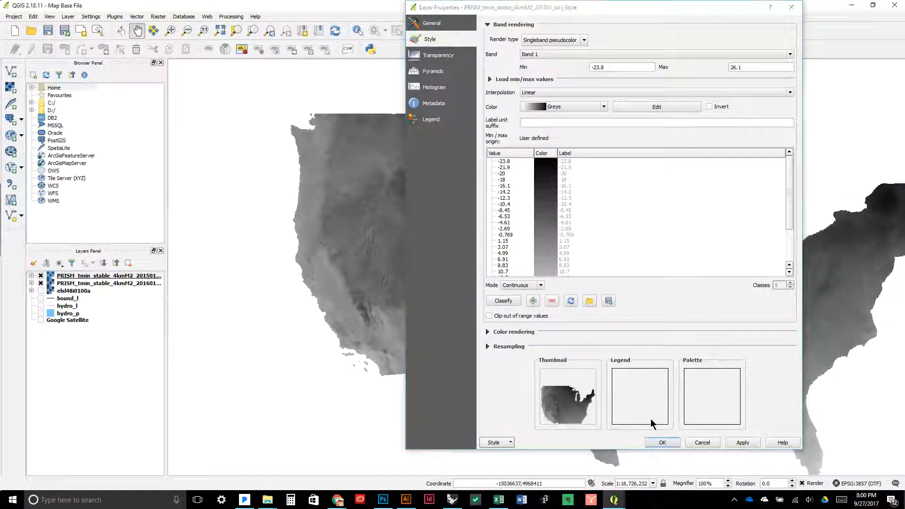
{"action": "left_click", "coordinate": [662, 443]}
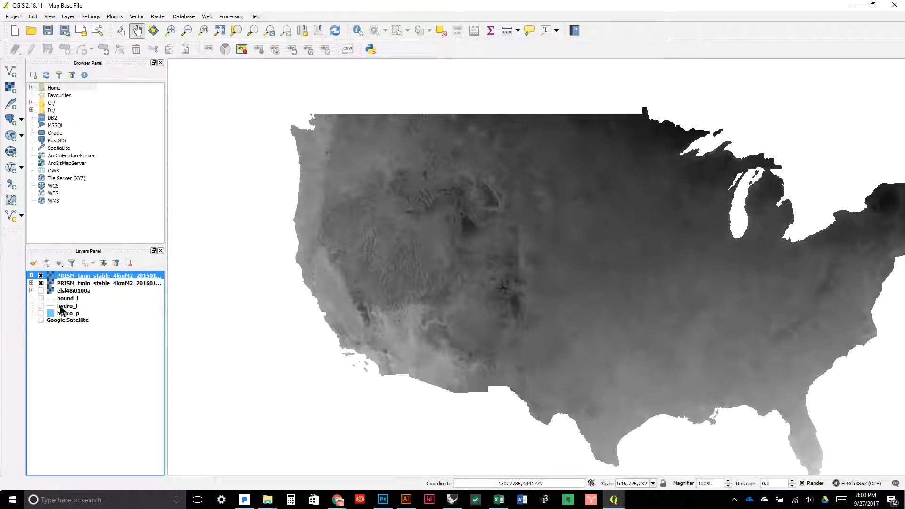
Step: Hide the 2015 PRISM layer, open the Eco Process 1 composer and refresh its map to show the 2016 raster
{"action": "left_click", "coordinate": [41, 277]}
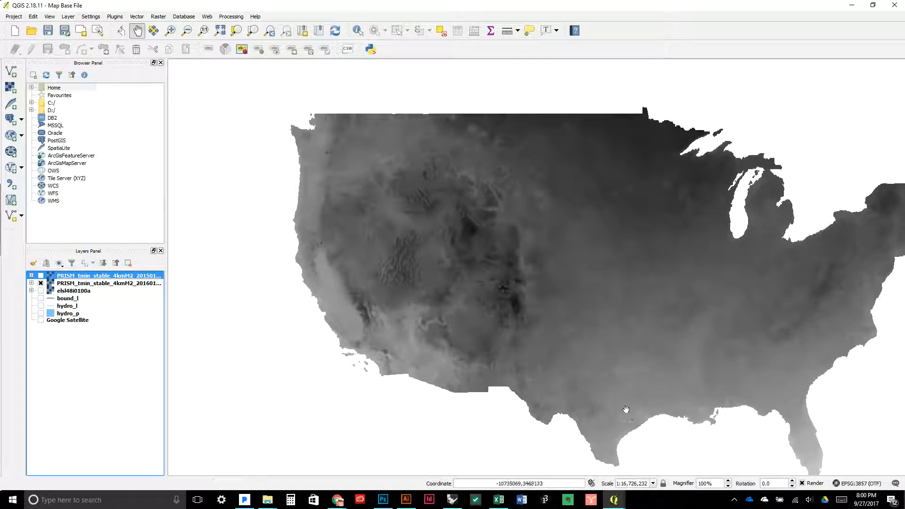
{"action": "left_click", "coordinate": [98, 31]}
{"action": "left_click", "coordinate": [370, 185]}
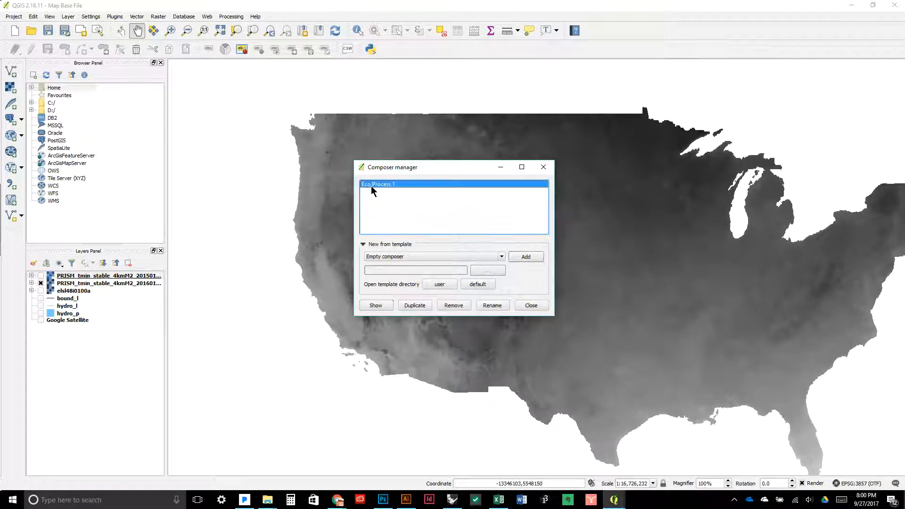
{"action": "left_click", "coordinate": [373, 303]}
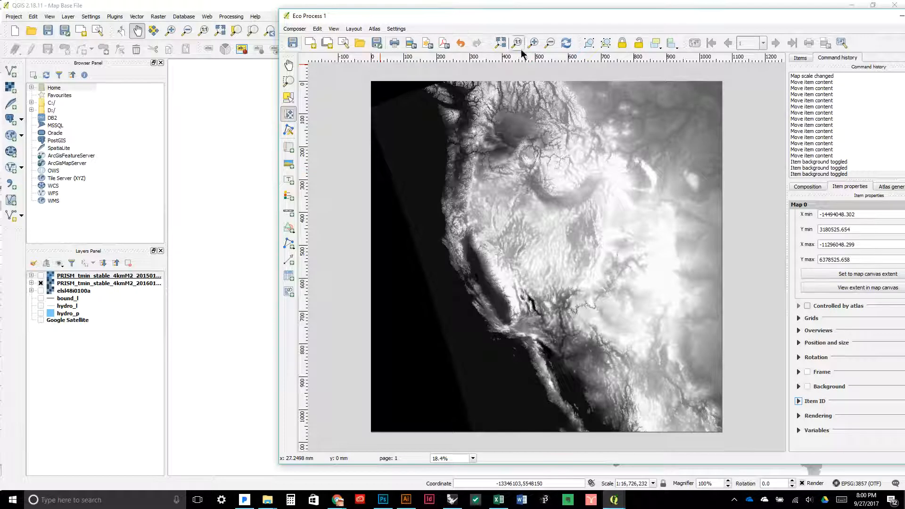
{"action": "left_click", "coordinate": [567, 44]}
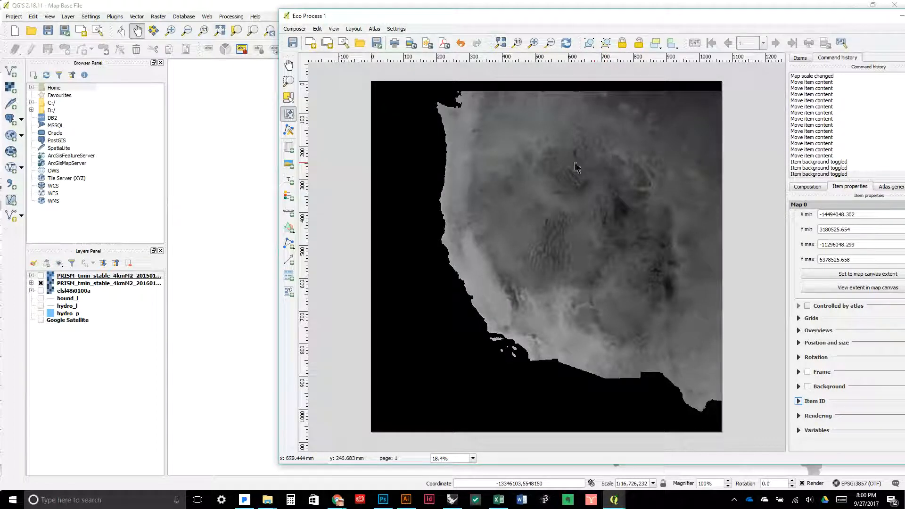
Step: Check the composition's page background setting, and switch the map item's own background on and off again to compare
{"action": "left_click_drag", "start_coordinate": [624, 19], "coordinate": [545, 19]}
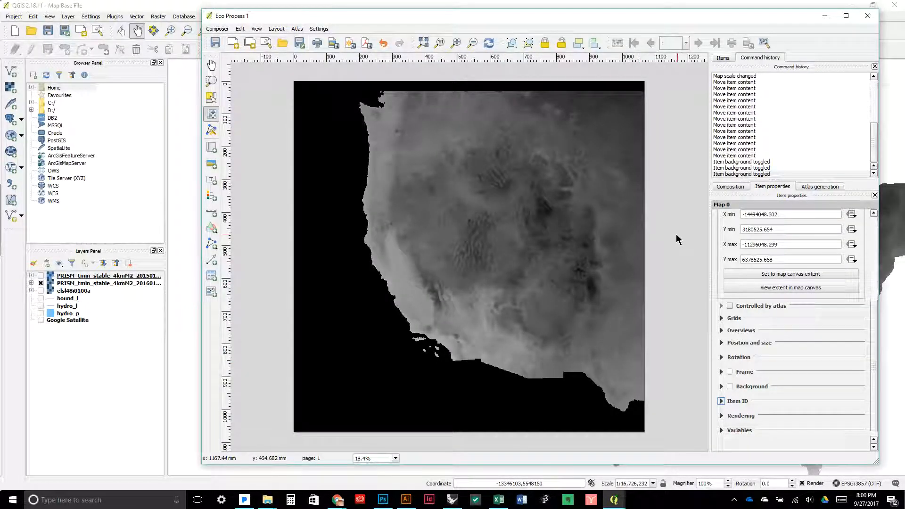
{"action": "left_click", "coordinate": [720, 187]}
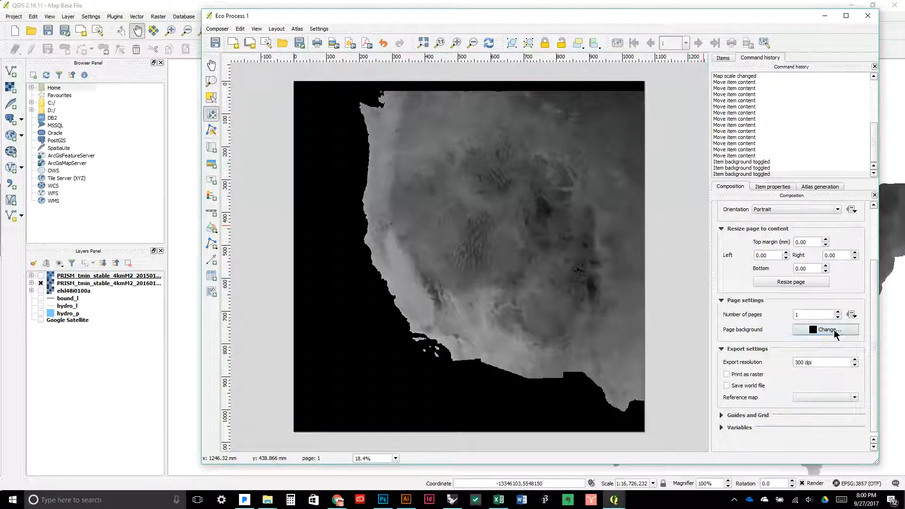
{"action": "left_click", "coordinate": [772, 187]}
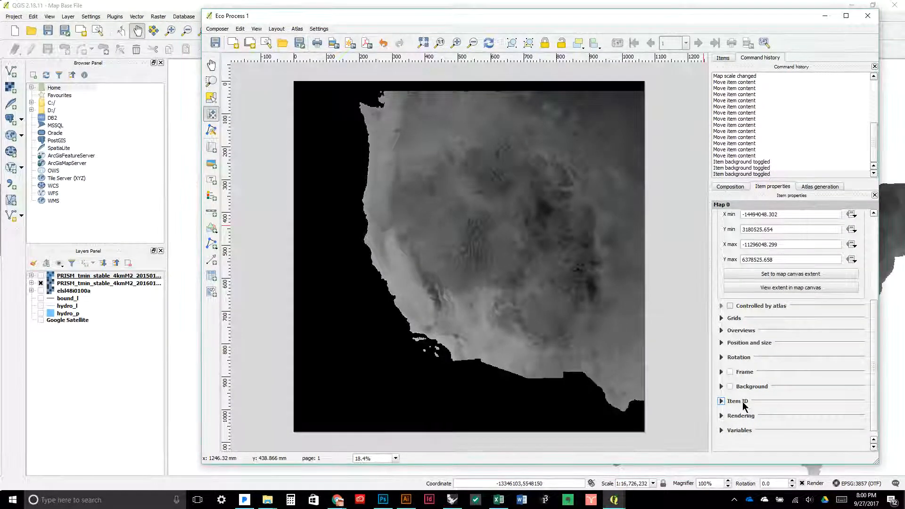
{"action": "left_click", "coordinate": [729, 387]}
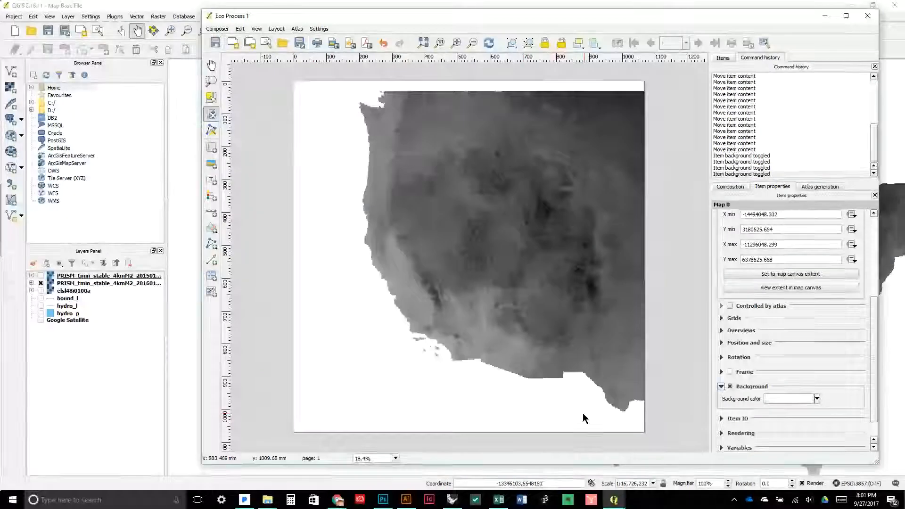
{"action": "left_click", "coordinate": [730, 386]}
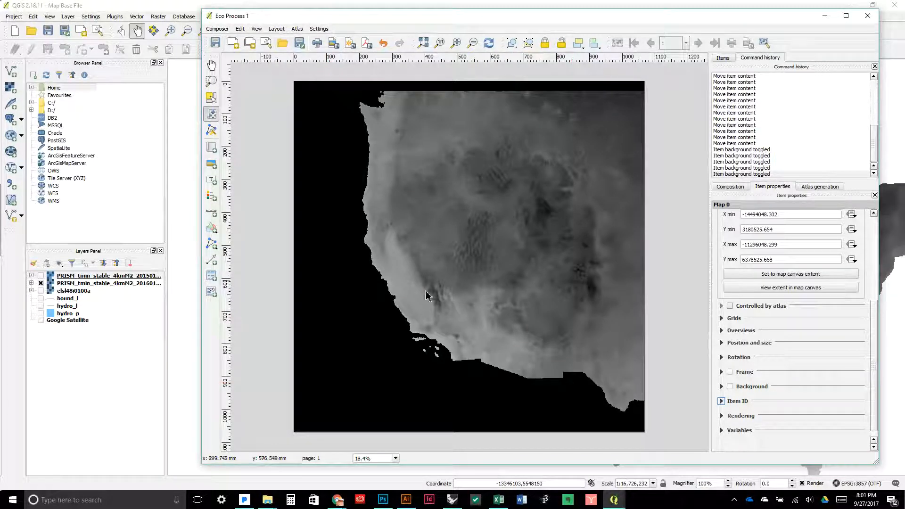
Step: Export the composition as a JPG image named 2016 min tem in the Vegetation folder, accepting the large image size
{"action": "left_click", "coordinate": [333, 48]}
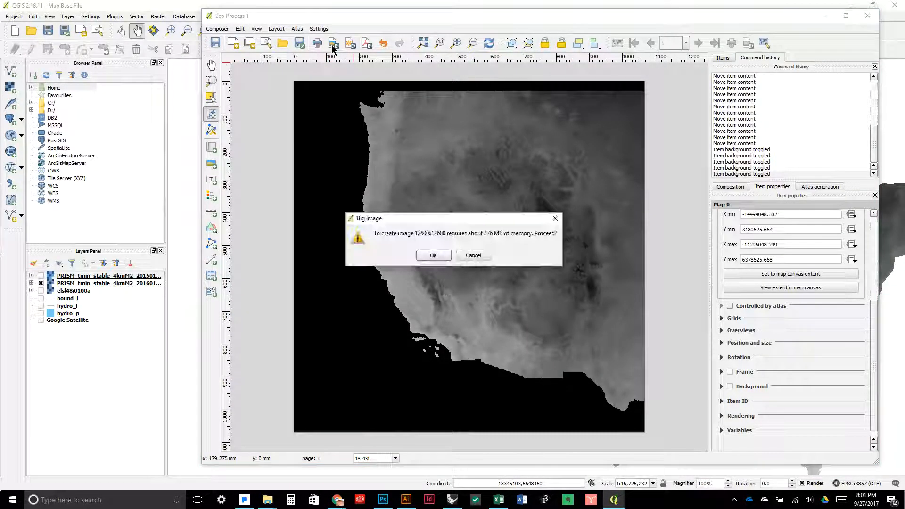
{"action": "left_click", "coordinate": [435, 255]}
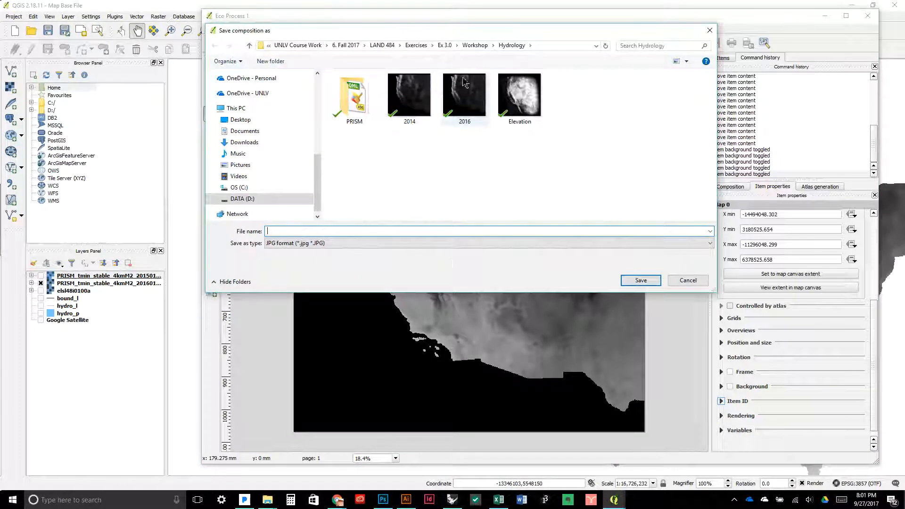
{"action": "left_click", "coordinate": [474, 45]}
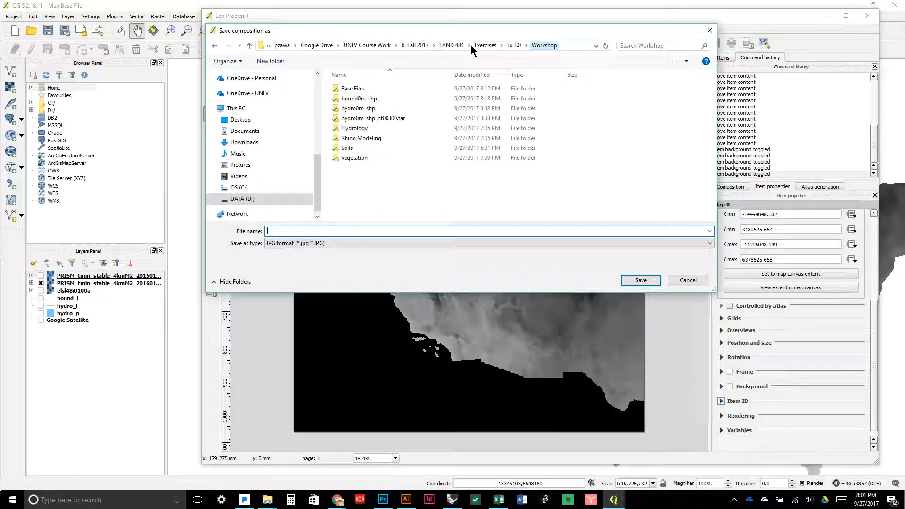
{"action": "double_click", "coordinate": [369, 156]}
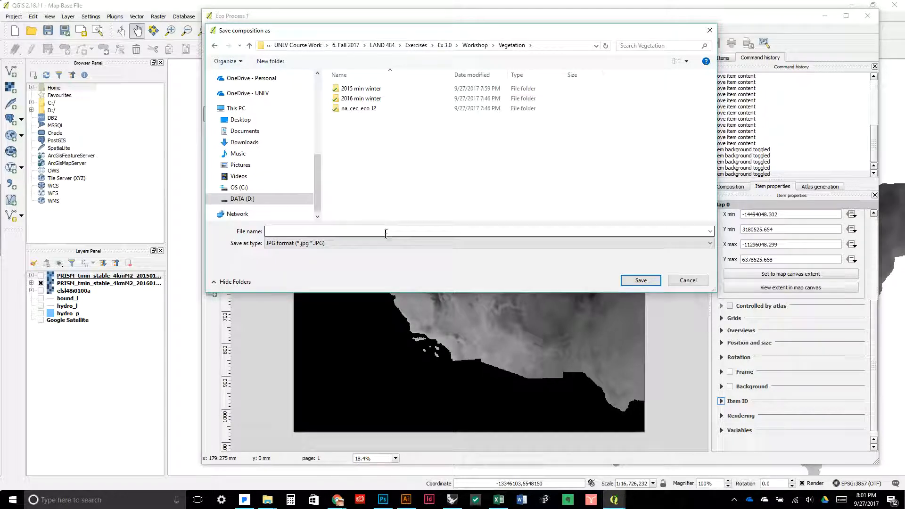
{"action": "type", "text": "2"}
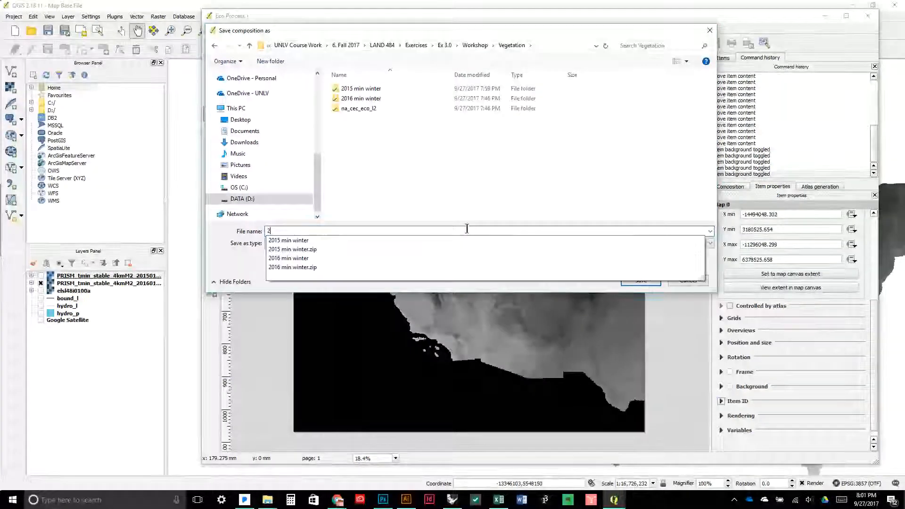
{"action": "type", "text": "0"}
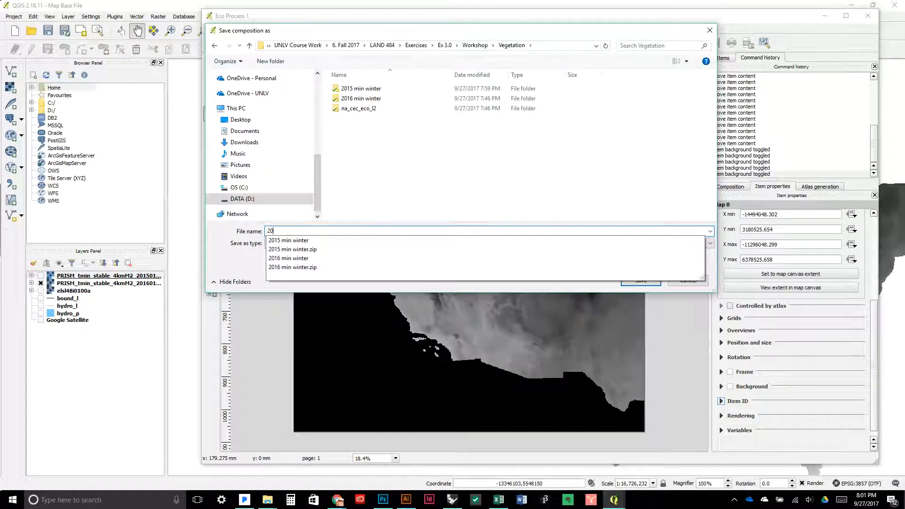
{"action": "type", "text": "16 min"}
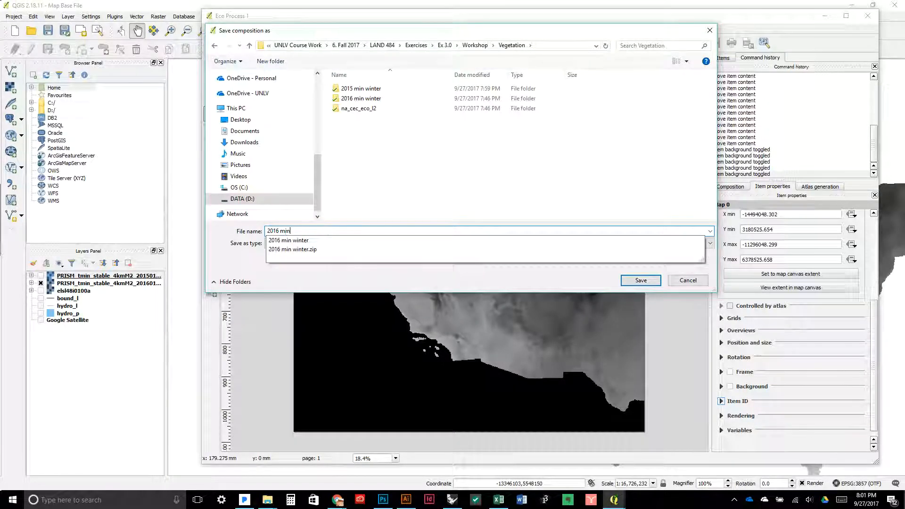
{"action": "type", "text": " tem"}
{"action": "key", "text": "Return"}
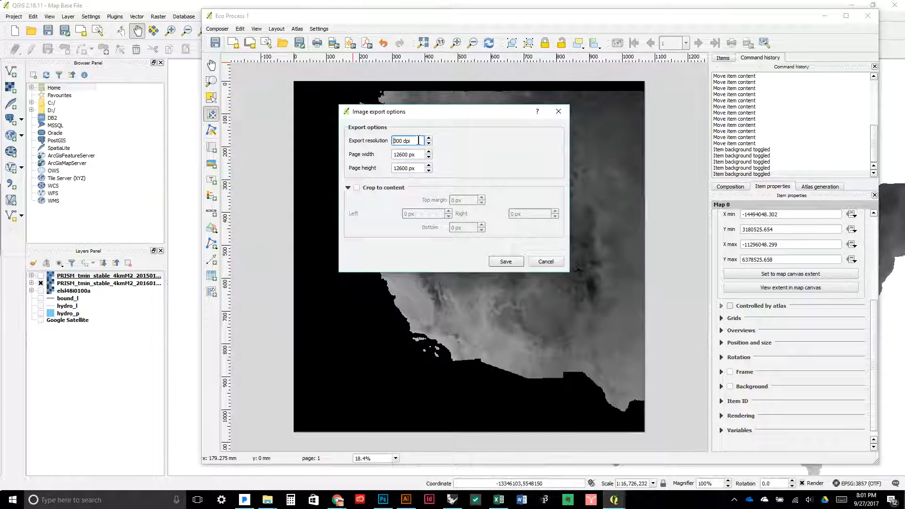
Step: Set the export resolution to 200 dpi, save the image, and switch to the Temp Heightfield model in Rhinoceros
{"action": "double_click", "coordinate": [396, 139]}
{"action": "type", "text": "200"}
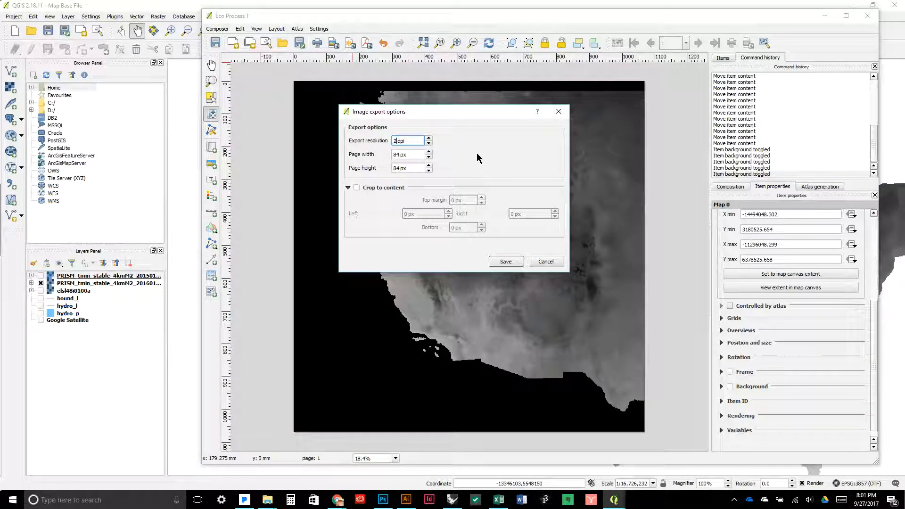
{"action": "left_click", "coordinate": [506, 261]}
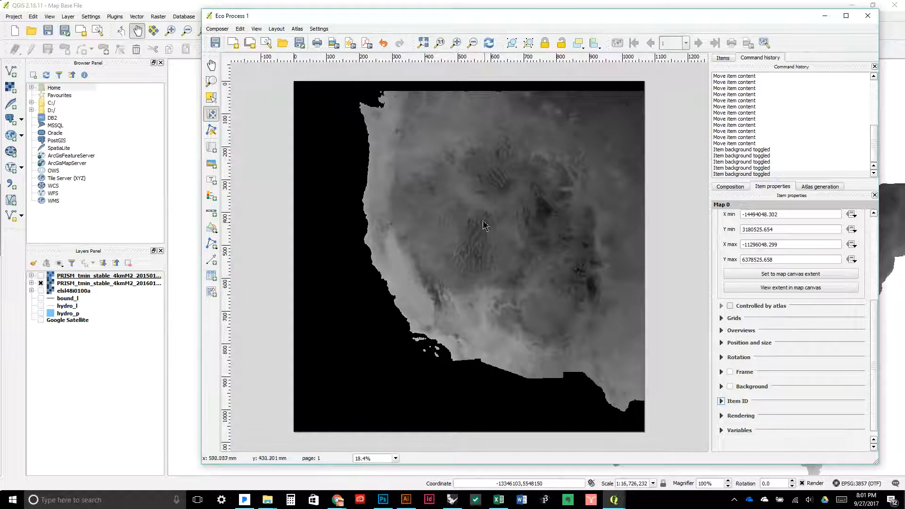
{"action": "left_click", "coordinate": [452, 499]}
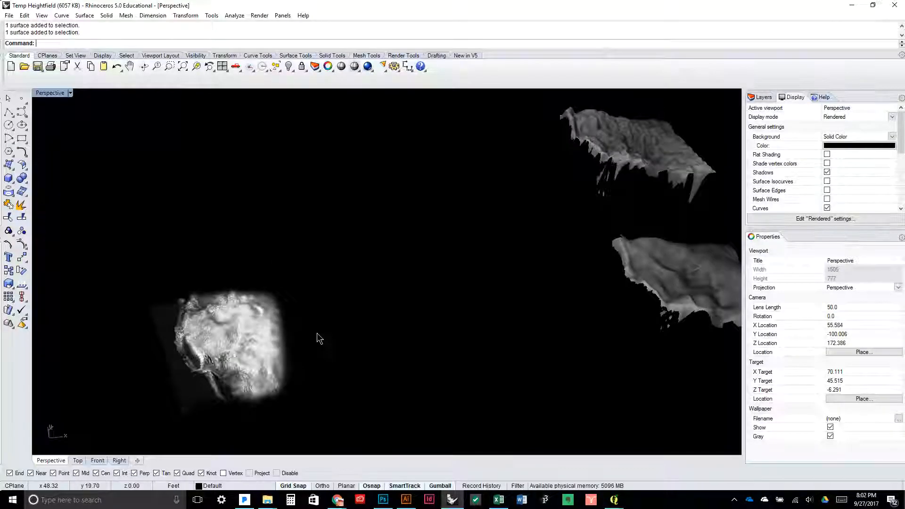
Step: Change the rendered viewport's solid background colour to white
{"action": "left_click_drag", "start_coordinate": [317, 333], "coordinate": [315, 305]}
{"action": "scroll", "coordinate": [318, 298], "scroll_direction": "down", "scroll_amount": 4}
{"action": "left_click_drag", "start_coordinate": [475, 241], "coordinate": [469, 260]}
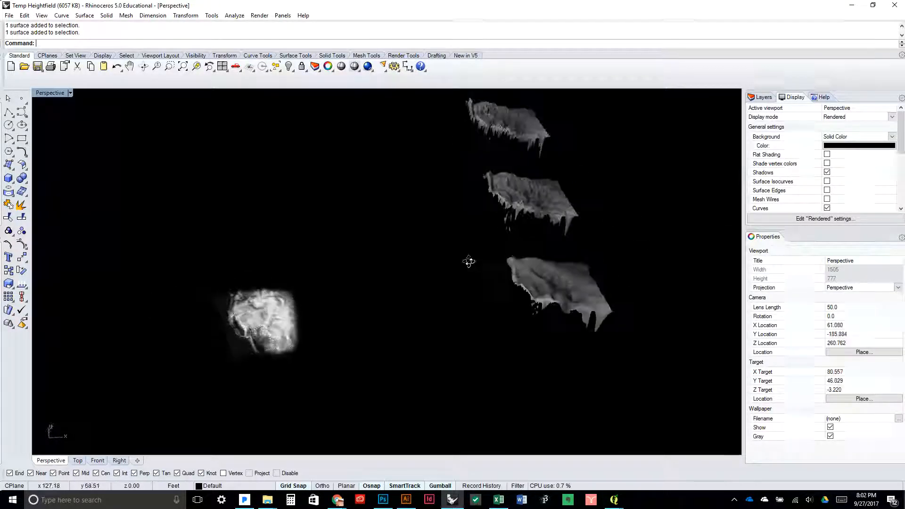
{"action": "left_click", "coordinate": [862, 144]}
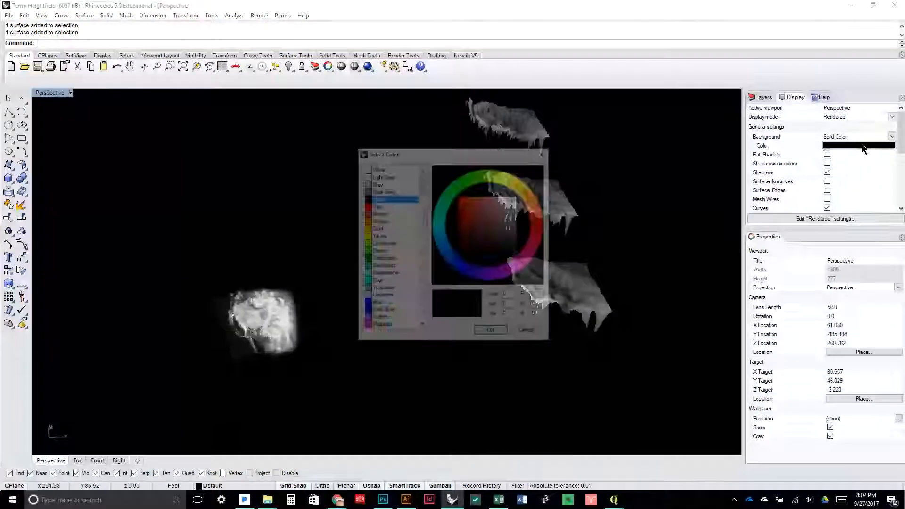
{"action": "left_click_drag", "start_coordinate": [530, 226], "coordinate": [553, 189]}
{"action": "left_click", "coordinate": [502, 333]}
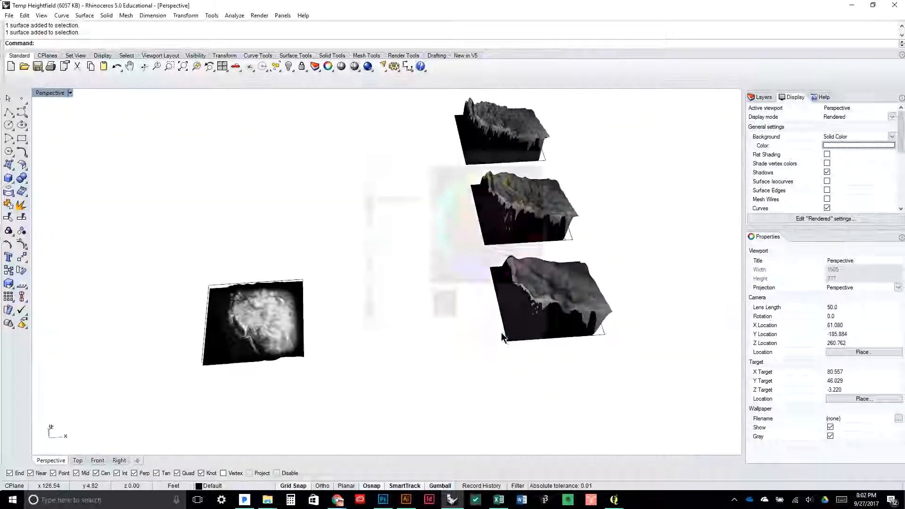
Step: Draw a 42 by 42 ft square in the empty area behind the elevation heightfield
{"action": "left_click_drag", "start_coordinate": [427, 247], "coordinate": [578, 327]}
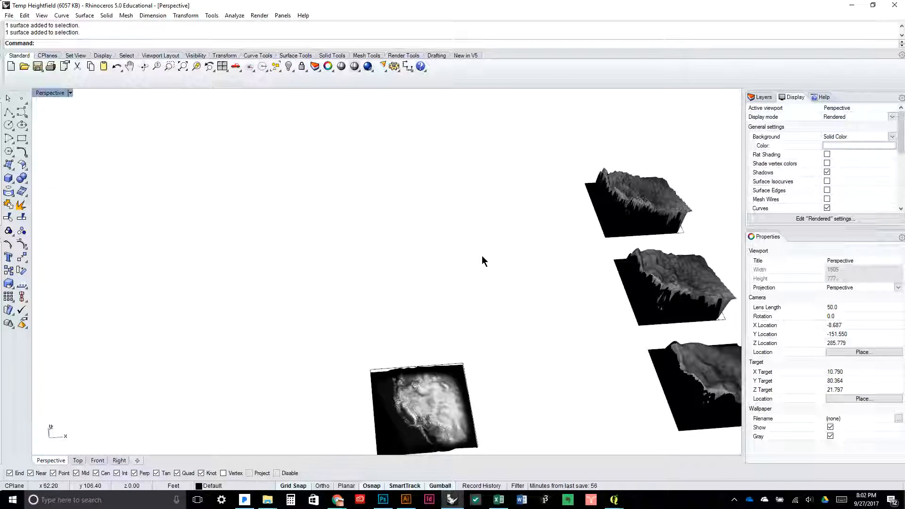
{"action": "left_click", "coordinate": [22, 139]}
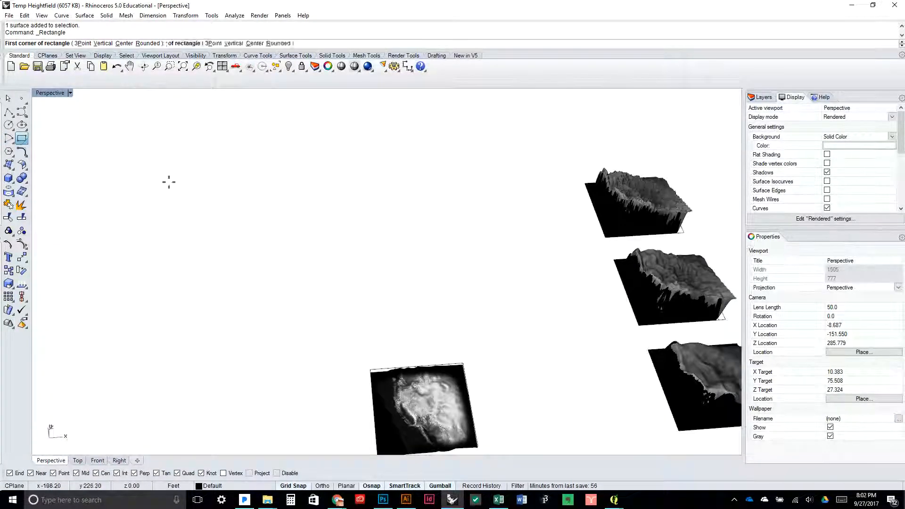
{"action": "left_click", "coordinate": [355, 263]}
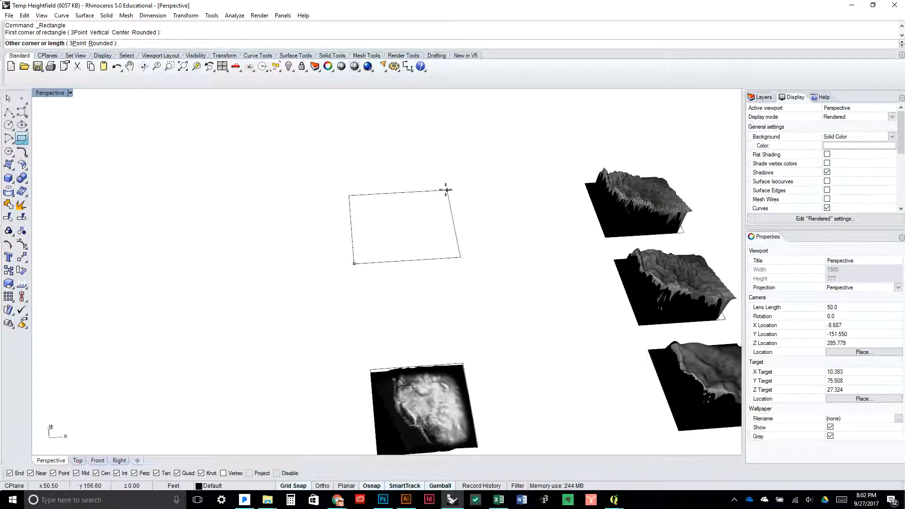
{"action": "type", "text": "42"}
{"action": "key", "text": "Return"}
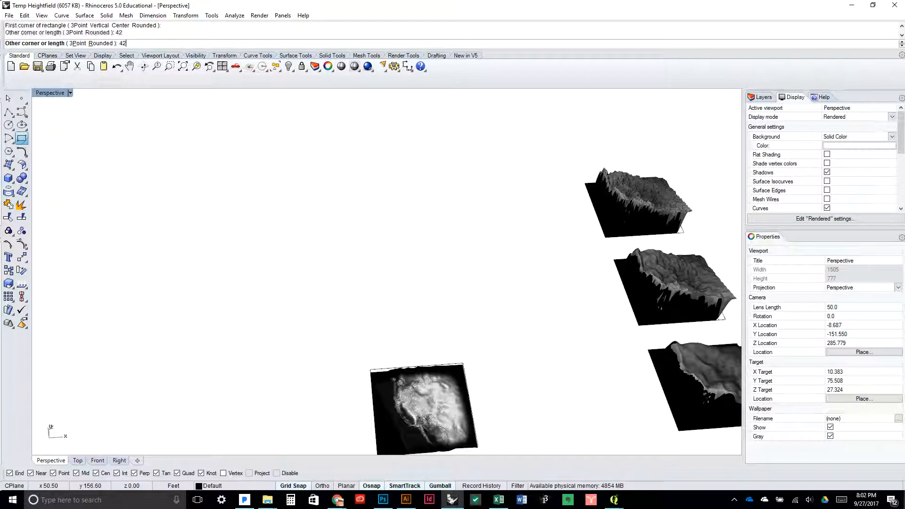
{"action": "key", "text": "Return"}
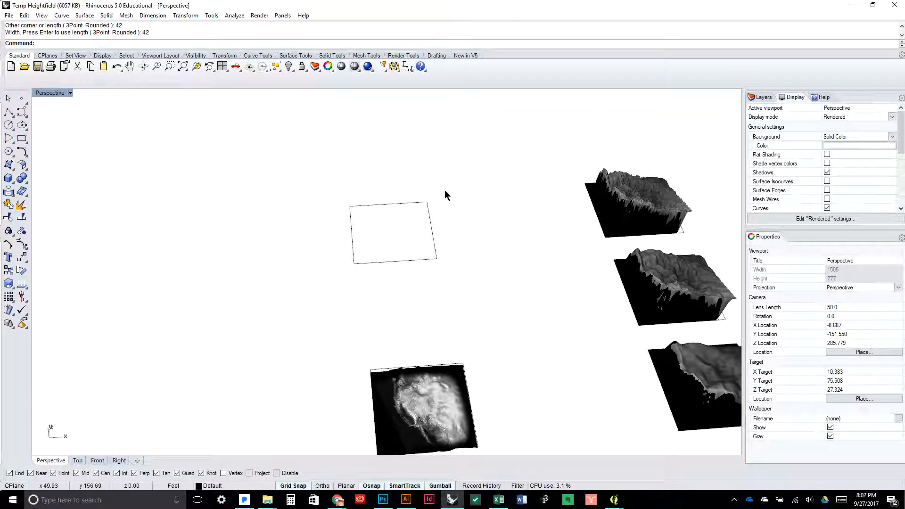
Step: Start the Heightfield command and load the 2016 min temp image from the Vegetation folder
{"action": "left_click_drag", "start_coordinate": [445, 190], "coordinate": [443, 211]}
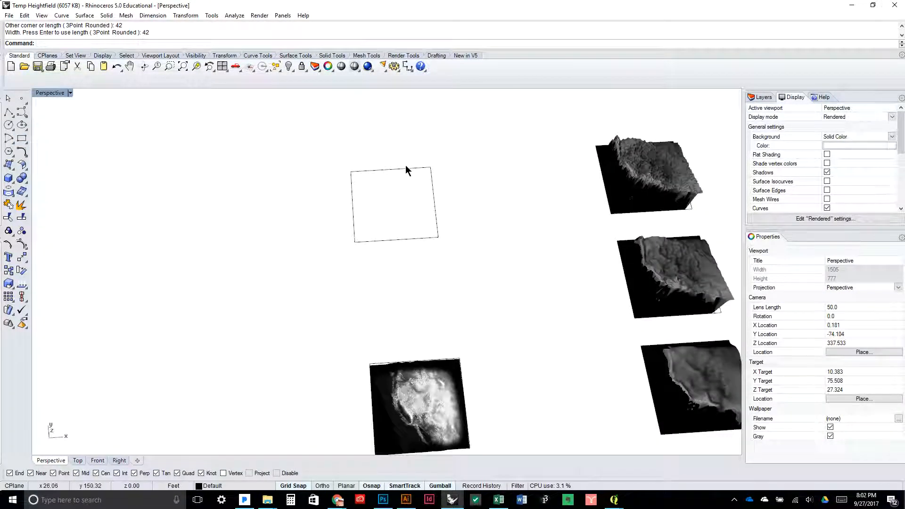
{"action": "scroll", "coordinate": [406, 168], "scroll_direction": "up", "scroll_amount": 3}
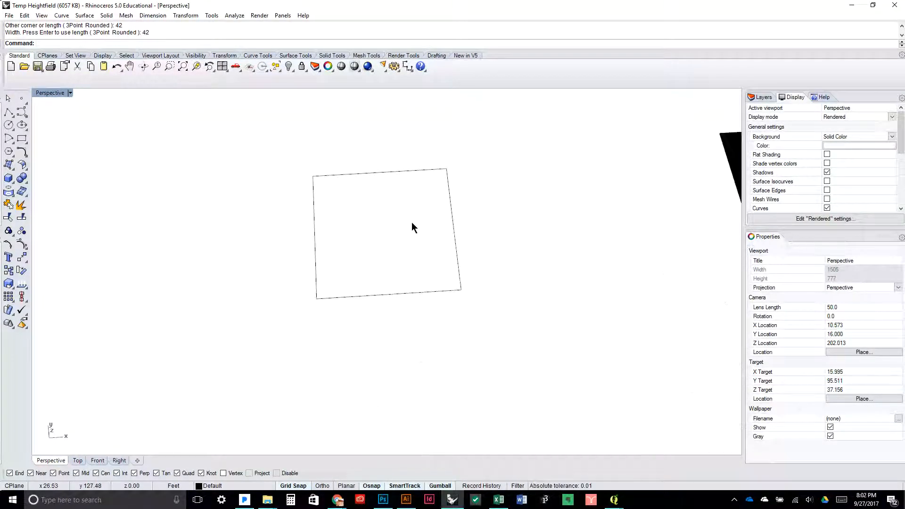
{"action": "left_click_drag", "start_coordinate": [412, 223], "coordinate": [416, 208]}
{"action": "type", "text": "Heightfield"}
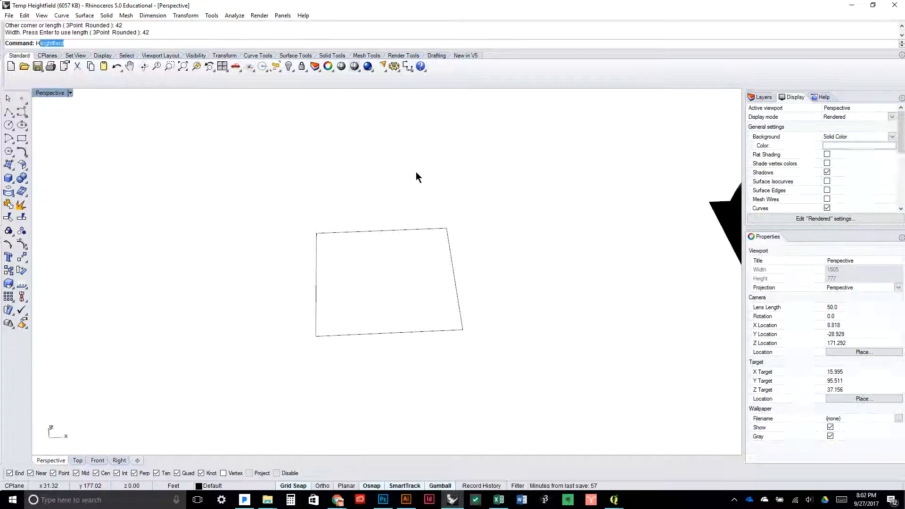
{"action": "key", "text": "Return"}
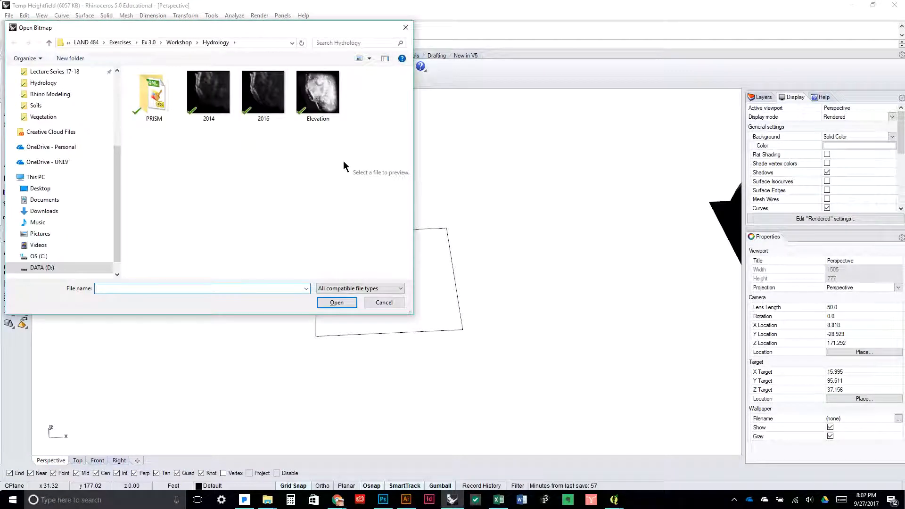
{"action": "left_click", "coordinate": [178, 43]}
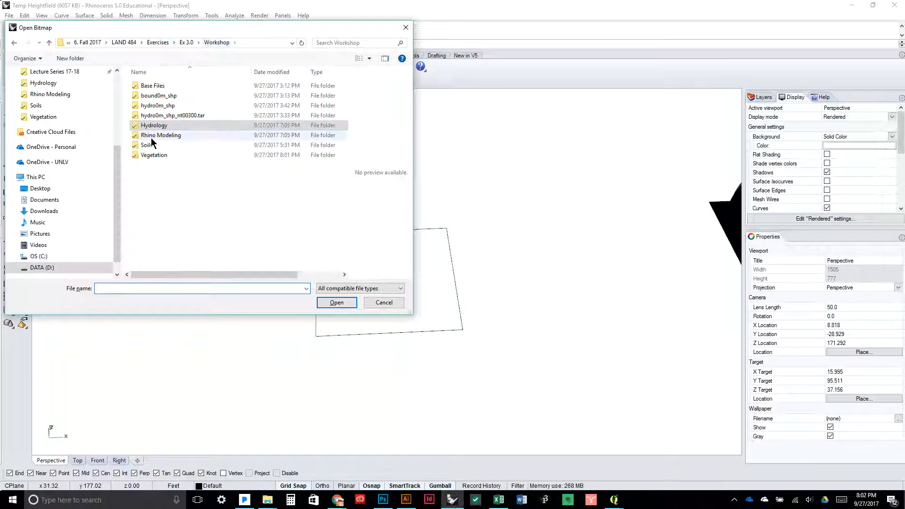
{"action": "left_click", "coordinate": [161, 155]}
{"action": "double_click", "coordinate": [161, 156]}
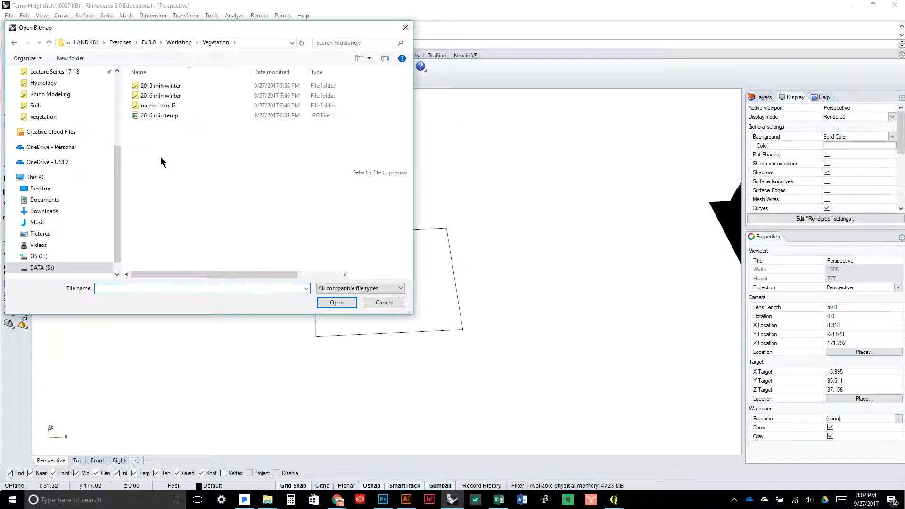
{"action": "left_click", "coordinate": [161, 117]}
{"action": "left_click", "coordinate": [324, 304]}
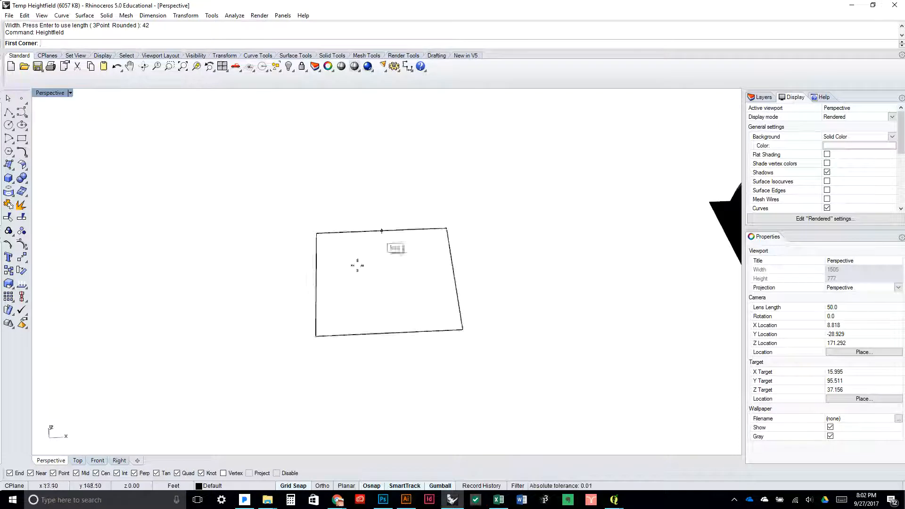
Step: Place the heightfield across the new square with 42 x 42 sample points, 27 ft height, as an interpolated surface with the image as texture
{"action": "left_click", "coordinate": [315, 336]}
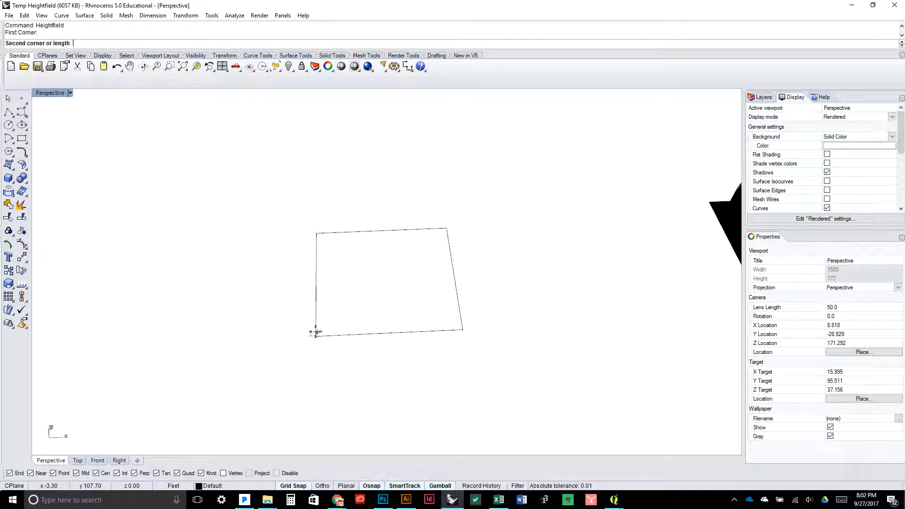
{"action": "left_click", "coordinate": [462, 330]}
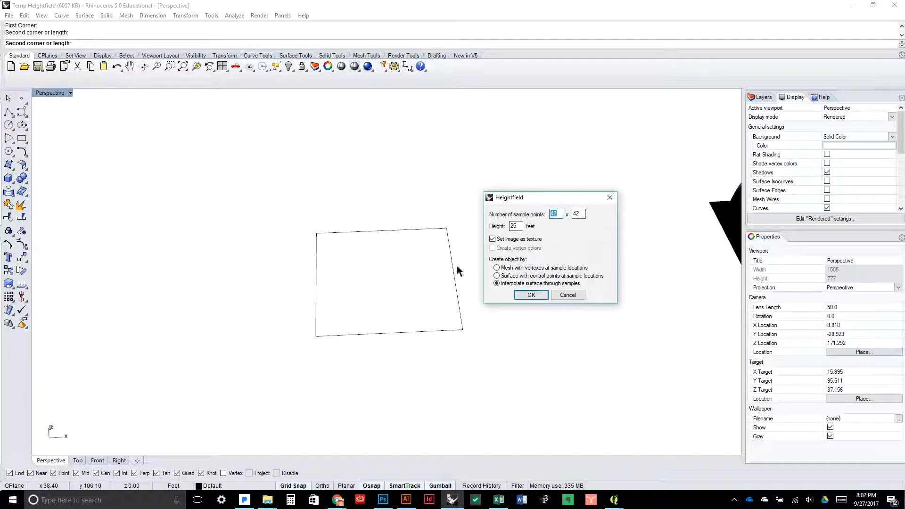
{"action": "double_click", "coordinate": [518, 227]}
{"action": "type", "text": "27"}
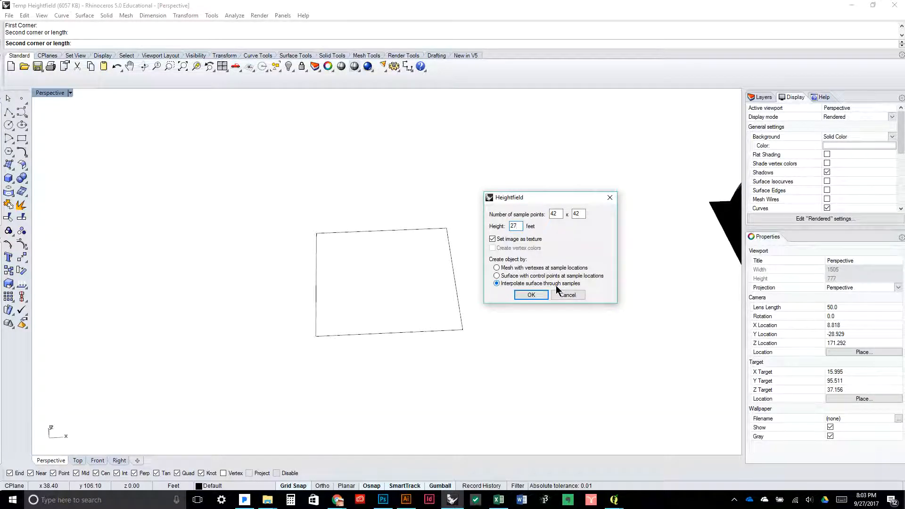
{"action": "left_click", "coordinate": [530, 296]}
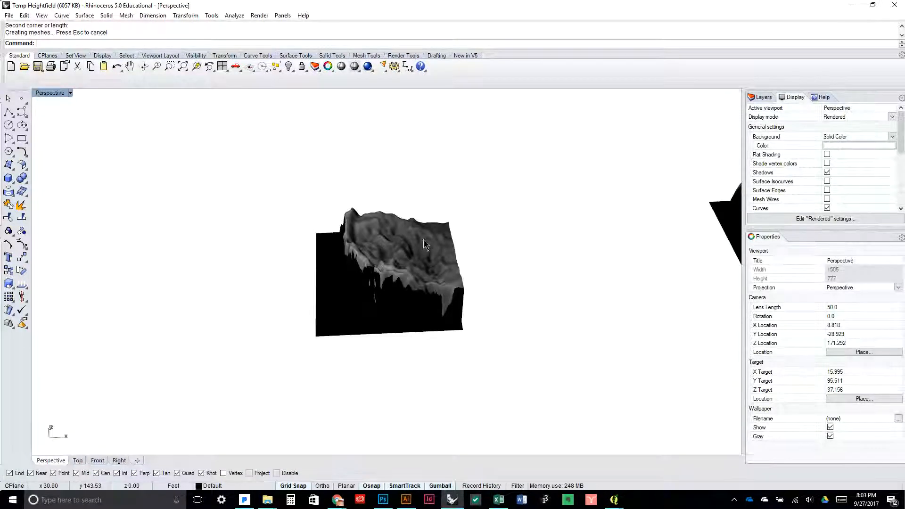
Step: Open Grasshopper, switch from the precip process definition to Temp Heightfield, and bring its surface inputs into view
{"action": "mouse_move", "coordinate": [424, 239]}
{"action": "left_mouse_down"}
{"action": "mouse_move", "coordinate": [423, 293]}
{"action": "mouse_move", "coordinate": [422, 256]}
{"action": "left_mouse_up"}
{"action": "scroll", "coordinate": [449, 170], "scroll_direction": "up", "scroll_amount": 10}
{"action": "scroll", "coordinate": [430, 254], "scroll_direction": "down", "scroll_amount": 4}
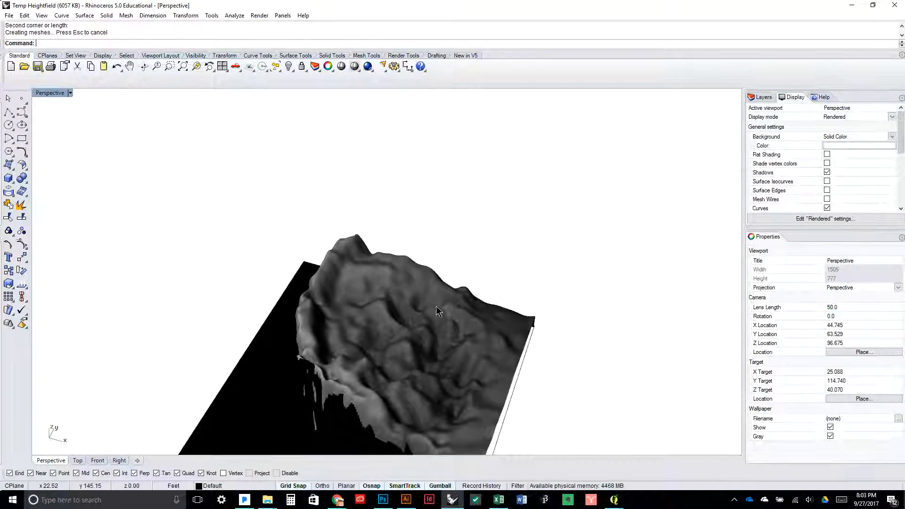
{"action": "left_click_drag", "start_coordinate": [437, 306], "coordinate": [589, 272]}
{"action": "scroll", "coordinate": [471, 292], "scroll_direction": "down", "scroll_amount": 3}
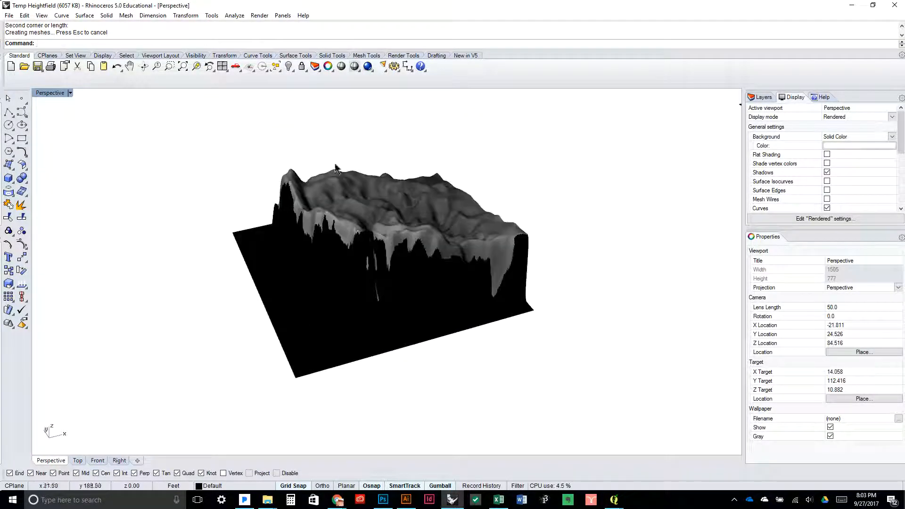
{"action": "type", "text": "Grasshopper"}
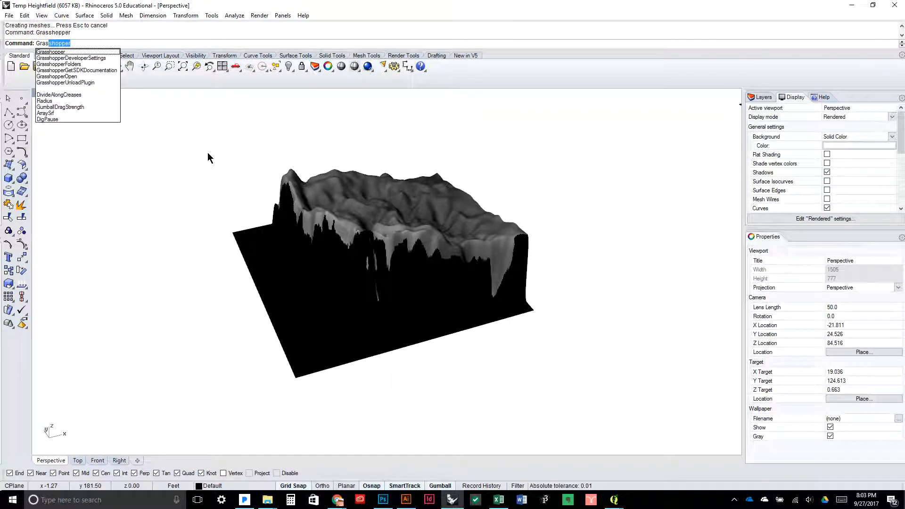
{"action": "key", "text": "Return"}
{"action": "scroll", "coordinate": [572, 257], "scroll_direction": "down", "scroll_amount": 5}
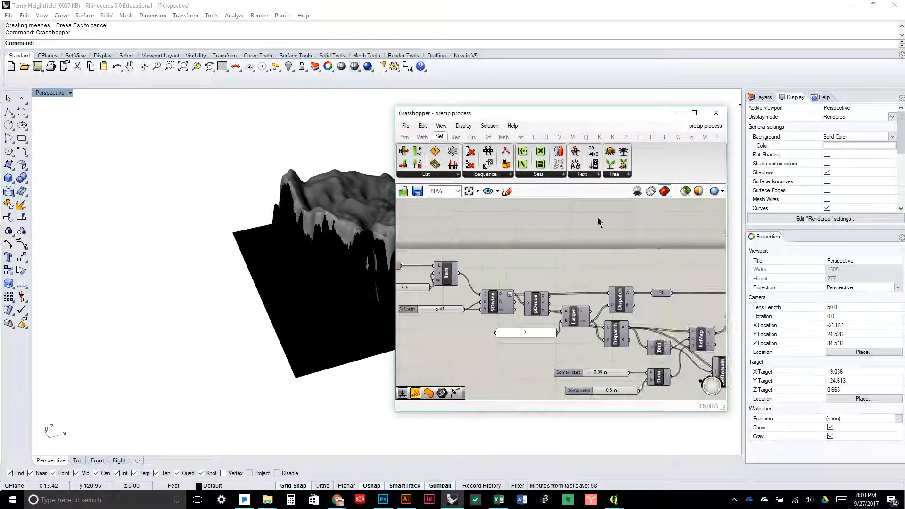
{"action": "left_click", "coordinate": [702, 125]}
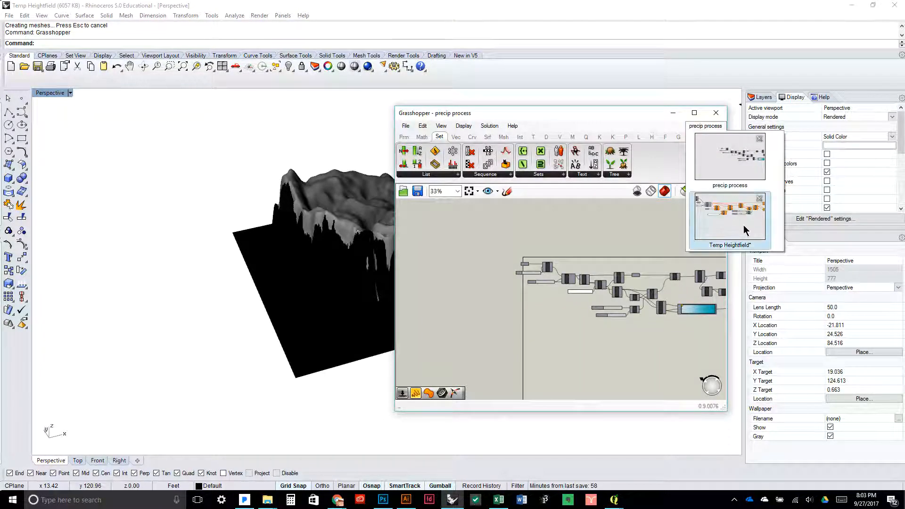
{"action": "left_click", "coordinate": [702, 229]}
{"action": "left_click_drag", "start_coordinate": [494, 114], "coordinate": [569, 117]}
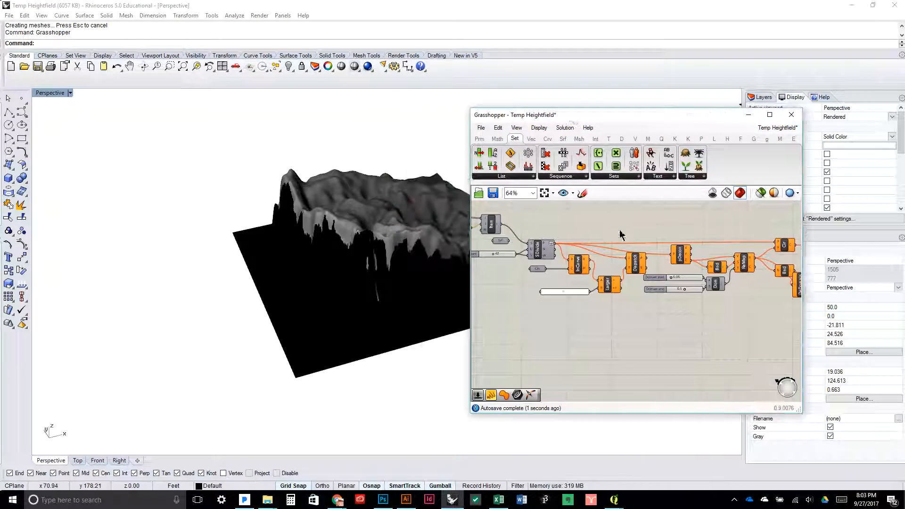
{"action": "left_click_drag", "start_coordinate": [640, 266], "coordinate": [739, 297]}
{"action": "scroll", "coordinate": [626, 277], "scroll_direction": "up", "scroll_amount": 2}
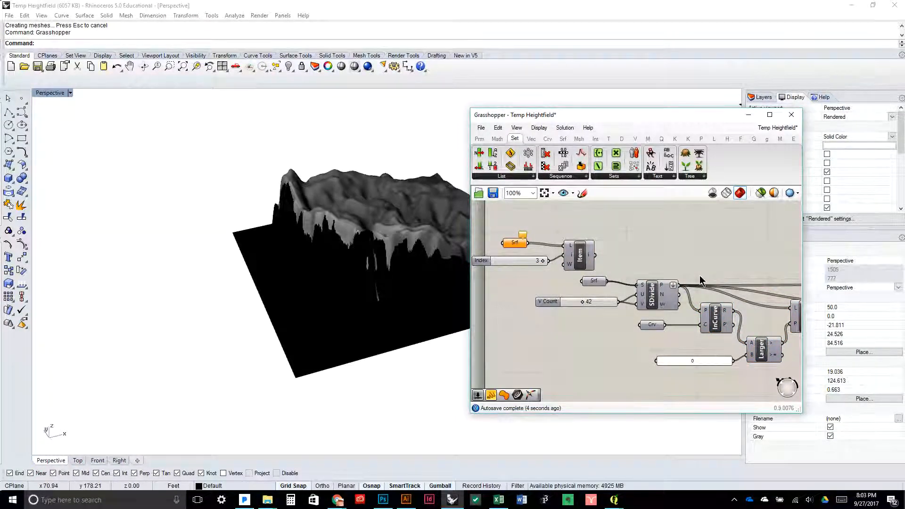
Step: Close Grasshopper and examine the new temperature surface alongside the elevation and earlier heightfields
{"action": "left_click", "coordinate": [791, 115]}
{"action": "left_click_drag", "start_coordinate": [627, 257], "coordinate": [613, 302]}
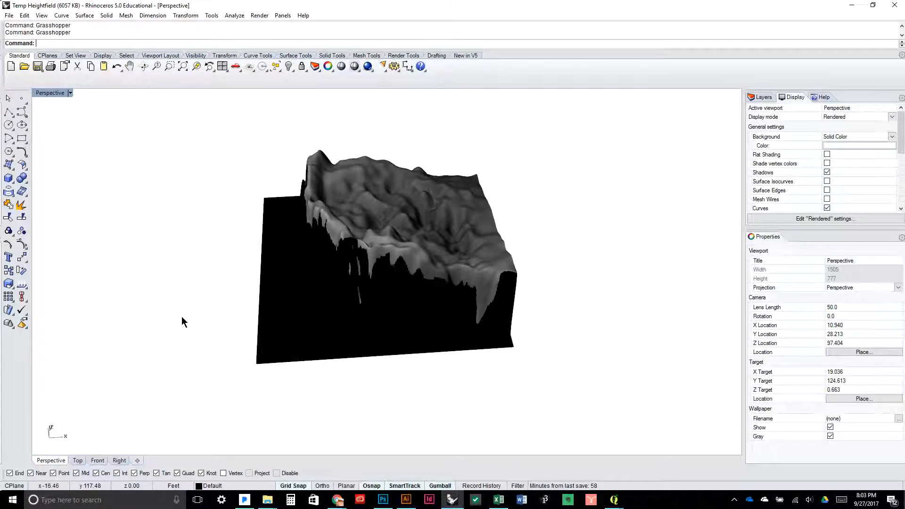
{"action": "scroll", "coordinate": [182, 316], "scroll_direction": "down", "scroll_amount": 6}
{"action": "scroll", "coordinate": [184, 317], "scroll_direction": "up", "scroll_amount": 6}
{"action": "left_click_drag", "start_coordinate": [465, 388], "coordinate": [383, 371]}
{"action": "scroll", "coordinate": [382, 371], "scroll_direction": "down", "scroll_amount": 8}
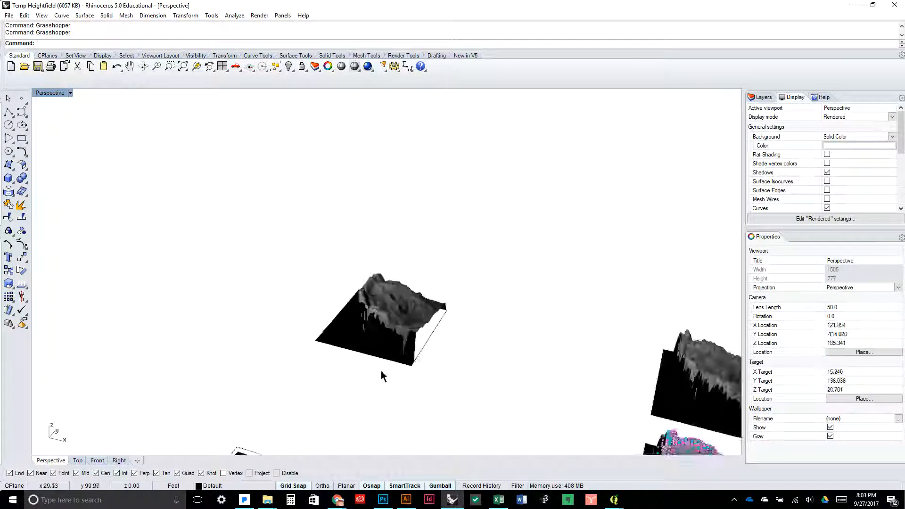
{"action": "left_click_drag", "start_coordinate": [460, 415], "coordinate": [442, 287]}
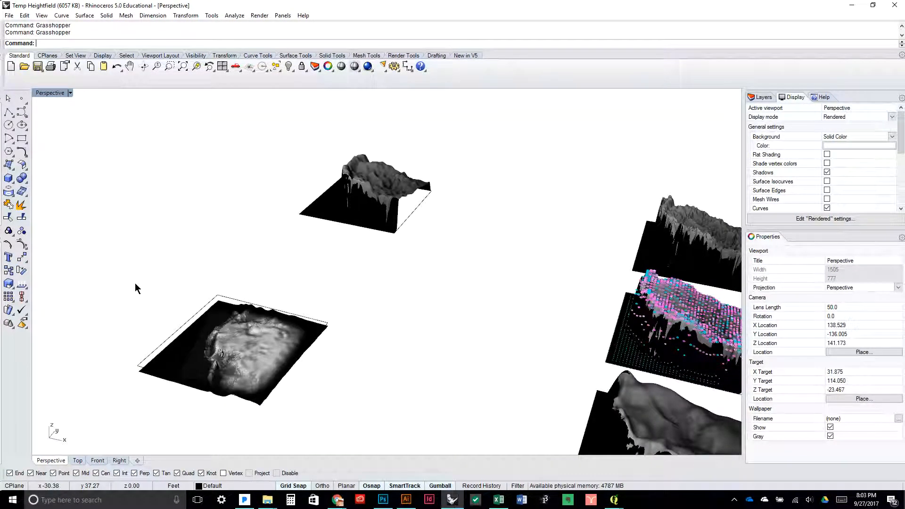
Step: Reopen Grasshopper, preview the precip process definition on the elevation surface, and return to the Temp Heightfield definition
{"action": "type", "text": "Gras"}
{"action": "key", "text": "Return"}
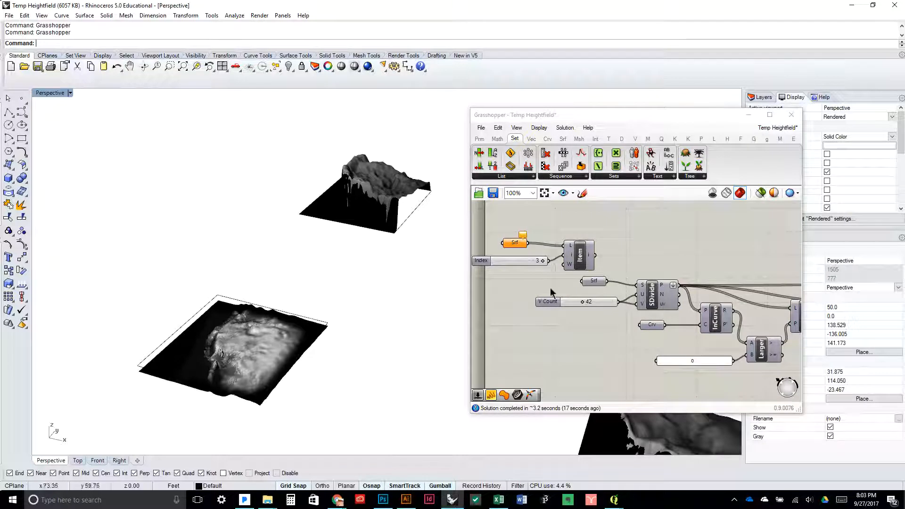
{"action": "left_click_drag", "start_coordinate": [636, 251], "coordinate": [559, 250]}
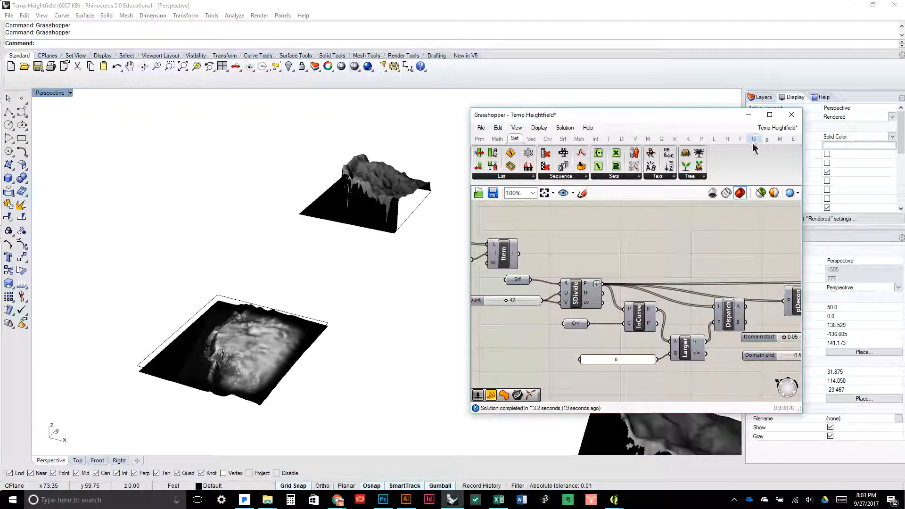
{"action": "left_click", "coordinate": [778, 128]}
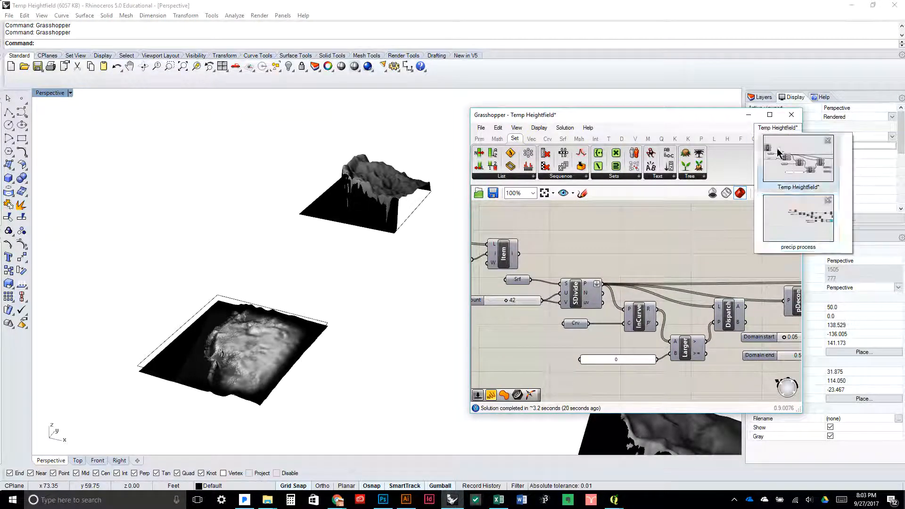
{"action": "left_click", "coordinate": [798, 219]}
{"action": "left_click_drag", "start_coordinate": [316, 306], "coordinate": [349, 325]}
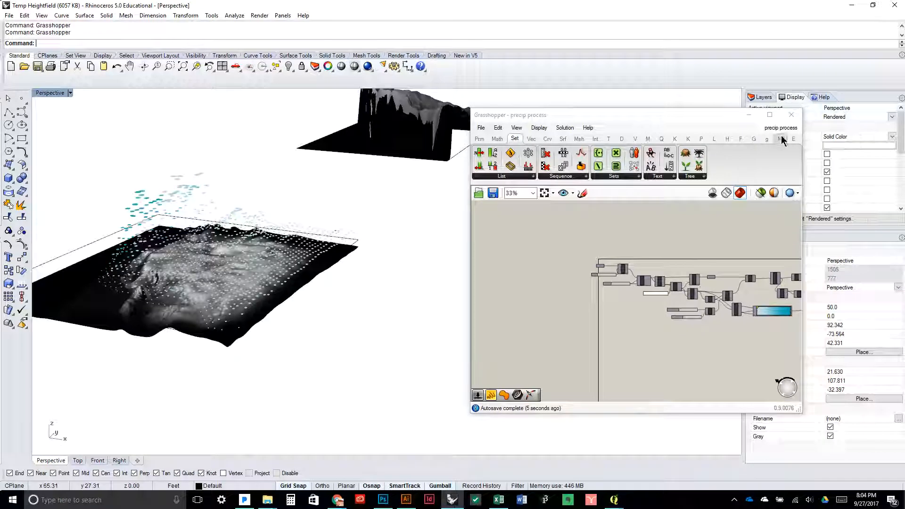
{"action": "left_click", "coordinate": [786, 129]}
{"action": "left_click", "coordinate": [803, 215]}
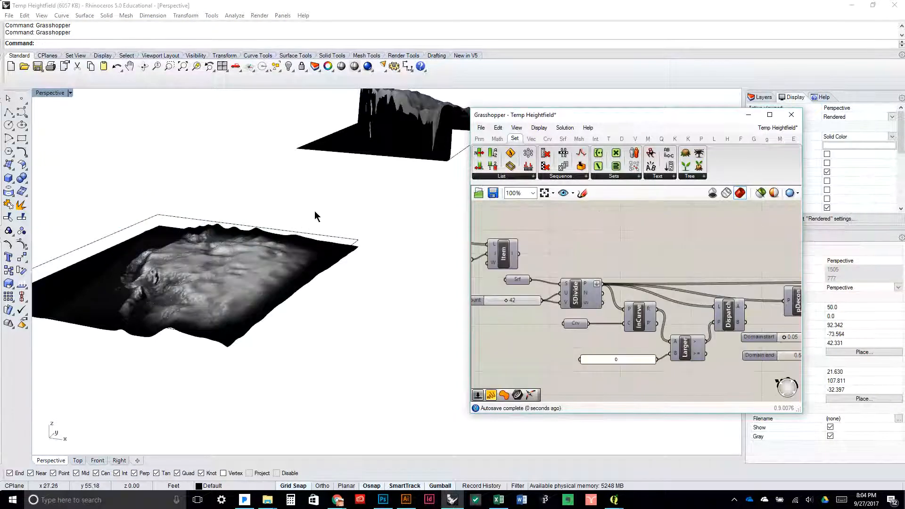
Step: Delete the InCurve, Larger and Dispatch components and the 0 panel from the Temp Heightfield definition
{"action": "left_click_drag", "start_coordinate": [318, 238], "coordinate": [309, 240]}
{"action": "left_click_drag", "start_coordinate": [302, 244], "coordinate": [259, 245]}
{"action": "scroll", "coordinate": [259, 245], "scroll_direction": "up", "scroll_amount": 2}
{"action": "left_click_drag", "start_coordinate": [585, 271], "coordinate": [631, 260]}
{"action": "left_click_drag", "start_coordinate": [682, 272], "coordinate": [567, 246]}
{"action": "left_click_drag", "start_coordinate": [650, 349], "coordinate": [549, 255]}
{"action": "key", "text": "Delete"}
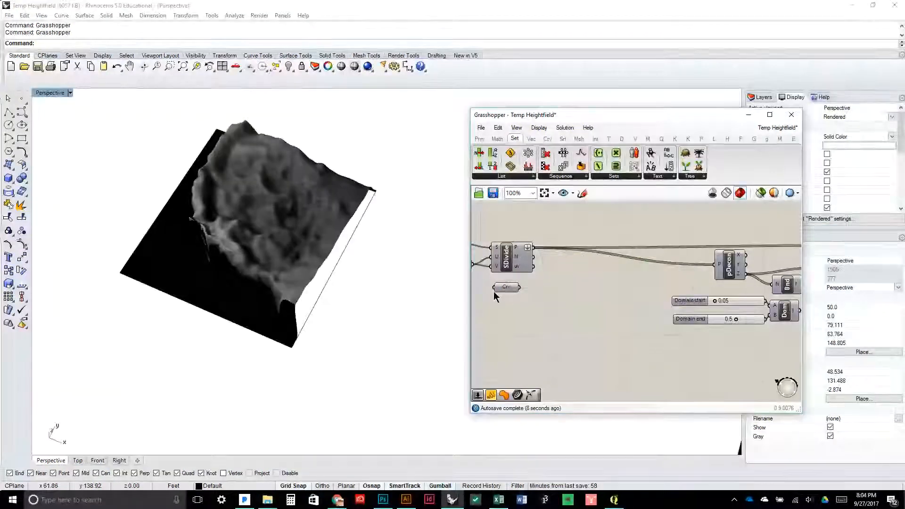
Step: Delete the unused parameter, its slider and the component they feed, upstream of Divide Surface
{"action": "left_click_drag", "start_coordinate": [598, 275], "coordinate": [522, 272]}
{"action": "scroll", "coordinate": [582, 282], "scroll_direction": "down", "scroll_amount": 2}
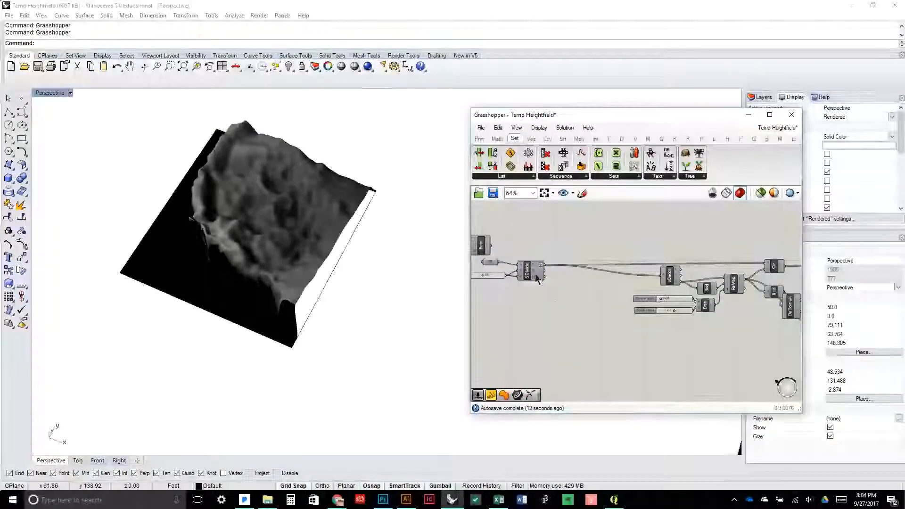
{"action": "left_click_drag", "start_coordinate": [556, 302], "coordinate": [577, 271]}
{"action": "left_click", "coordinate": [581, 234]}
{"action": "left_click_drag", "start_coordinate": [571, 234], "coordinate": [676, 245]}
{"action": "left_click_drag", "start_coordinate": [568, 272], "coordinate": [526, 238]}
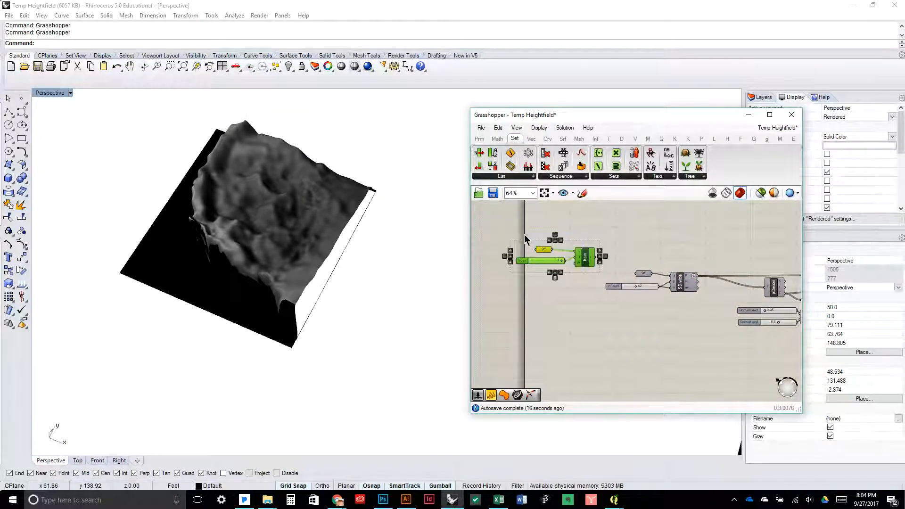
{"action": "key", "text": "Delete"}
{"action": "scroll", "coordinate": [580, 220], "scroll_direction": "up", "scroll_amount": 5}
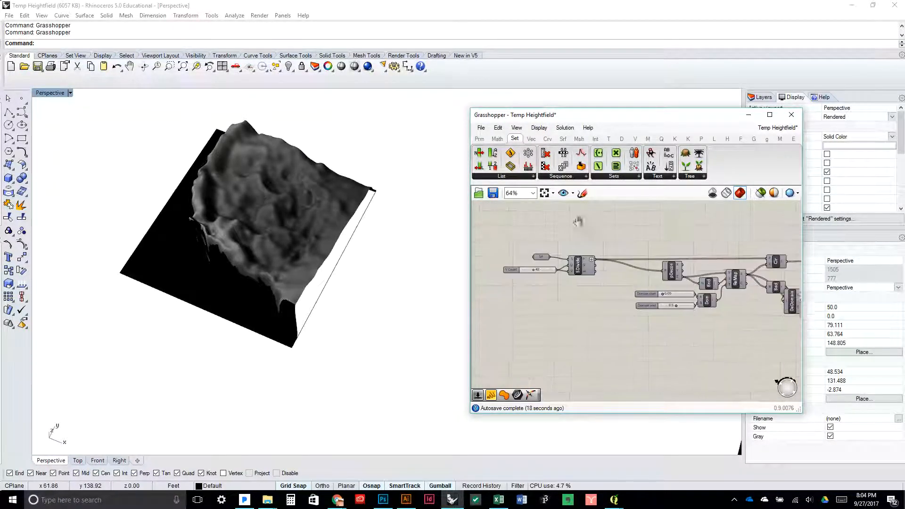
Step: Turn on the Divide Surface preview and set the temperature heightfield as the Surface parameter's single surface
{"action": "left_click_drag", "start_coordinate": [530, 266], "coordinate": [670, 263]}
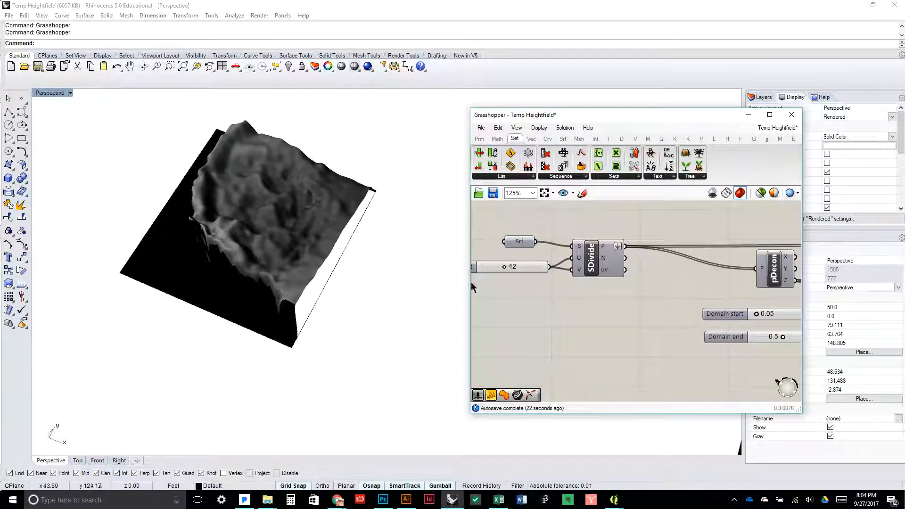
{"action": "left_click_drag", "start_coordinate": [344, 301], "coordinate": [310, 258]}
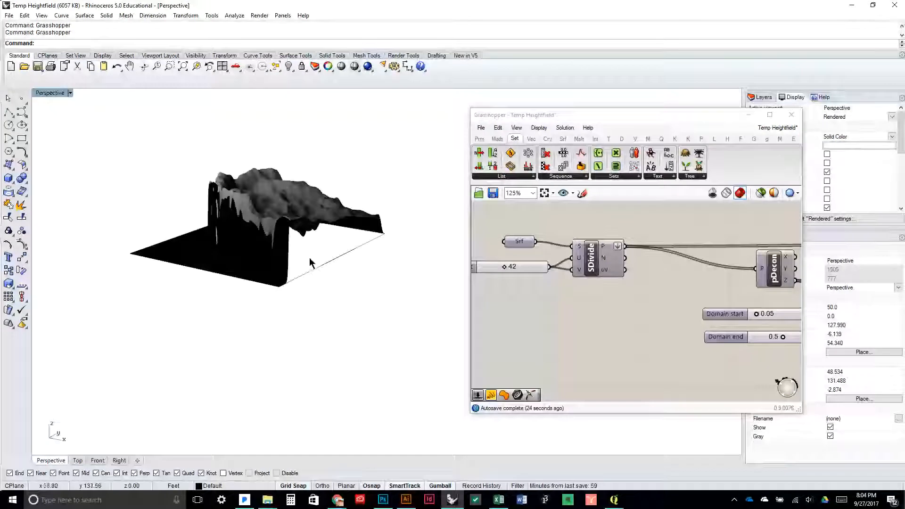
{"action": "left_click", "coordinate": [613, 259]}
{"action": "right_click", "coordinate": [598, 257]}
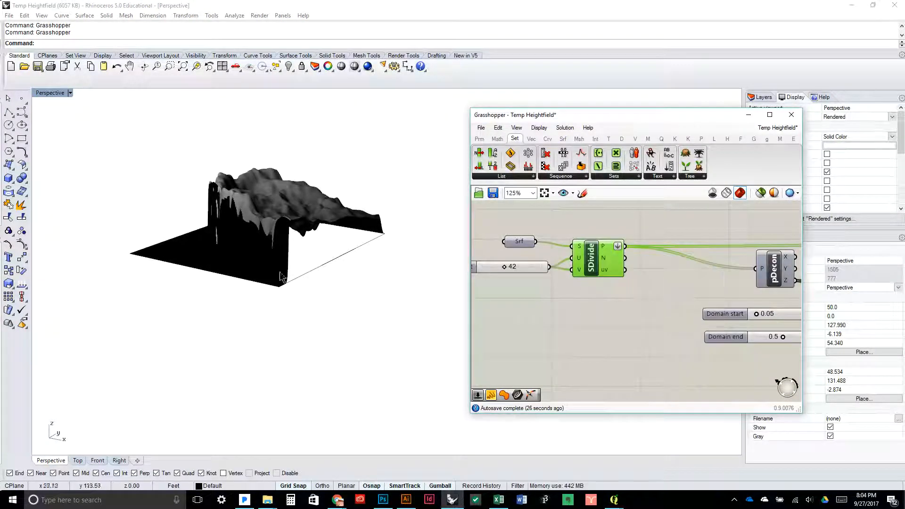
{"action": "left_click", "coordinate": [573, 314]}
{"action": "left_click", "coordinate": [279, 243]}
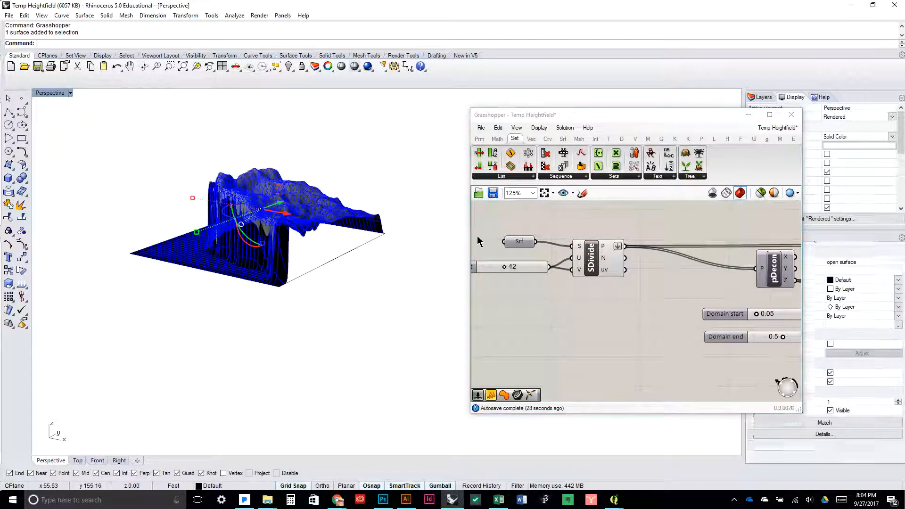
{"action": "left_click", "coordinate": [519, 242]}
{"action": "right_click", "coordinate": [520, 243]}
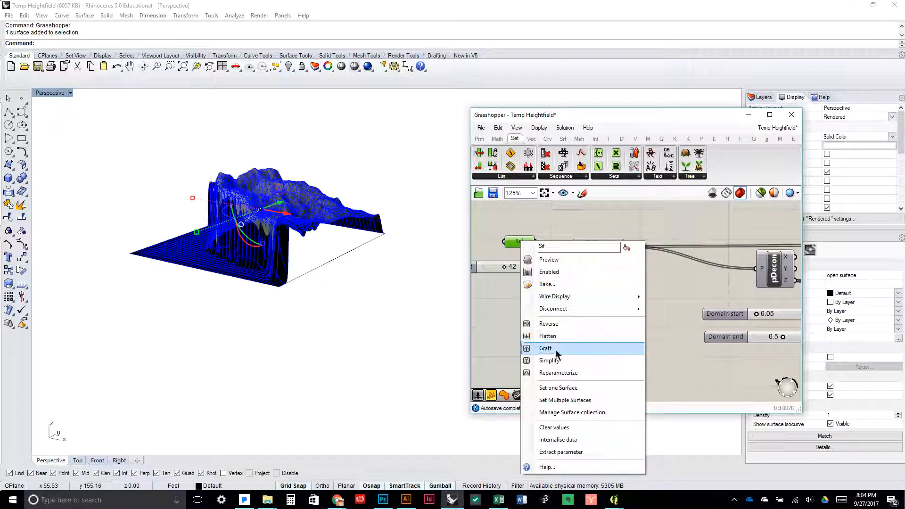
{"action": "left_click", "coordinate": [566, 387]}
{"action": "left_click", "coordinate": [210, 243]}
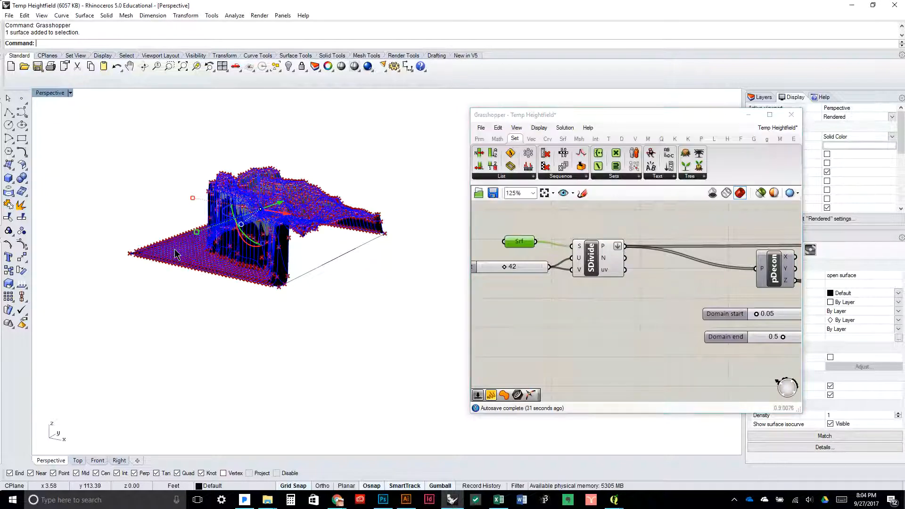
{"action": "left_click", "coordinate": [212, 296]}
Step: Examine the division points on the heightfield, then move the surface inputs, Divide Surface and Deconstruct Point to make room for more components
{"action": "left_click_drag", "start_coordinate": [188, 263], "coordinate": [244, 313]}
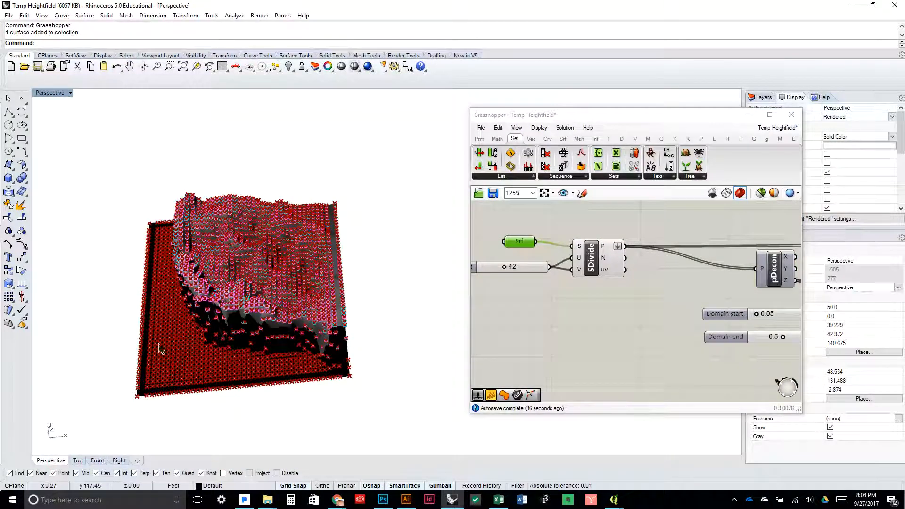
{"action": "scroll", "coordinate": [311, 344], "scroll_direction": "up", "scroll_amount": 4}
{"action": "left_click_drag", "start_coordinate": [297, 360], "coordinate": [342, 377]}
{"action": "scroll", "coordinate": [519, 269], "scroll_direction": "down", "scroll_amount": 3}
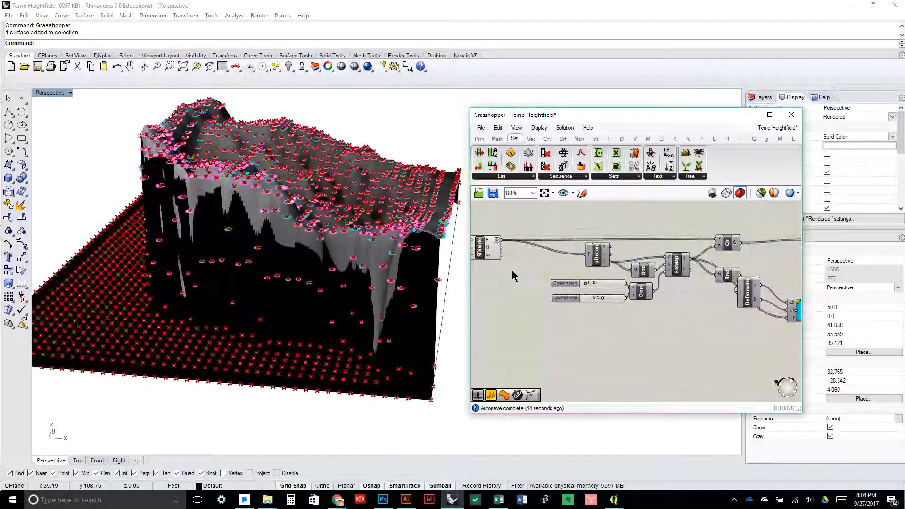
{"action": "scroll", "coordinate": [528, 271], "scroll_direction": "down", "scroll_amount": 2}
{"action": "left_click_drag", "start_coordinate": [503, 264], "coordinate": [582, 261]}
{"action": "scroll", "coordinate": [582, 261], "scroll_direction": "up", "scroll_amount": 3}
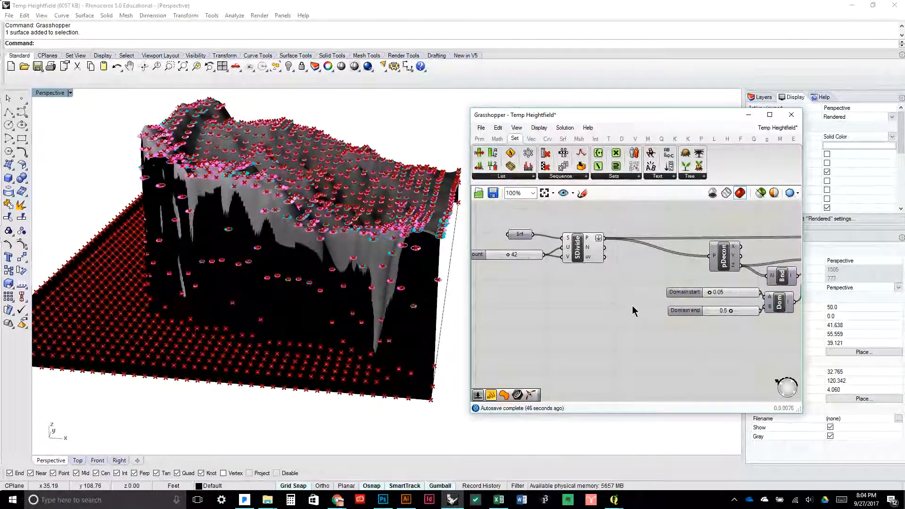
{"action": "left_click_drag", "start_coordinate": [633, 311], "coordinate": [493, 220]}
{"action": "left_click_drag", "start_coordinate": [578, 248], "coordinate": [542, 231]}
{"action": "left_click", "coordinate": [595, 238]}
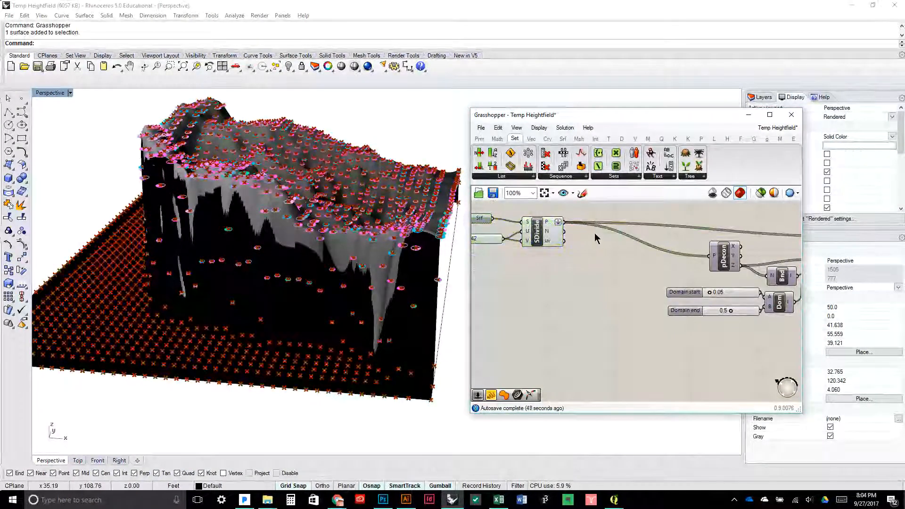
{"action": "left_click_drag", "start_coordinate": [724, 257], "coordinate": [557, 266]}
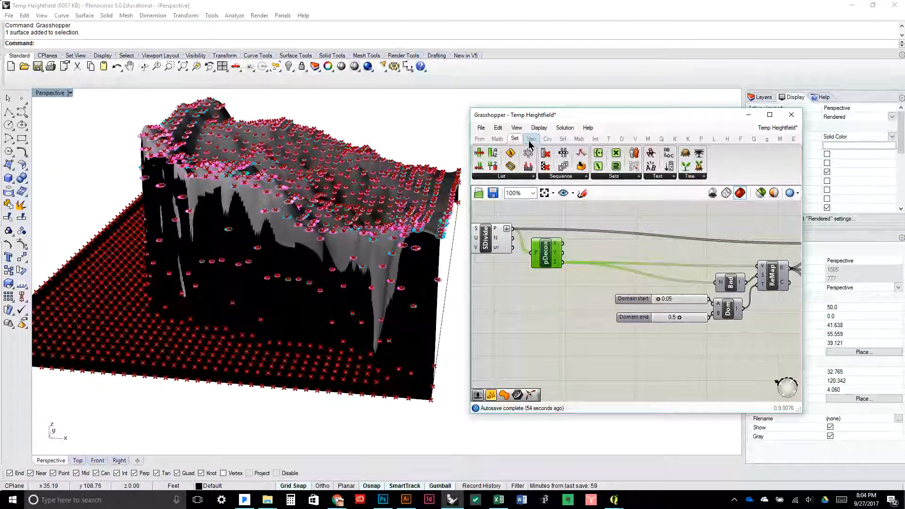
Step: Add a Larger Than component comparing Deconstruct Point's Z output with a compact panel containing 0.1
{"action": "left_click", "coordinate": [500, 140]}
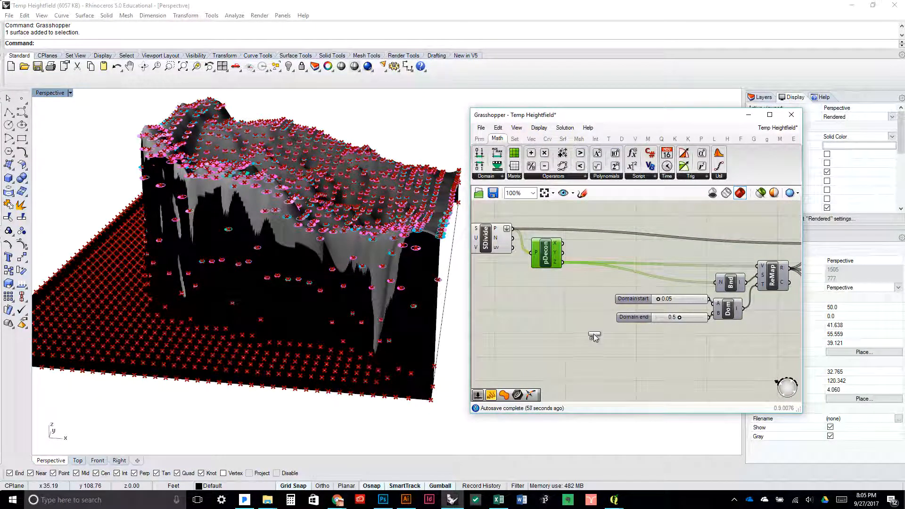
{"action": "left_click_drag", "start_coordinate": [593, 337], "coordinate": [579, 329]}
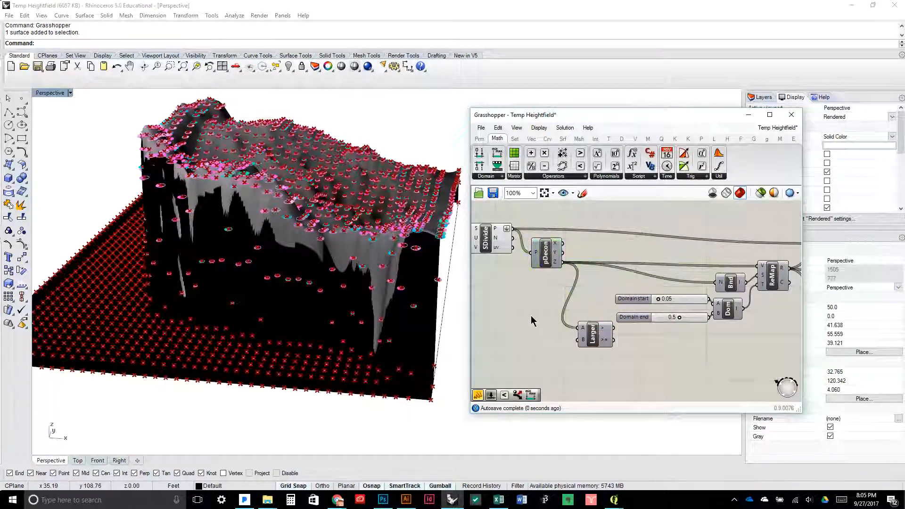
{"action": "double_click", "coordinate": [532, 315]}
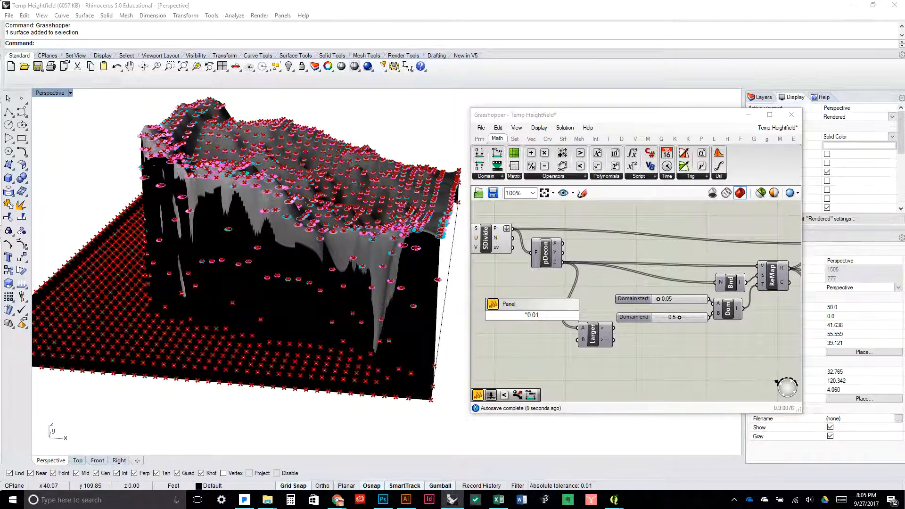
{"action": "left_click", "coordinate": [551, 281]}
{"action": "double_click", "coordinate": [513, 329]}
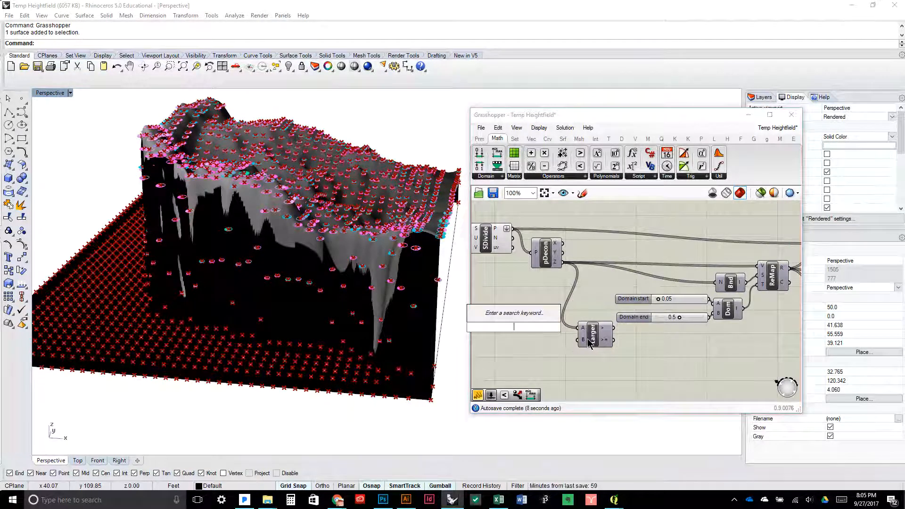
{"action": "type", "text": "\"0.1"}
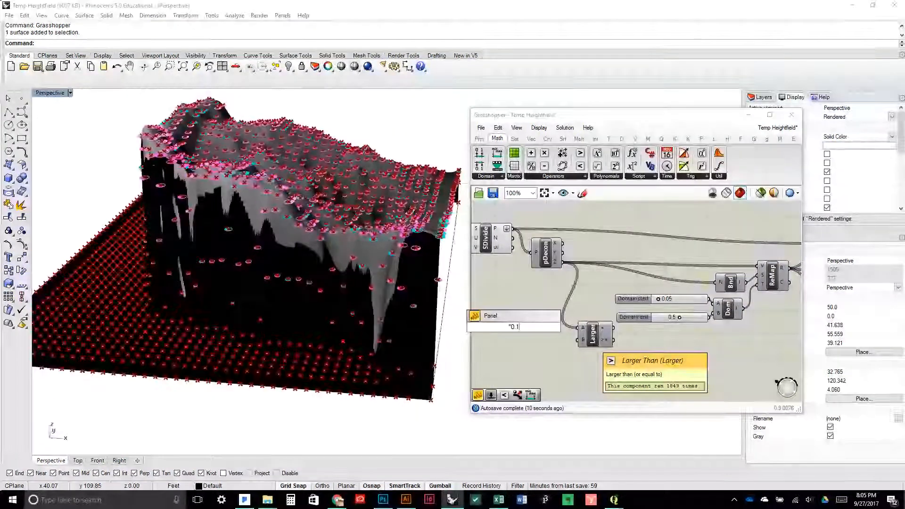
{"action": "key", "text": "Return"}
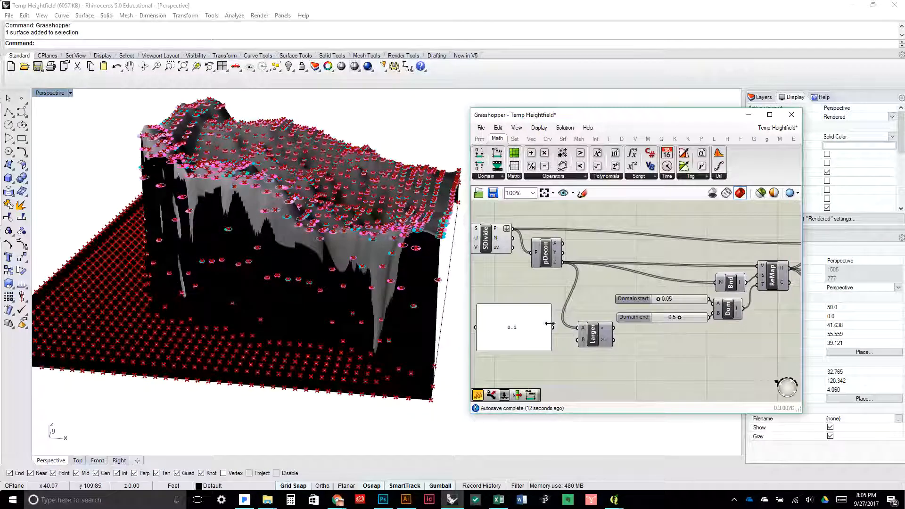
{"action": "left_click_drag", "start_coordinate": [557, 330], "coordinate": [580, 340]}
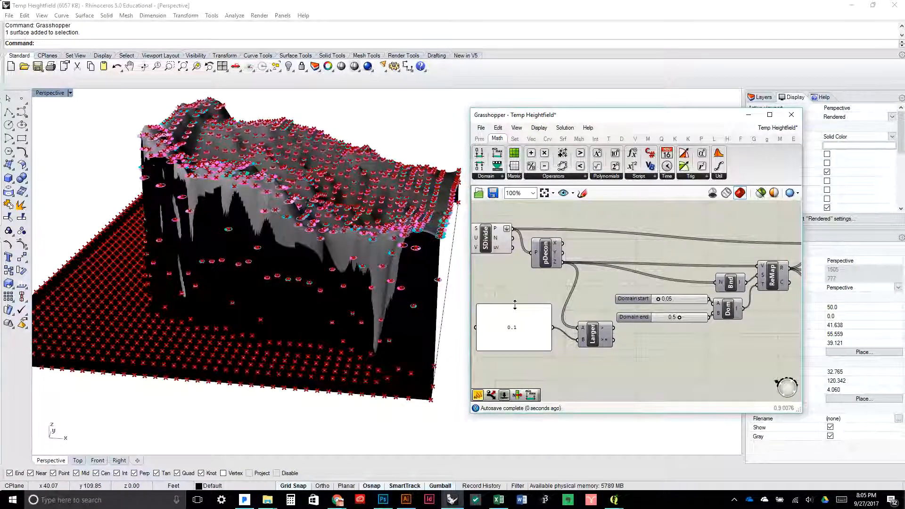
{"action": "left_click_drag", "start_coordinate": [515, 305], "coordinate": [510, 328]}
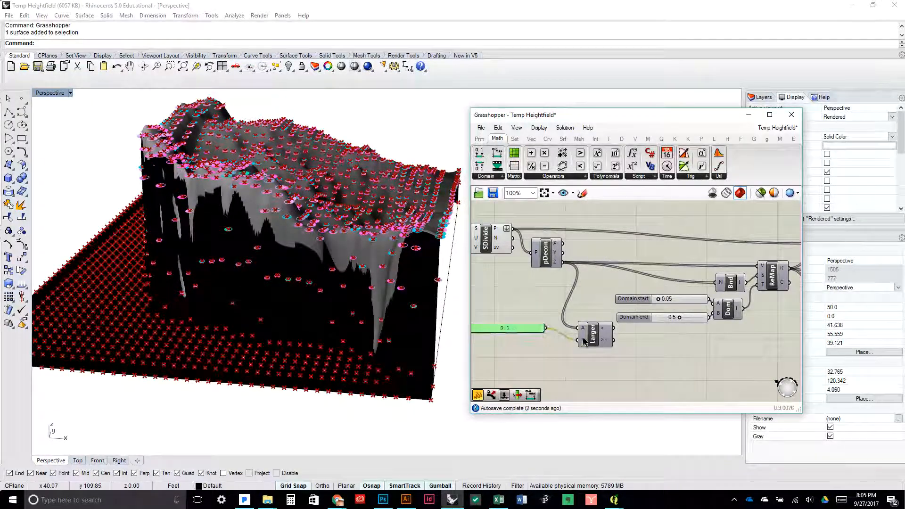
{"action": "left_click_drag", "start_coordinate": [584, 341], "coordinate": [572, 328]}
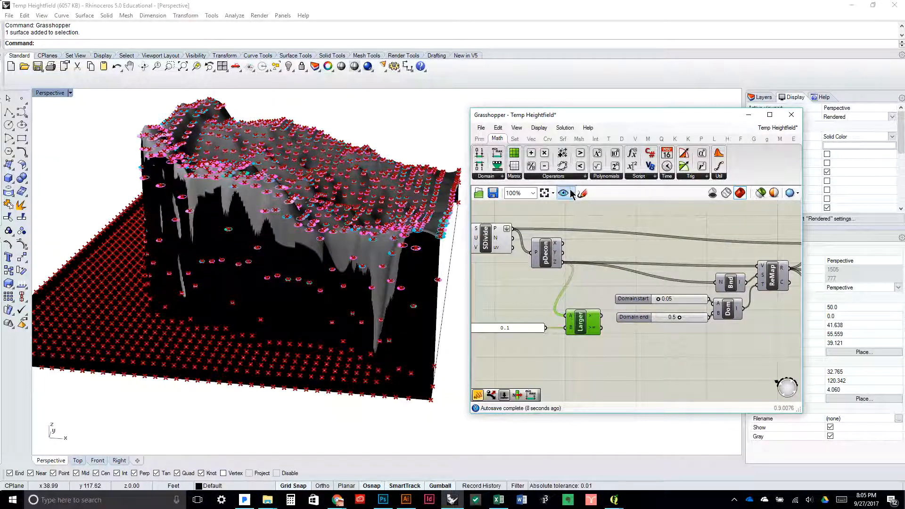
Step: Add a Dispatch that splits the Divide Surface points by Larger Than's >= output, and turn off its preview
{"action": "left_click", "coordinate": [515, 139]}
{"action": "left_click", "coordinate": [534, 176]}
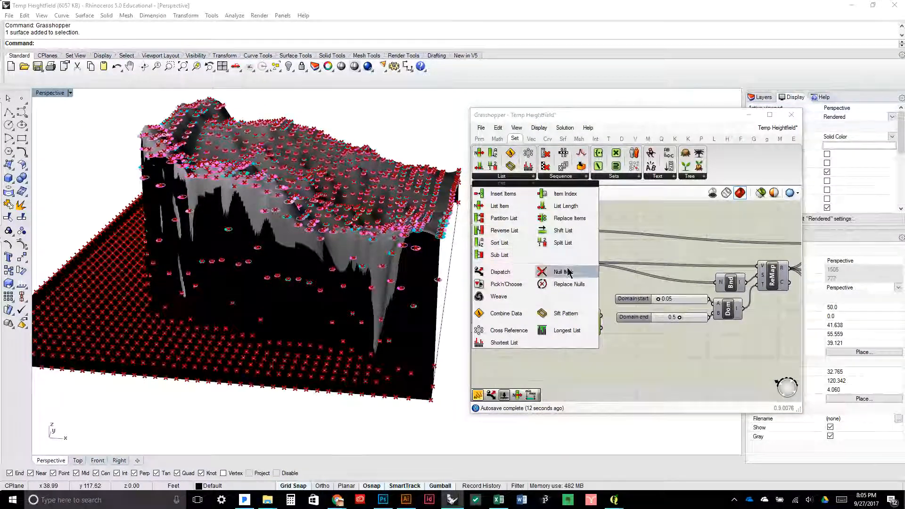
{"action": "left_click_drag", "start_coordinate": [500, 272], "coordinate": [630, 244]}
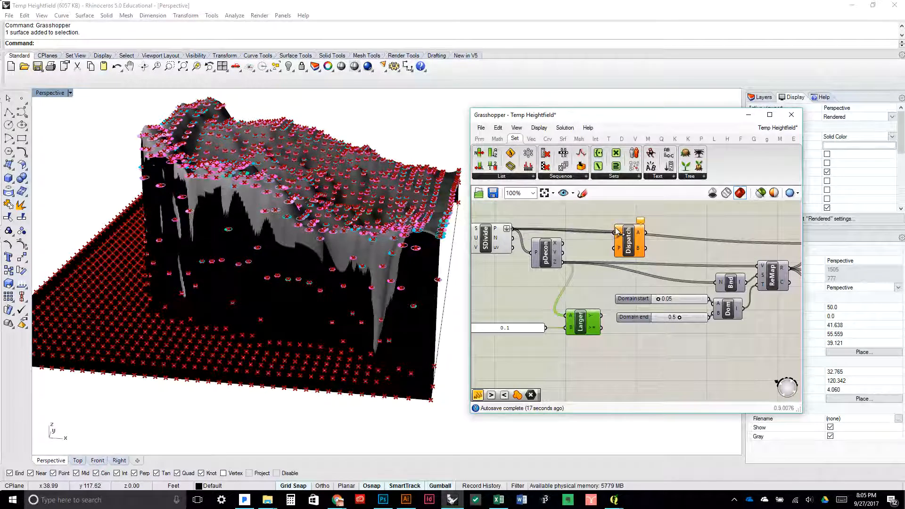
{"action": "left_click_drag", "start_coordinate": [617, 231], "coordinate": [617, 232]}
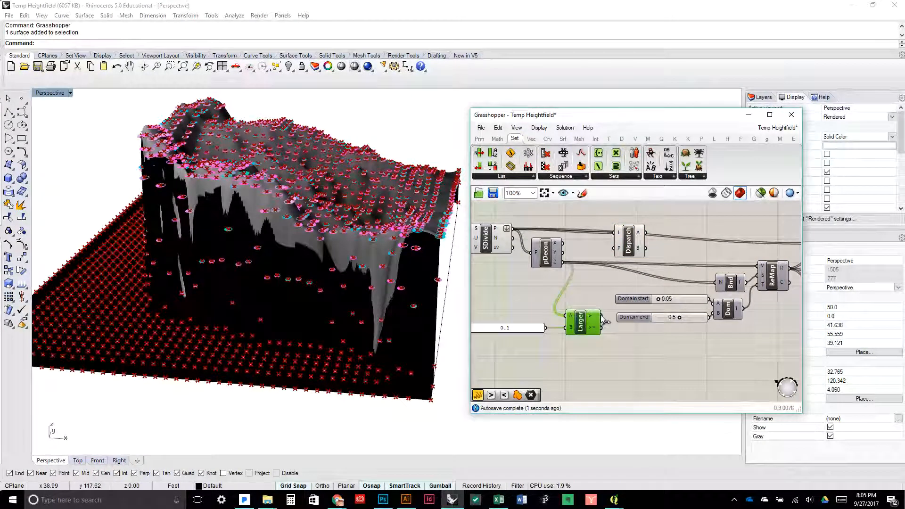
{"action": "mouse_move", "coordinate": [648, 250]}
{"action": "left_mouse_down"}
{"action": "mouse_move", "coordinate": [594, 251]}
{"action": "mouse_move", "coordinate": [586, 237]}
{"action": "mouse_move", "coordinate": [587, 229]}
{"action": "mouse_move", "coordinate": [644, 236]}
{"action": "left_mouse_up"}
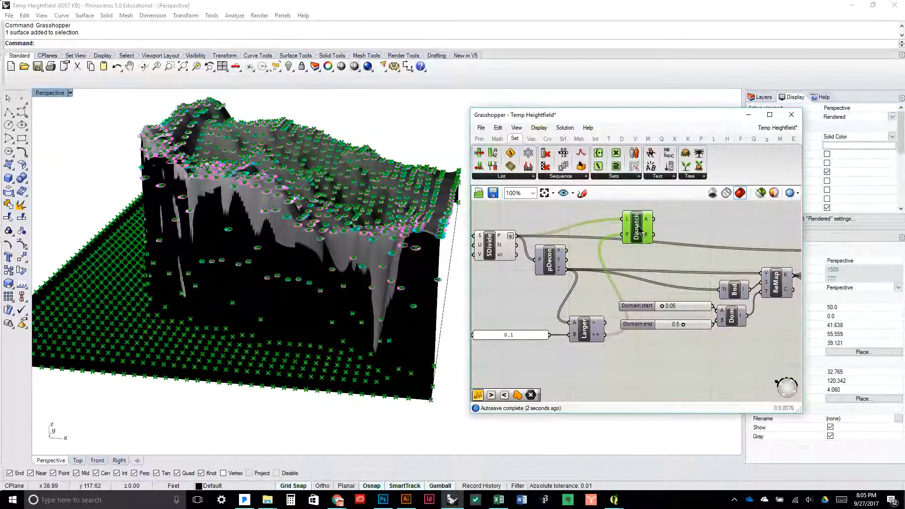
{"action": "right_click", "coordinate": [640, 230]}
{"action": "left_click", "coordinate": [658, 243]}
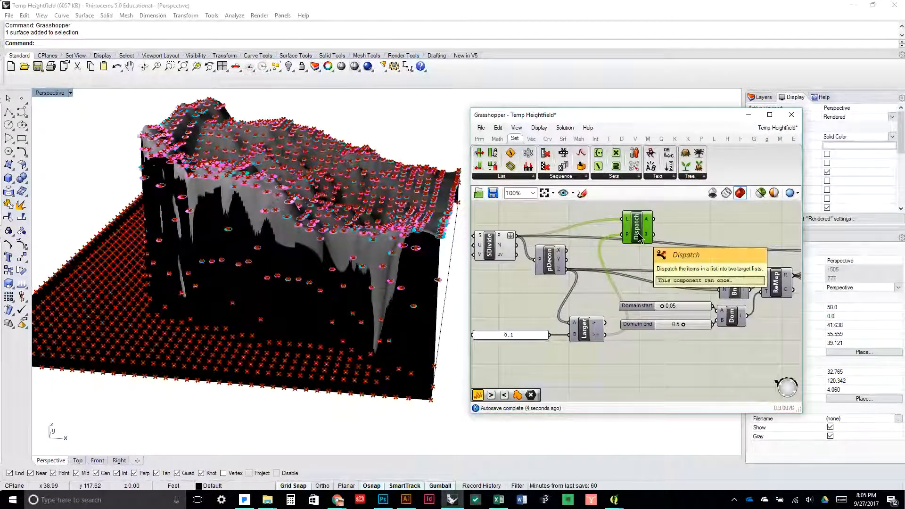
Step: Duplicate the Dispatch component below the original and feed Deconstruct Point's Z output into the copy's list input
{"action": "key", "text": "ctrl+c"}
{"action": "key", "text": "ctrl+v"}
{"action": "left_click", "coordinate": [645, 279]}
{"action": "left_click_drag", "start_coordinate": [640, 232], "coordinate": [635, 263]}
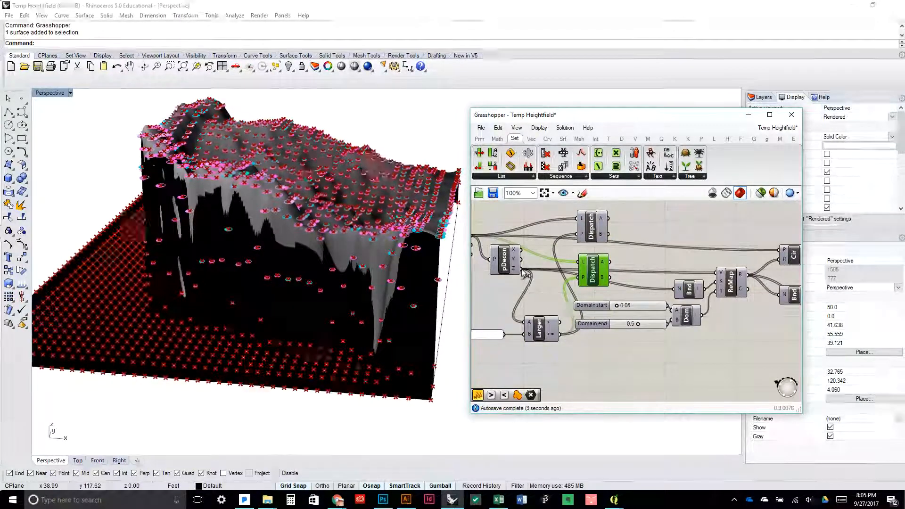
{"action": "left_click_drag", "start_coordinate": [578, 266], "coordinate": [579, 263]}
{"action": "left_click_drag", "start_coordinate": [633, 272], "coordinate": [601, 273]}
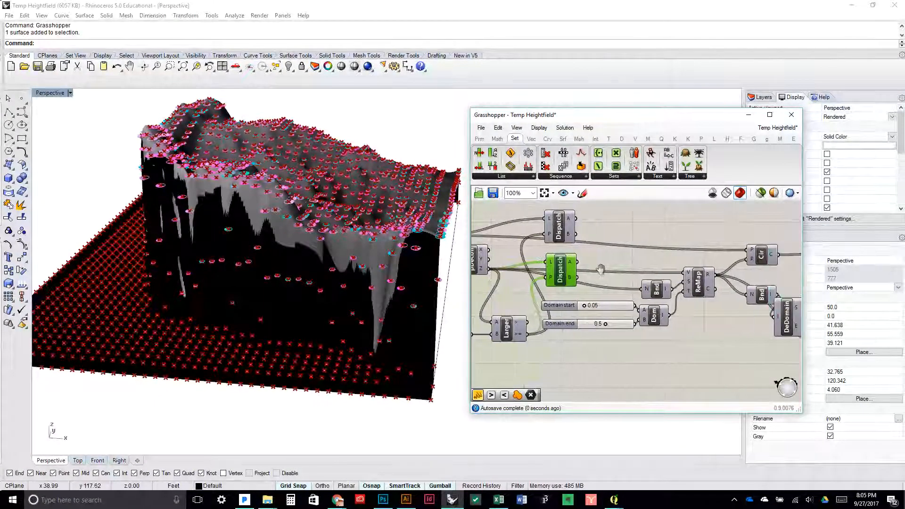
Step: Connect the upper Dispatch's A output to the Circle component's plane input, replacing the direct point connection
{"action": "left_click", "coordinate": [614, 238]}
{"action": "left_click_drag", "start_coordinate": [638, 230], "coordinate": [616, 233]}
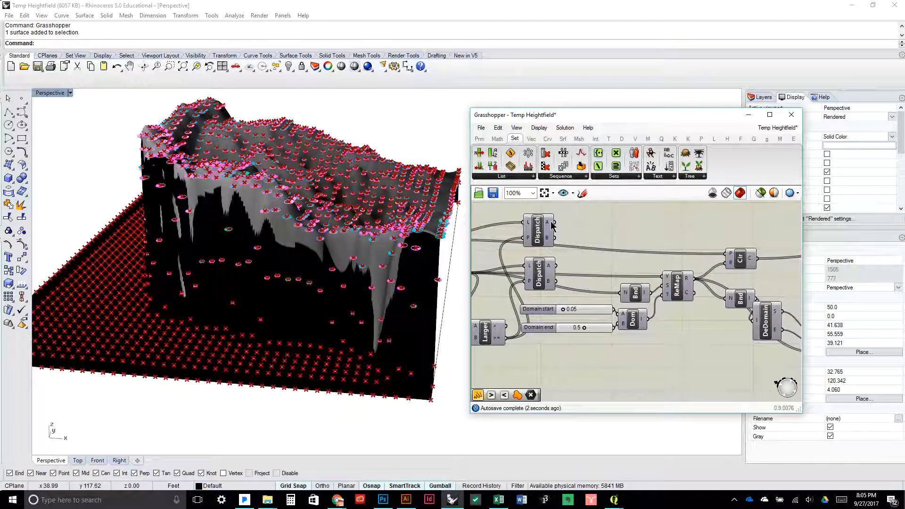
{"action": "left_click_drag", "start_coordinate": [690, 252], "coordinate": [726, 254]}
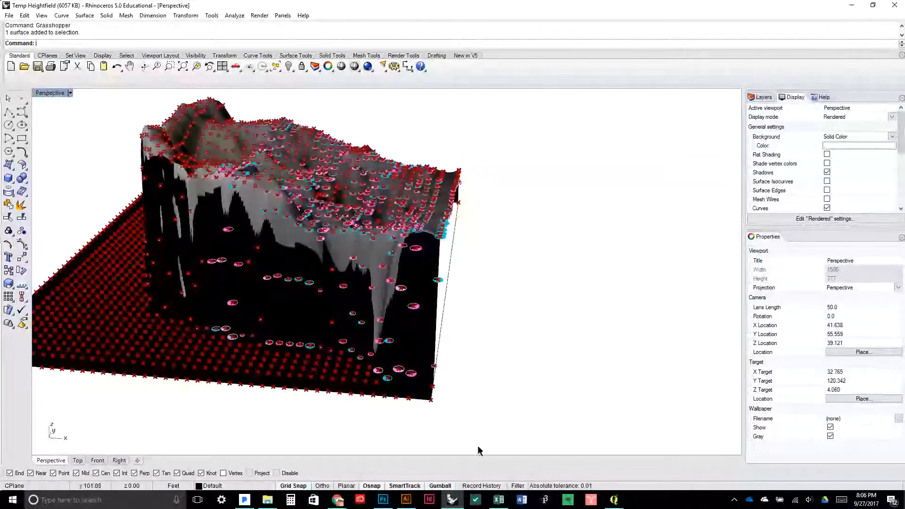
Step: Reopen Grasshopper and return to the outputs of the lower Dispatch component
{"action": "type", "text": "Grasshopper"}
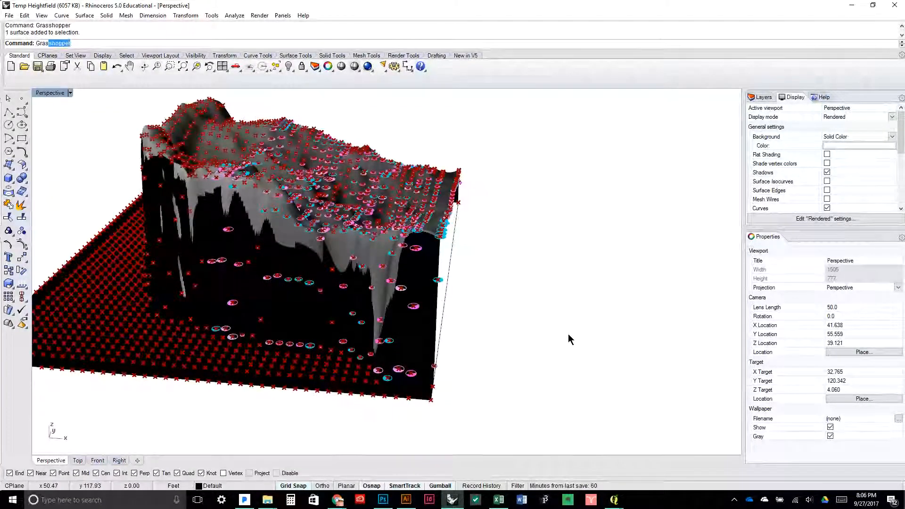
{"action": "key", "text": "Return"}
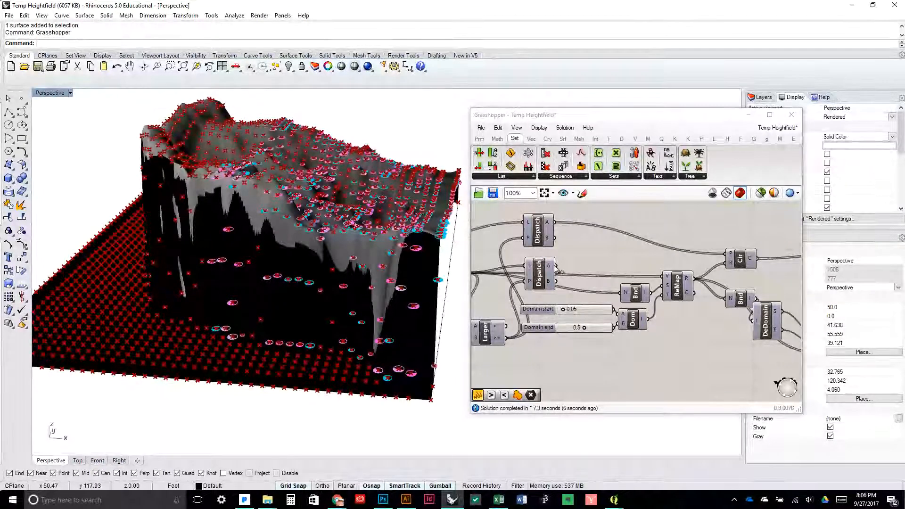
{"action": "middle_click", "coordinate": [596, 262]}
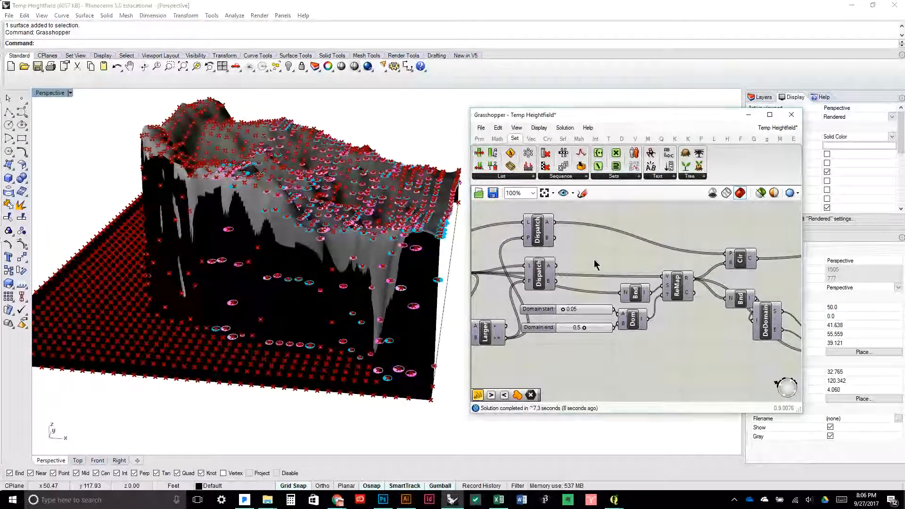
Step: Feed the lower Dispatch's A output into the Bounds component's numbers input and ReMap's value input, replacing the existing connections
{"action": "left_click", "coordinate": [597, 290]}
{"action": "left_click_drag", "start_coordinate": [556, 266], "coordinate": [619, 292]}
{"action": "left_click_drag", "start_coordinate": [557, 267], "coordinate": [669, 282]}
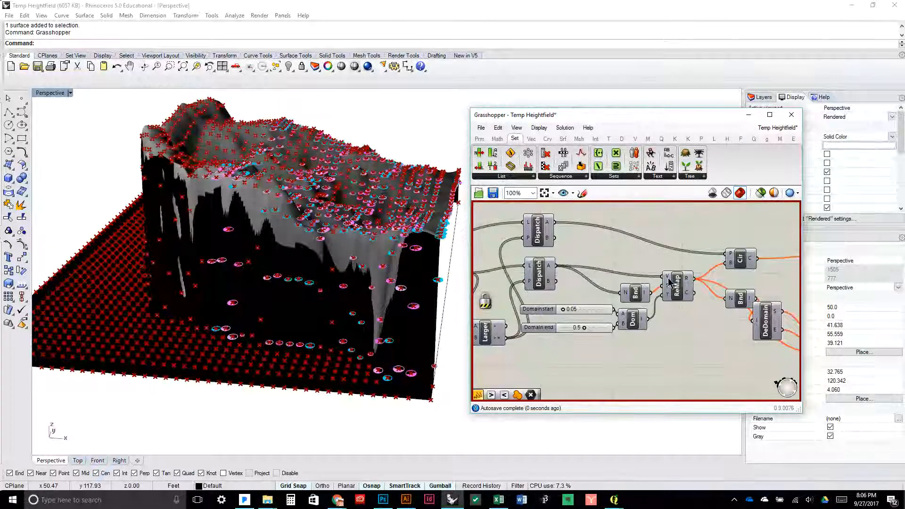
{"action": "left_click", "coordinate": [544, 278]}
{"action": "left_click", "coordinate": [579, 269]}
{"action": "middle_click", "coordinate": [599, 253]}
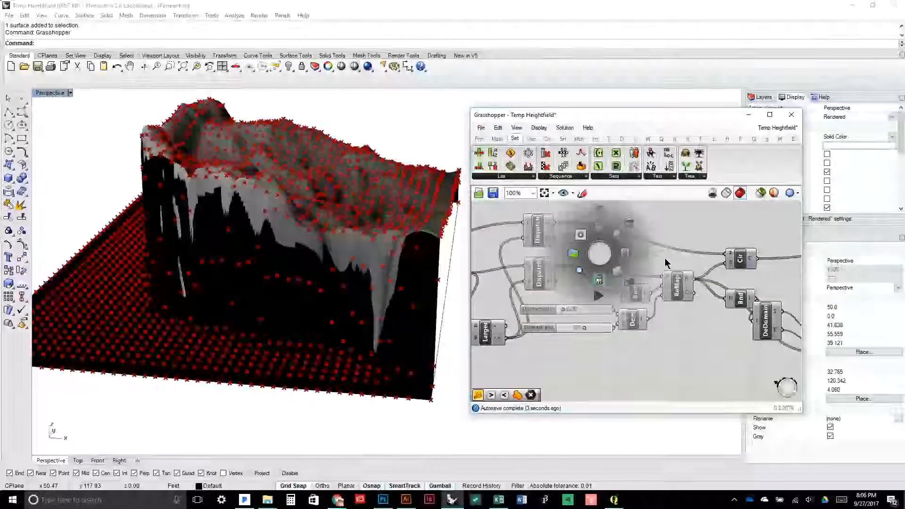
Step: Turn off the Divide Surface component's preview
{"action": "left_click_drag", "start_coordinate": [599, 267], "coordinate": [703, 267]}
{"action": "left_click", "coordinate": [486, 244]}
{"action": "right_click", "coordinate": [486, 244]}
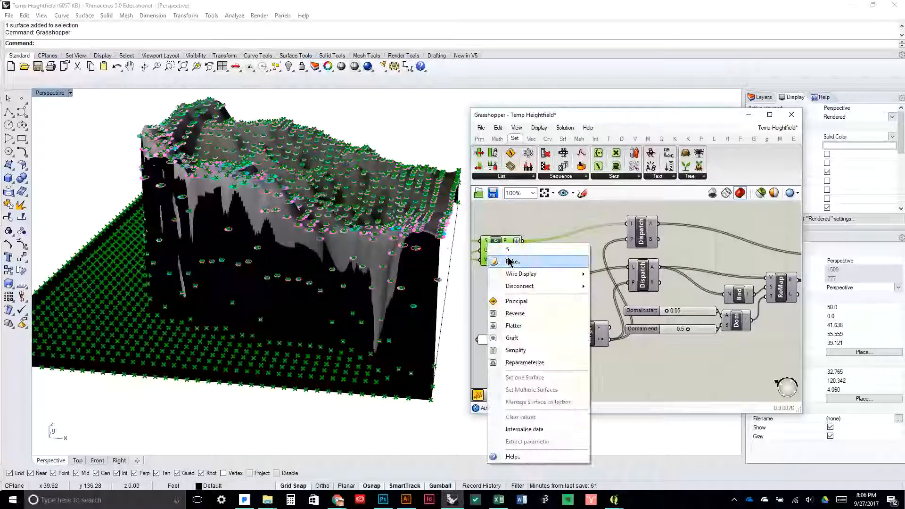
{"action": "left_click", "coordinate": [530, 228]}
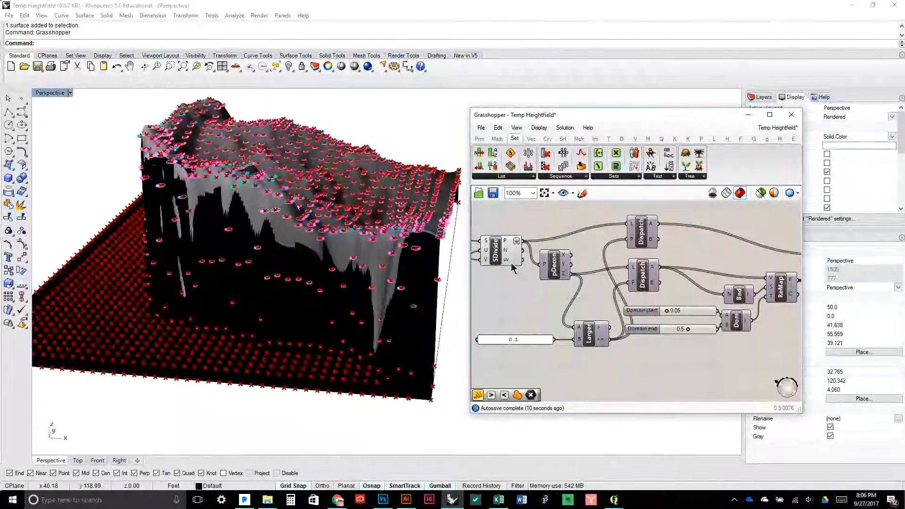
{"action": "right_click", "coordinate": [499, 253]}
{"action": "left_click", "coordinate": [537, 275]}
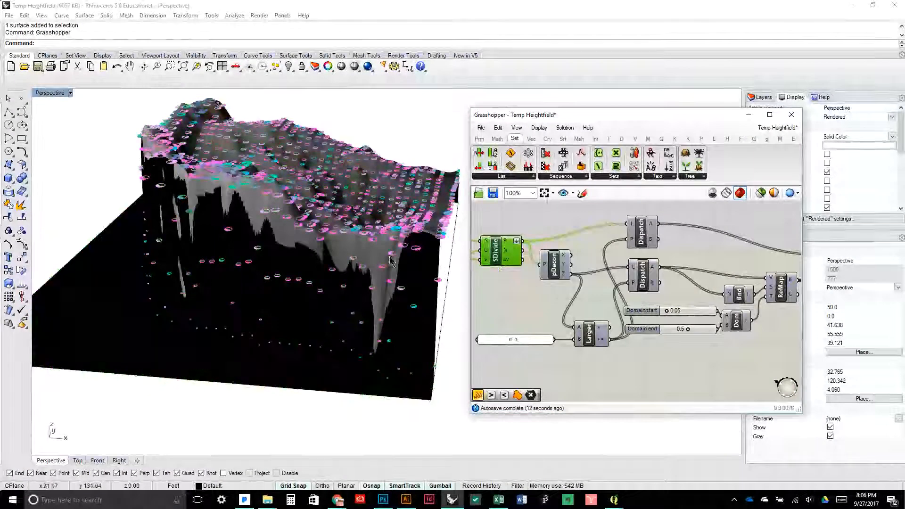
Step: Hide the temperature heightfield surface in the Rhino viewport
{"action": "left_click_drag", "start_coordinate": [337, 207], "coordinate": [335, 273]}
{"action": "left_click", "coordinate": [336, 272]}
{"action": "type", "text": "Hide"}
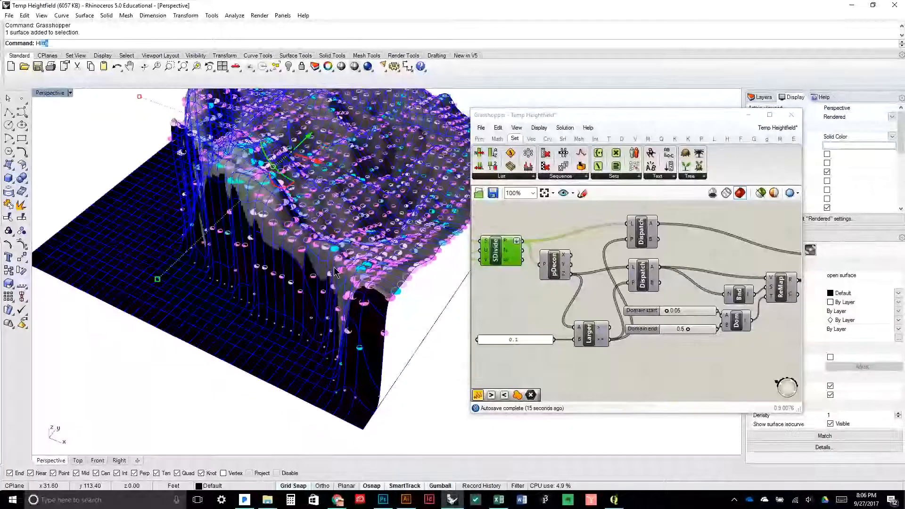
{"action": "key", "text": "Return"}
Step: Examine the filtered coloured circles from several angles and review the component chain from the surface to the Custom Preview
{"action": "left_click_drag", "start_coordinate": [333, 267], "coordinate": [356, 191]}
{"action": "left_click_drag", "start_coordinate": [702, 277], "coordinate": [573, 279]}
{"action": "scroll", "coordinate": [657, 262], "scroll_direction": "down", "scroll_amount": 2}
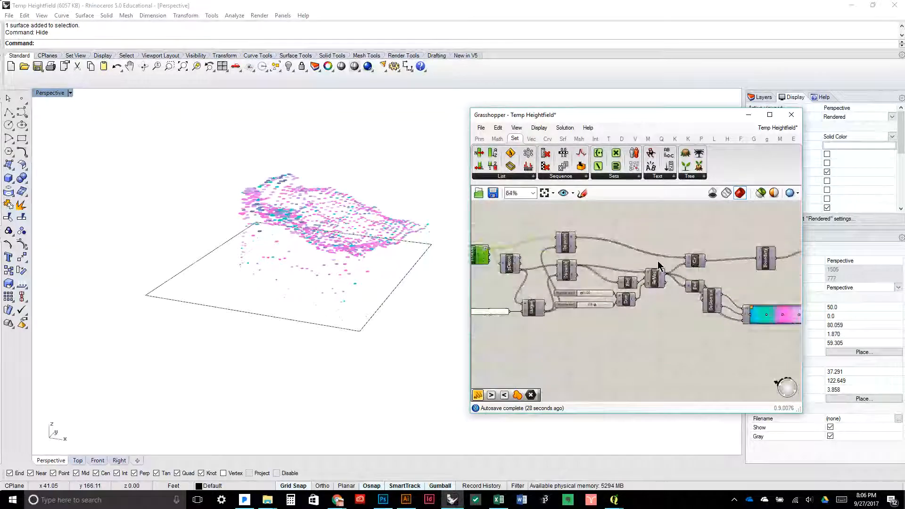
{"action": "left_click_drag", "start_coordinate": [658, 262], "coordinate": [568, 259]}
{"action": "left_click_drag", "start_coordinate": [324, 236], "coordinate": [317, 270]}
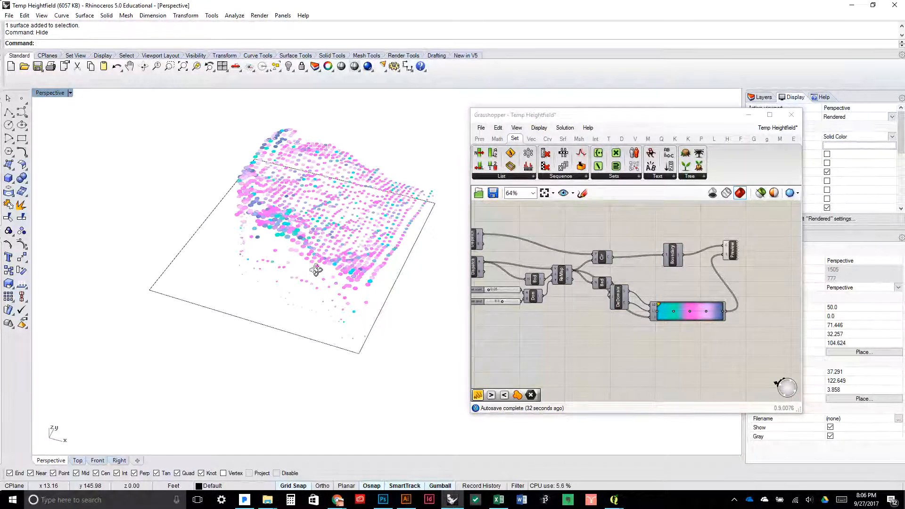
{"action": "left_click_drag", "start_coordinate": [318, 269], "coordinate": [335, 262]}
{"action": "left_click_drag", "start_coordinate": [580, 246], "coordinate": [704, 229]}
{"action": "left_click_drag", "start_coordinate": [516, 327], "coordinate": [593, 320]}
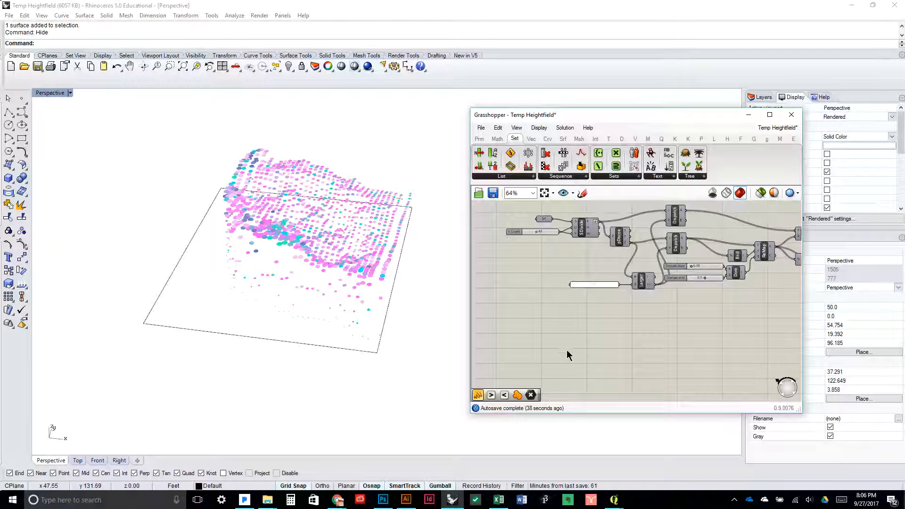
{"action": "left_click_drag", "start_coordinate": [735, 298], "coordinate": [641, 293]}
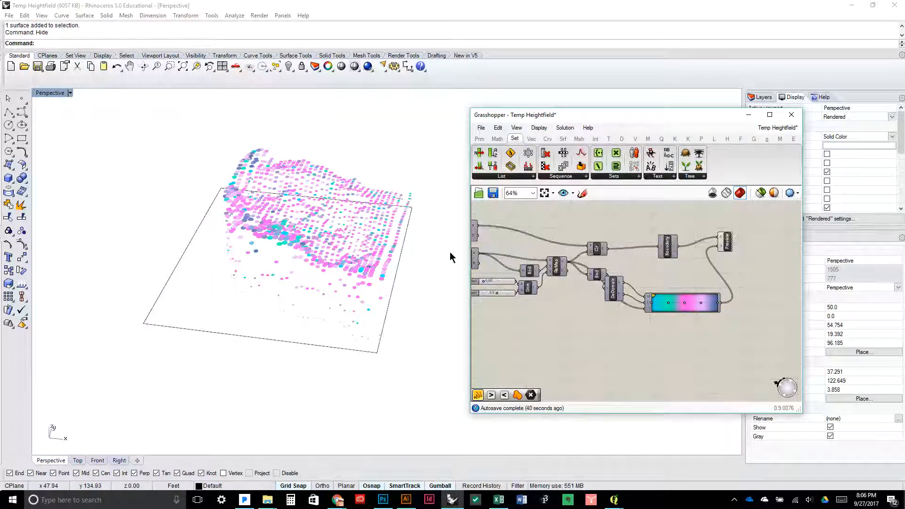
{"action": "left_click_drag", "start_coordinate": [483, 271], "coordinate": [644, 270]}
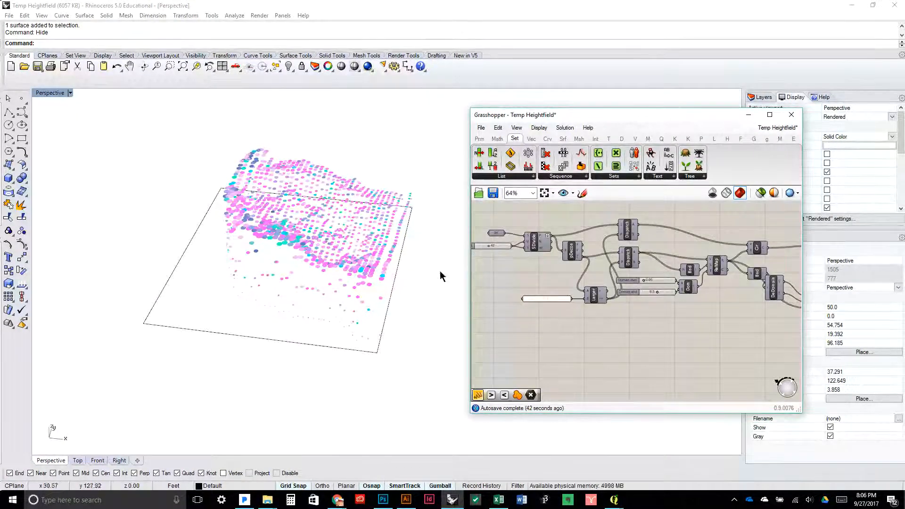
{"action": "left_click_drag", "start_coordinate": [441, 275], "coordinate": [273, 287]}
Step: Shift the Surface parameter farther from Divide Surface, add a Contour (ex) component below it, and feed the surface into its shape input
{"action": "scroll", "coordinate": [561, 279], "scroll_direction": "up", "scroll_amount": 3}
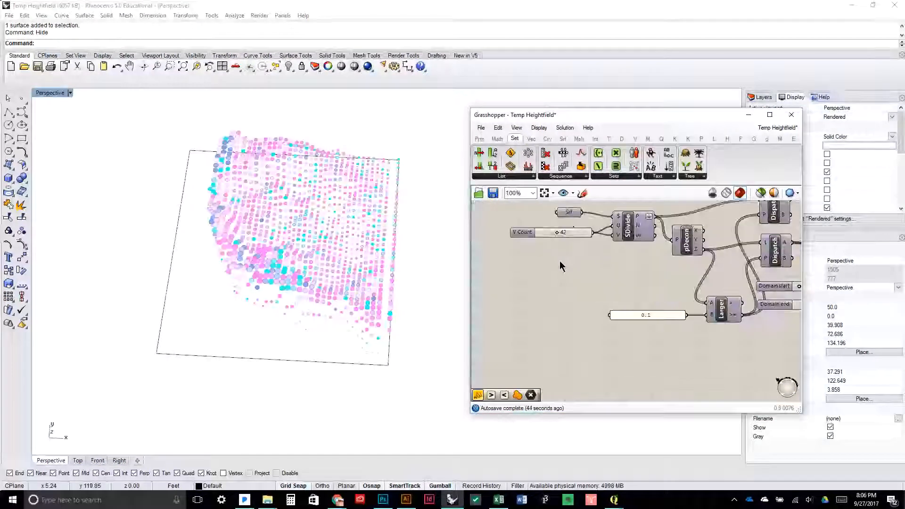
{"action": "left_click", "coordinate": [570, 213]}
{"action": "left_click", "coordinate": [523, 298]}
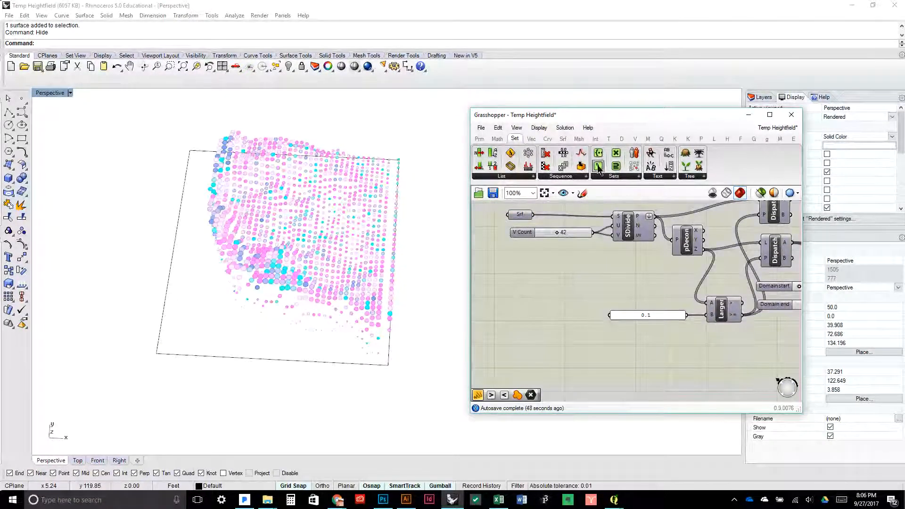
{"action": "left_click", "coordinate": [596, 139]}
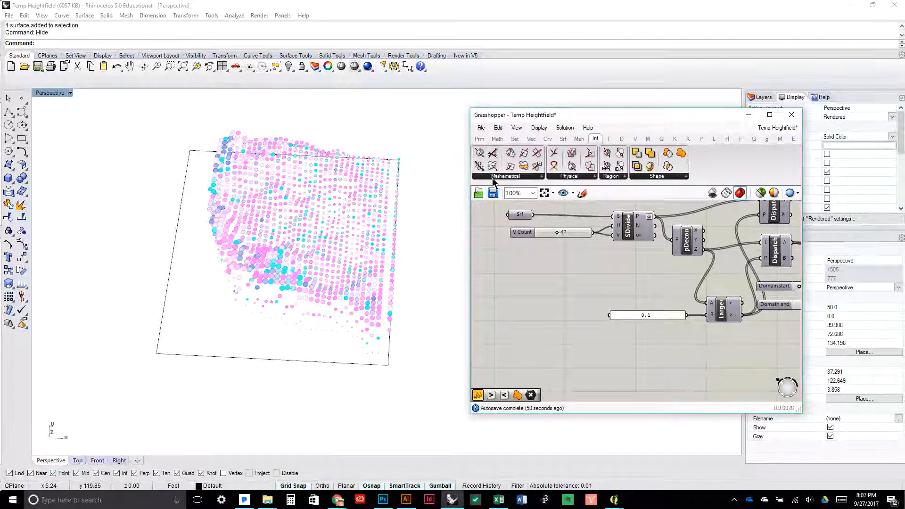
{"action": "left_click", "coordinate": [500, 176]}
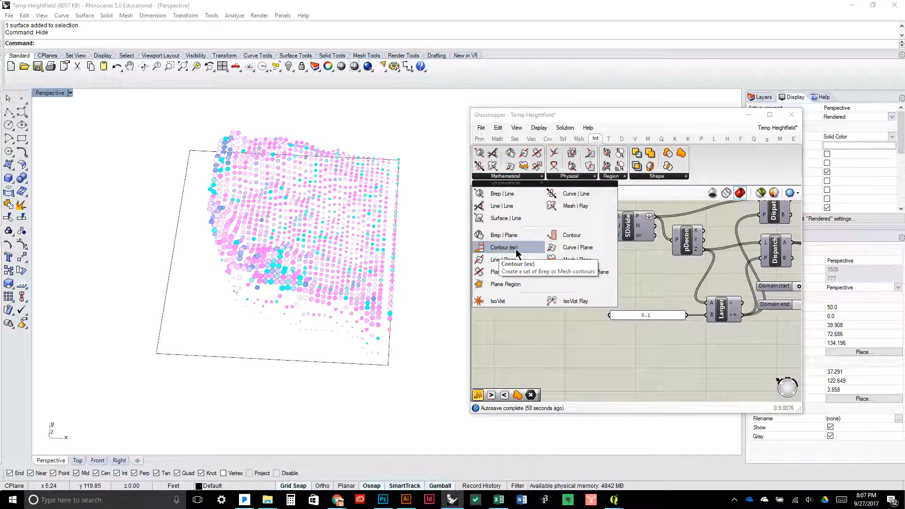
{"action": "left_click_drag", "start_coordinate": [517, 253], "coordinate": [580, 312]}
{"action": "left_click_drag", "start_coordinate": [533, 214], "coordinate": [559, 297]}
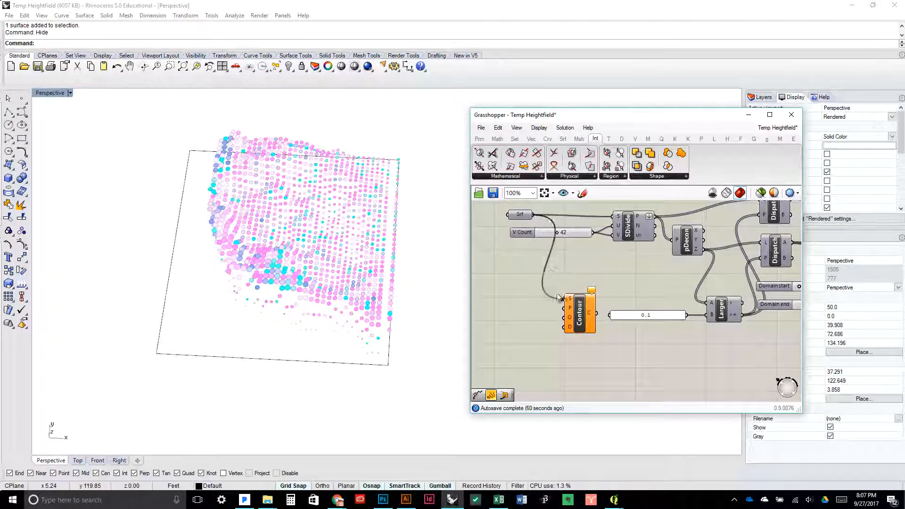
Step: Add a Construct Point component beside Contour and connect its point output to Contour's plane input
{"action": "scroll", "coordinate": [560, 298], "scroll_direction": "up", "scroll_amount": 3}
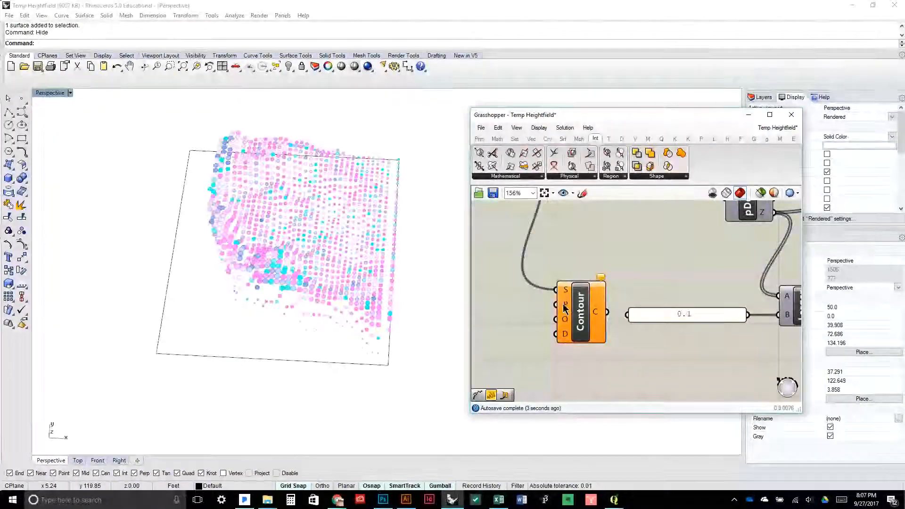
{"action": "left_click", "coordinate": [531, 139]}
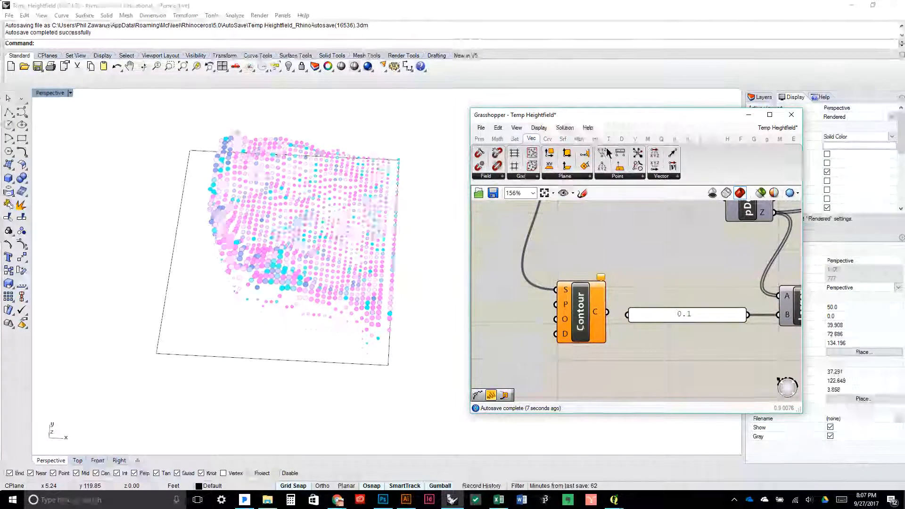
{"action": "left_click_drag", "start_coordinate": [603, 154], "coordinate": [513, 294]}
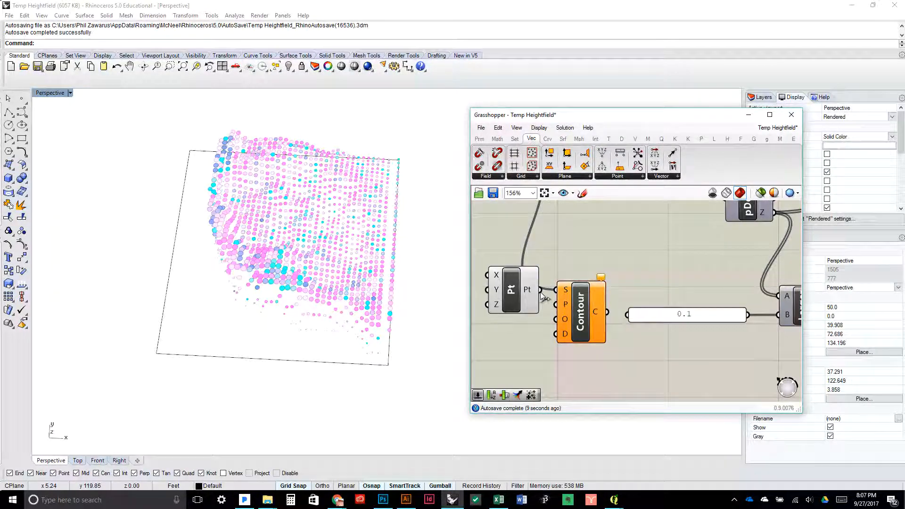
{"action": "left_click_drag", "start_coordinate": [576, 314], "coordinate": [585, 295]}
Step: Add a number slider with the value 7, connect it to Construct Point's Z input, and align it with that input
{"action": "left_click_drag", "start_coordinate": [529, 337], "coordinate": [663, 318]}
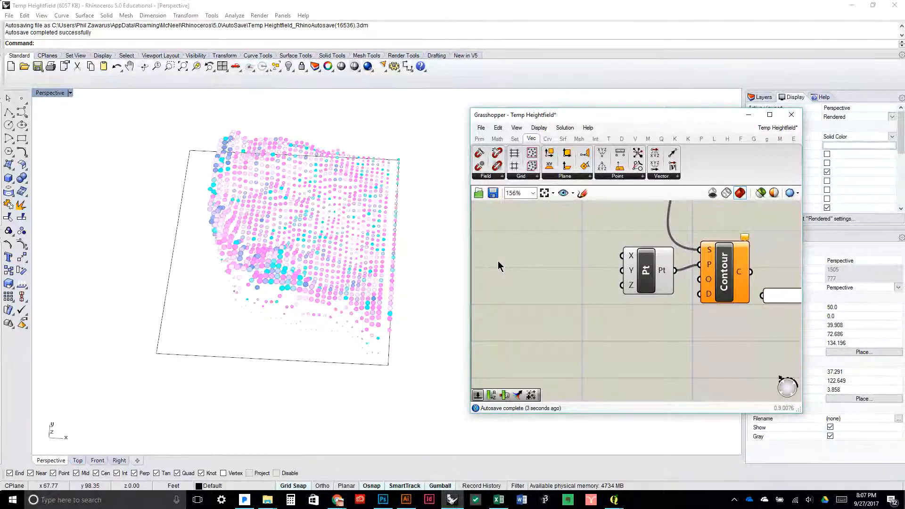
{"action": "double_click", "coordinate": [500, 247]}
{"action": "type", "text": "7"}
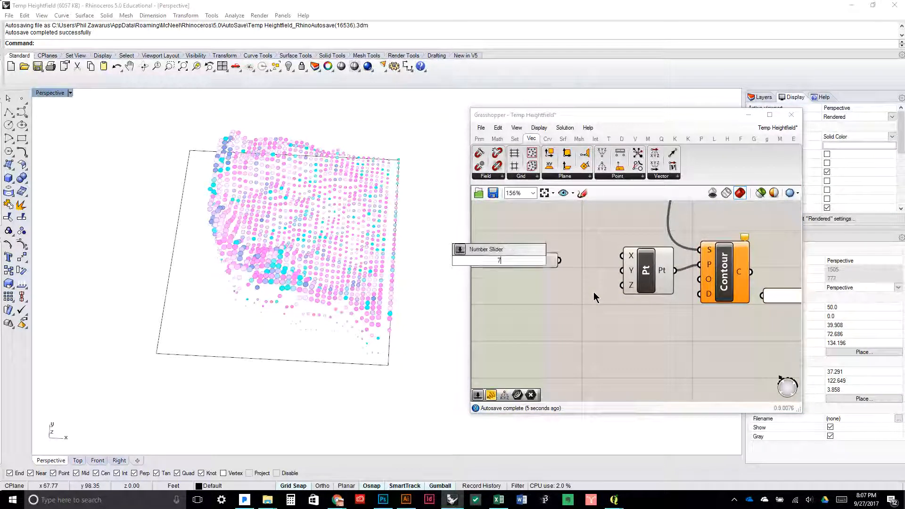
{"action": "key", "text": "Return"}
{"action": "left_click_drag", "start_coordinate": [561, 265], "coordinate": [626, 296]}
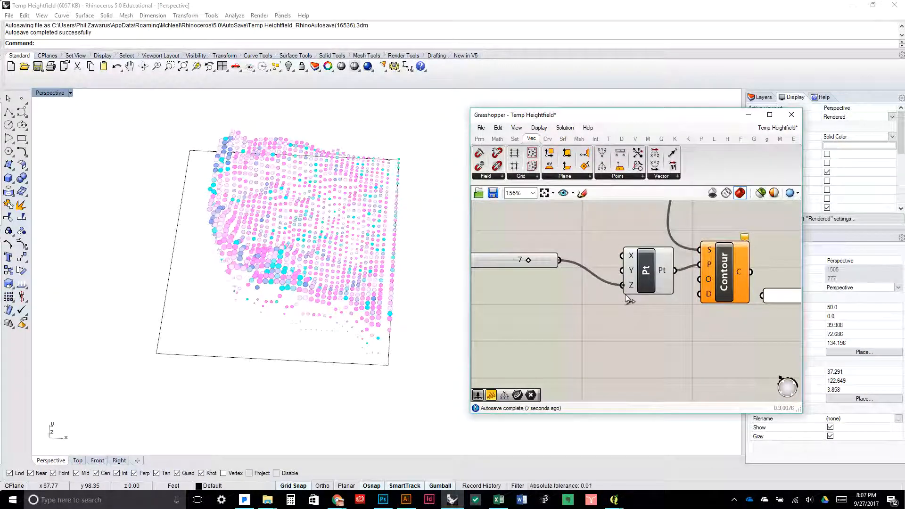
{"action": "left_click_drag", "start_coordinate": [556, 265], "coordinate": [561, 284]}
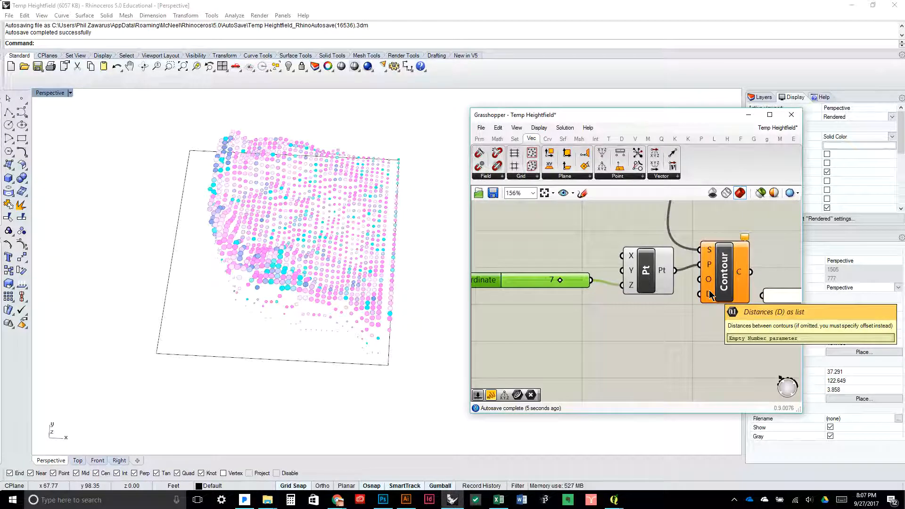
Step: Check Contour's plane, offsets and distances inputs, and also connect the Z coordinate slider to its Distances input
{"action": "left_click_drag", "start_coordinate": [709, 290], "coordinate": [625, 291]}
{"action": "left_click", "coordinate": [583, 341]}
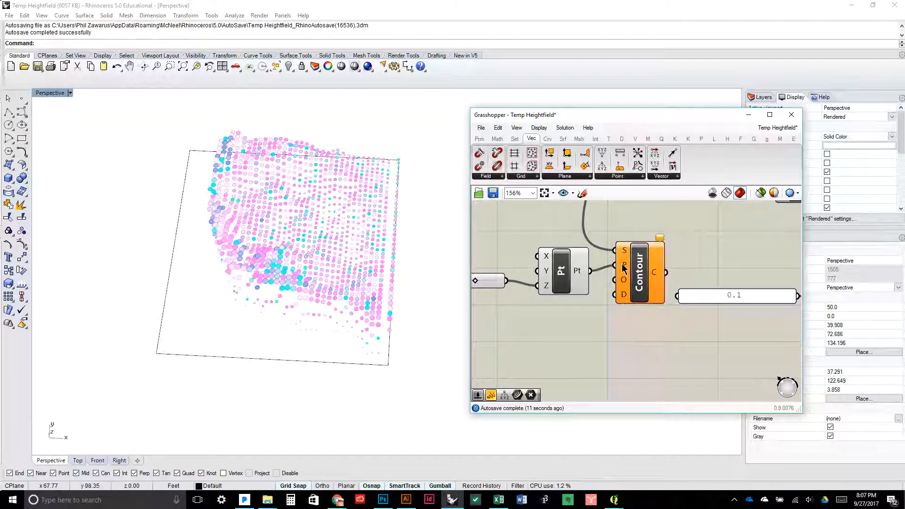
{"action": "mouse_move", "coordinate": [623, 267]}
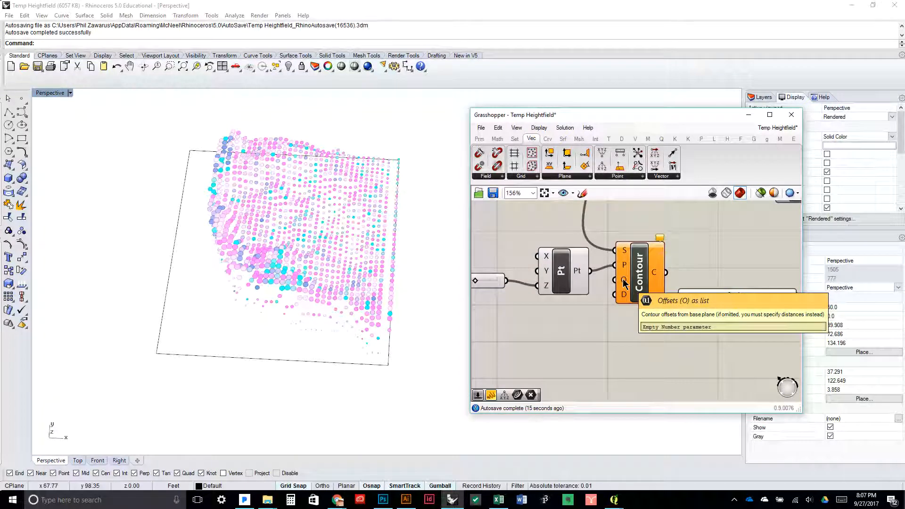
{"action": "left_click_drag", "start_coordinate": [623, 278], "coordinate": [684, 284]}
{"action": "mouse_move", "coordinate": [683, 277]}
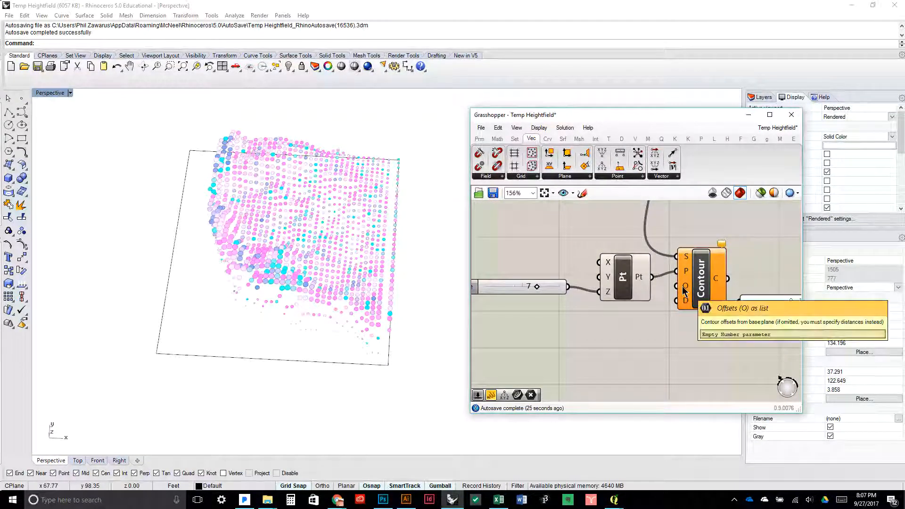
{"action": "mouse_move", "coordinate": [719, 245]}
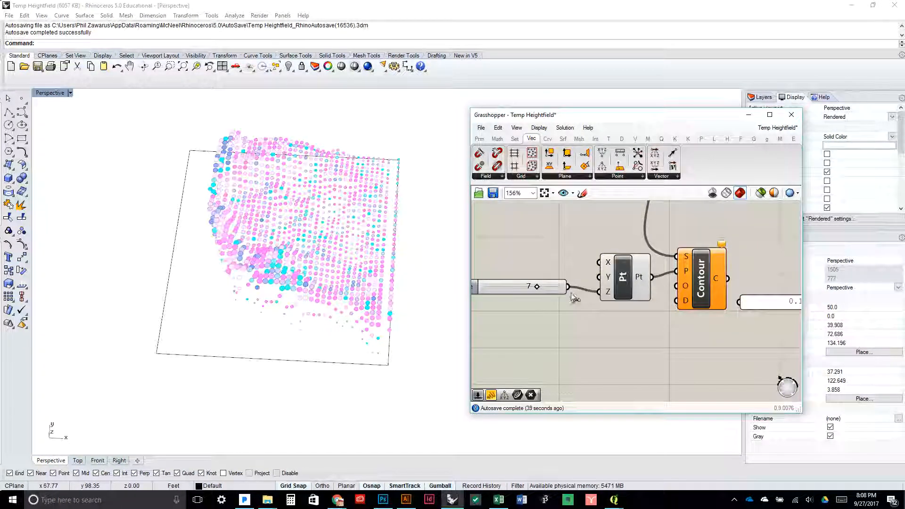
{"action": "left_click_drag", "start_coordinate": [671, 302], "coordinate": [671, 304]}
Step: Move the Z coordinate slider lower and the Construct Point component higher to separate their wires, and inspect the contour curve
{"action": "left_click_drag", "start_coordinate": [397, 318], "coordinate": [390, 281]}
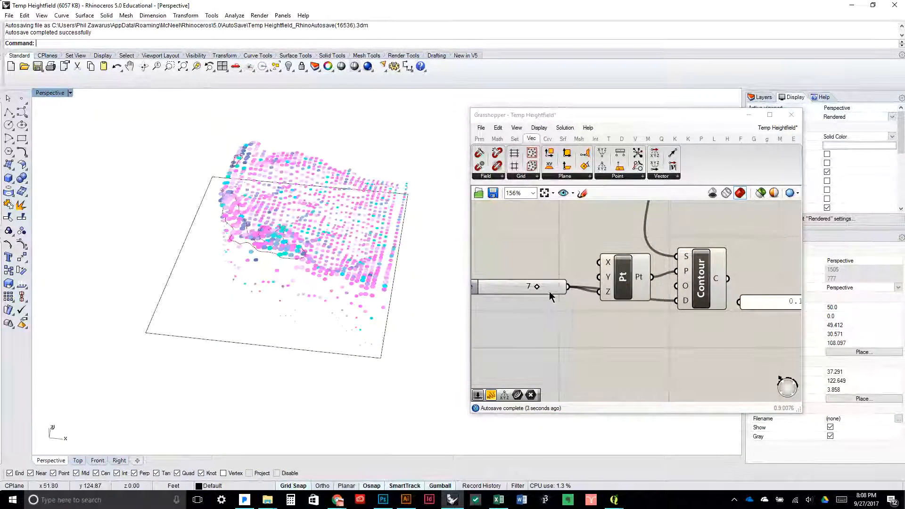
{"action": "left_click_drag", "start_coordinate": [549, 292], "coordinate": [546, 314]}
{"action": "left_click_drag", "start_coordinate": [619, 284], "coordinate": [613, 261]}
{"action": "left_click_drag", "start_coordinate": [297, 207], "coordinate": [298, 243]}
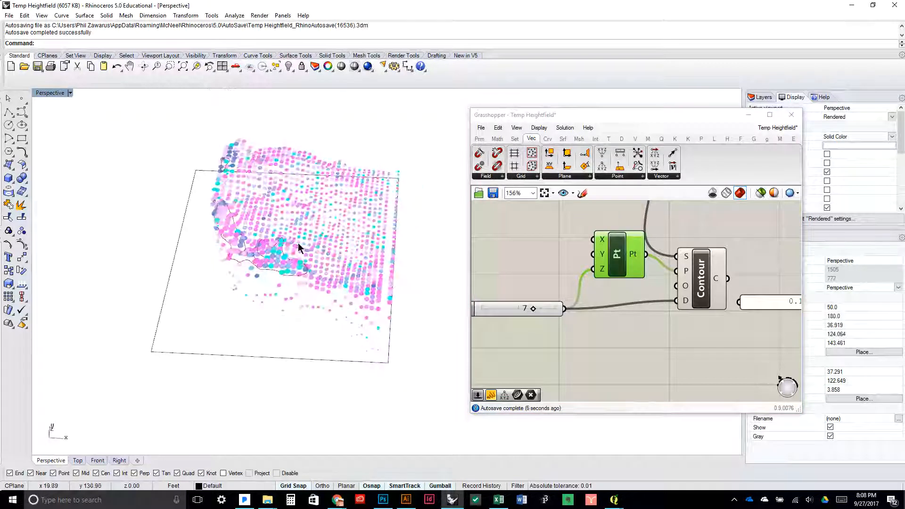
Step: Turn off the Custom Preview component's display of the coloured circles and view the contour curves from the side
{"action": "left_click", "coordinate": [708, 280]}
{"action": "scroll", "coordinate": [672, 226], "scroll_direction": "down", "scroll_amount": 5}
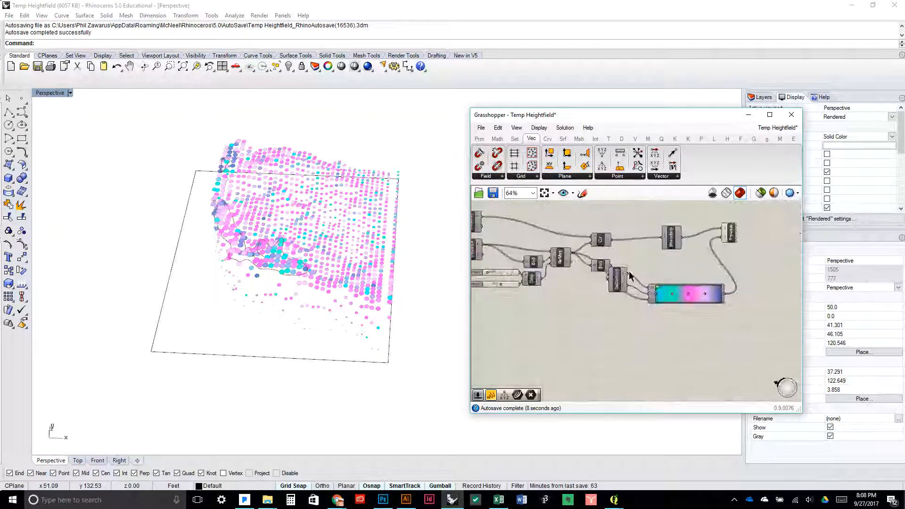
{"action": "left_click", "coordinate": [685, 236]}
{"action": "right_click", "coordinate": [685, 236]}
{"action": "left_click", "coordinate": [711, 250]}
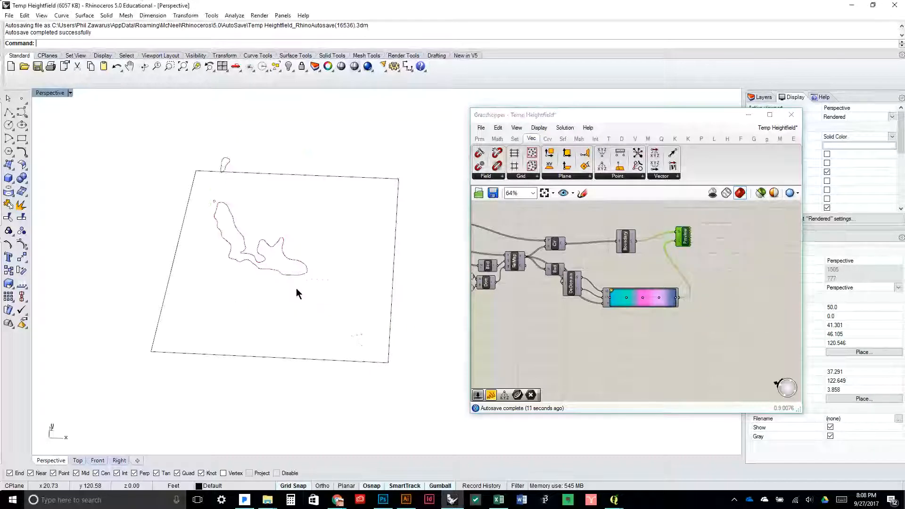
{"action": "left_click_drag", "start_coordinate": [297, 293], "coordinate": [314, 207]}
Step: Turn on the Surface parameter's preview and inspect the contour curves against the heightfield from the side
{"action": "left_click_drag", "start_coordinate": [517, 283], "coordinate": [780, 323]}
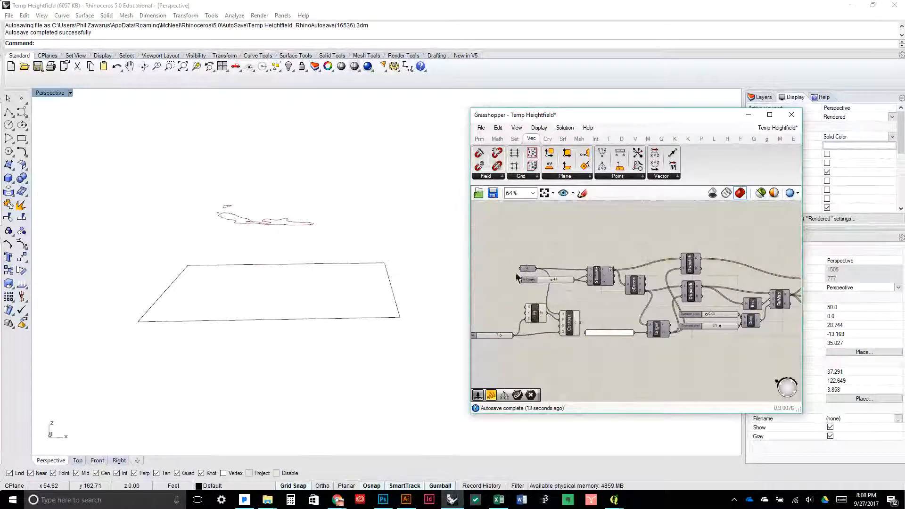
{"action": "scroll", "coordinate": [518, 273], "scroll_direction": "up", "scroll_amount": 2}
{"action": "right_click", "coordinate": [536, 273]}
{"action": "left_click", "coordinate": [572, 286]}
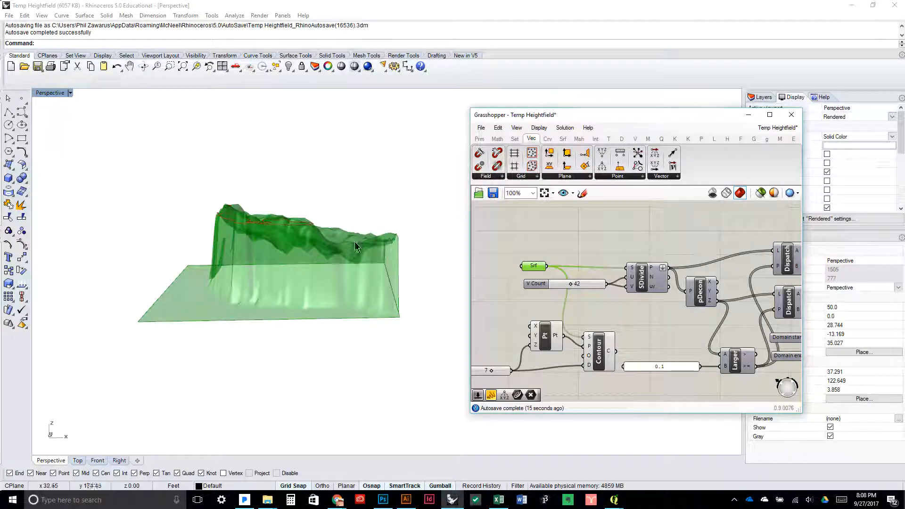
{"action": "left_click_drag", "start_coordinate": [378, 224], "coordinate": [273, 206]}
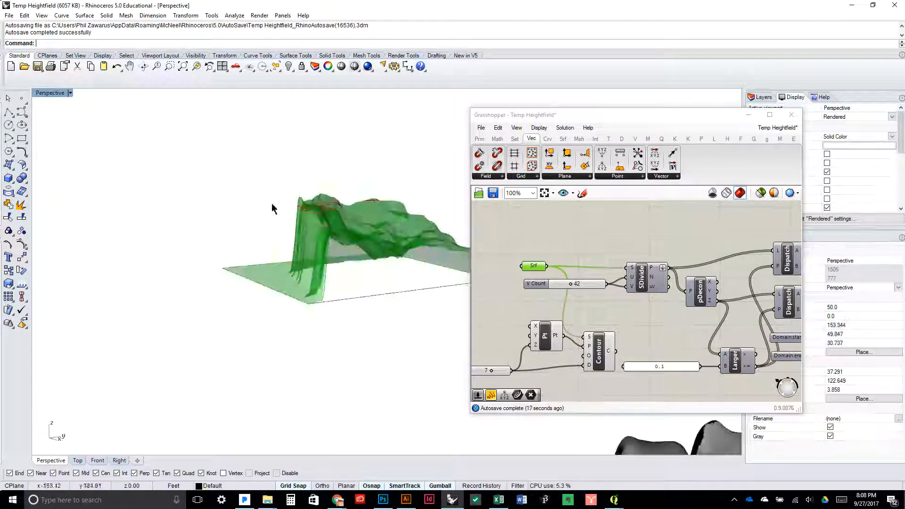
{"action": "left_click", "coordinate": [555, 309]}
{"action": "left_click_drag", "start_coordinate": [553, 311], "coordinate": [615, 296]}
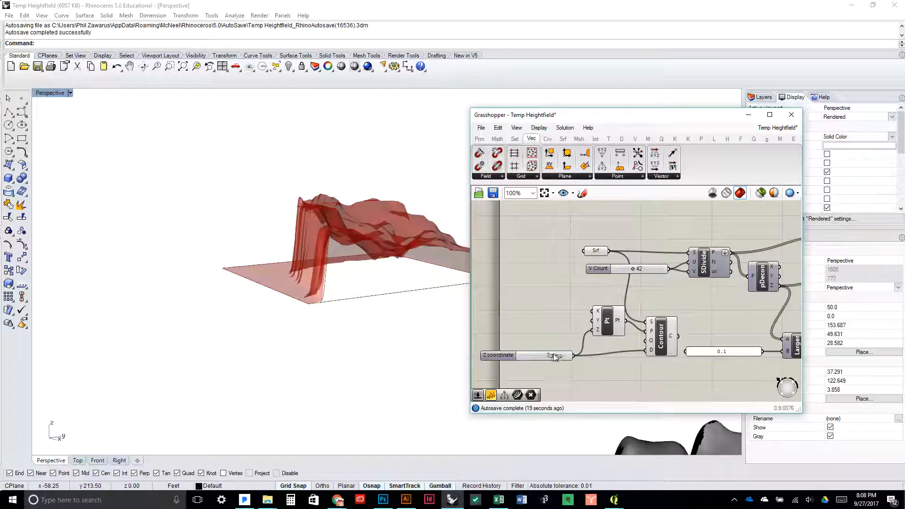
Step: Set the Z coordinate slider to 5 and view the contour curves on the heightfield from above
{"action": "mouse_move", "coordinate": [550, 356]}
{"action": "left_mouse_down"}
{"action": "mouse_move", "coordinate": [522, 361]}
{"action": "mouse_move", "coordinate": [555, 363]}
{"action": "mouse_move", "coordinate": [516, 363]}
{"action": "mouse_move", "coordinate": [541, 361]}
{"action": "left_mouse_up"}
{"action": "left_click_drag", "start_coordinate": [304, 215], "coordinate": [378, 340]}
{"action": "left_click_drag", "start_coordinate": [348, 298], "coordinate": [365, 305]}
{"action": "left_click_drag", "start_coordinate": [544, 358], "coordinate": [541, 359]}
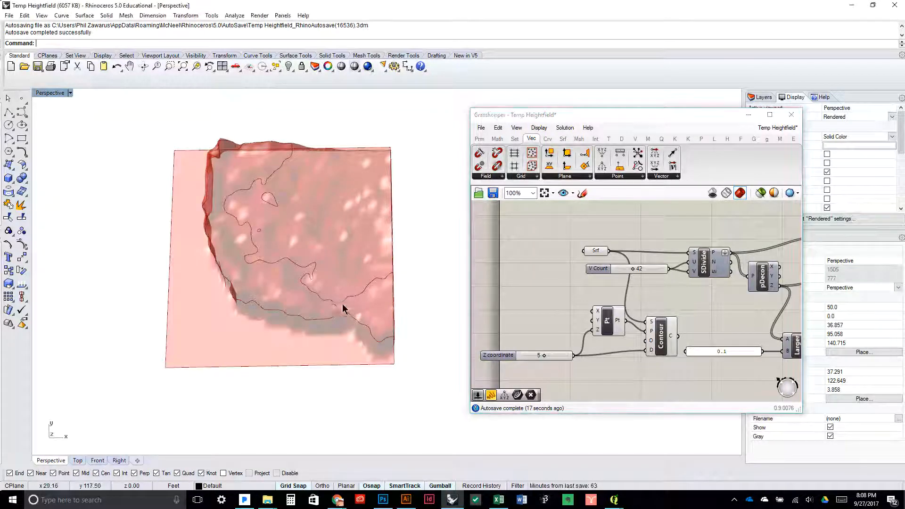
{"action": "left_click_drag", "start_coordinate": [349, 301], "coordinate": [282, 238]}
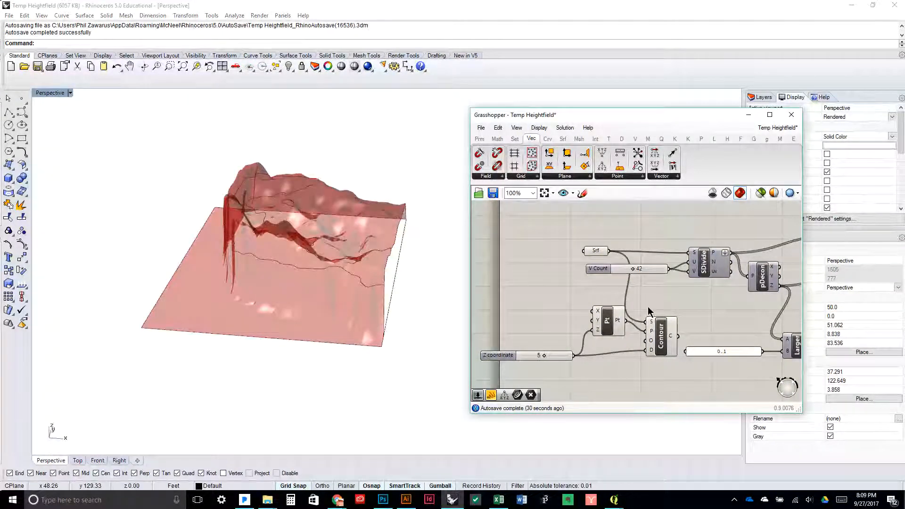
Step: Highlight the Construct Point component and inspect the single-value contour curves on the heightfield from above and at an angle
{"action": "left_click_drag", "start_coordinate": [647, 309], "coordinate": [608, 282]}
{"action": "left_click", "coordinate": [571, 298]}
{"action": "left_click_drag", "start_coordinate": [279, 233], "coordinate": [299, 284]}
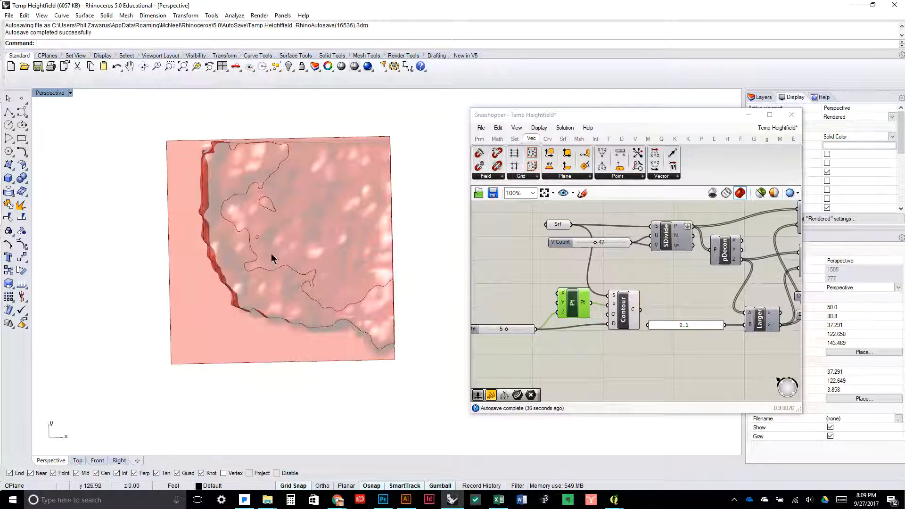
{"action": "left_click", "coordinate": [297, 174]}
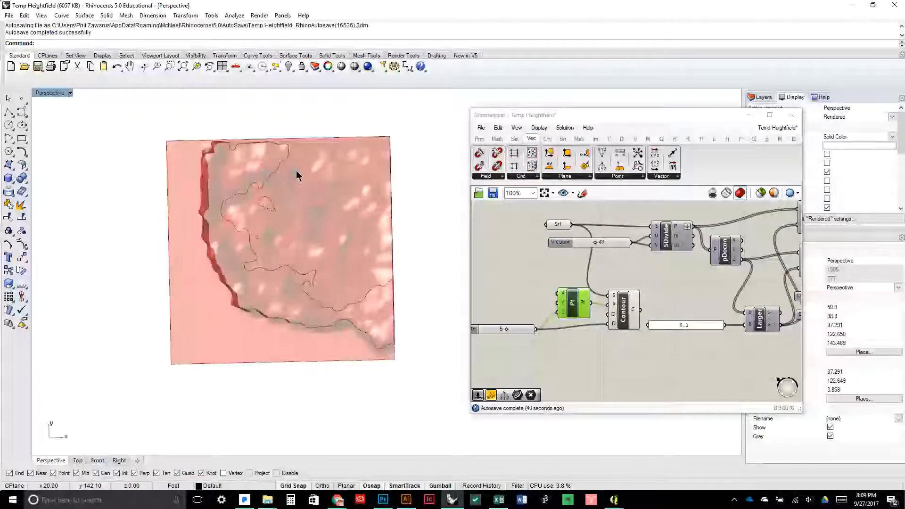
{"action": "left_click_drag", "start_coordinate": [308, 293], "coordinate": [319, 256]}
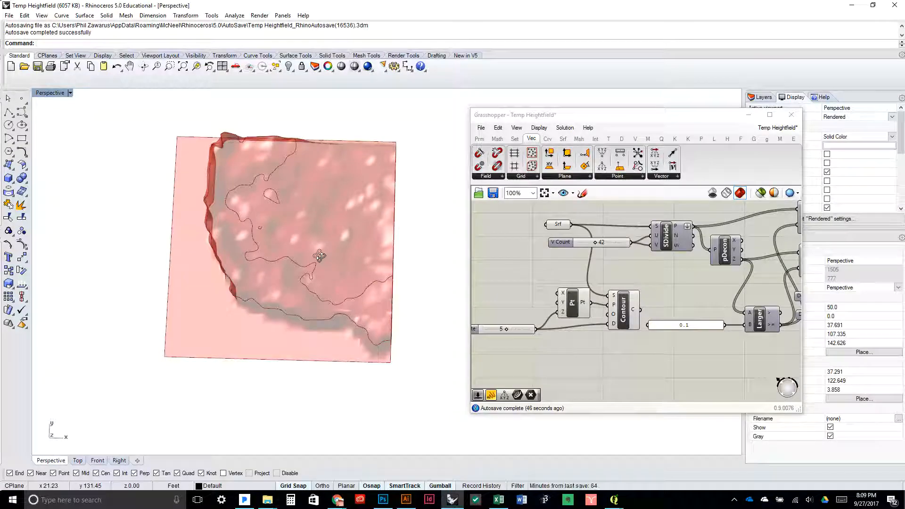
{"action": "left_click_drag", "start_coordinate": [344, 296], "coordinate": [271, 186]}
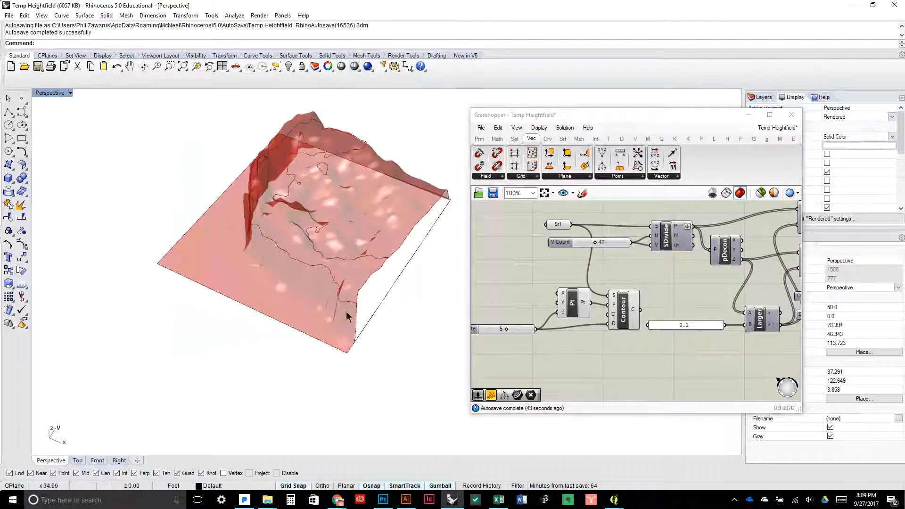
{"action": "left_click_drag", "start_coordinate": [347, 317], "coordinate": [339, 286]}
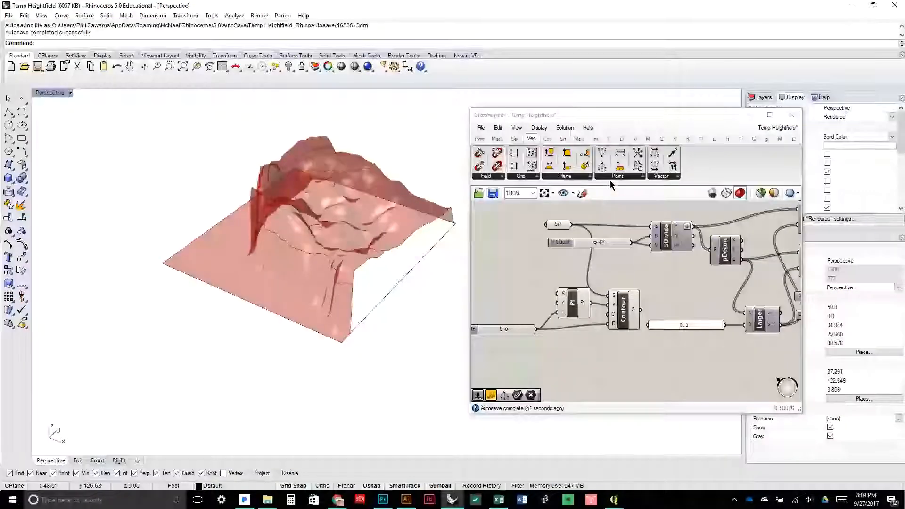
Step: Add the Contour component with a normal direction input below the existing one and connect the Surface parameter to its Shape input
{"action": "left_click", "coordinate": [596, 138]}
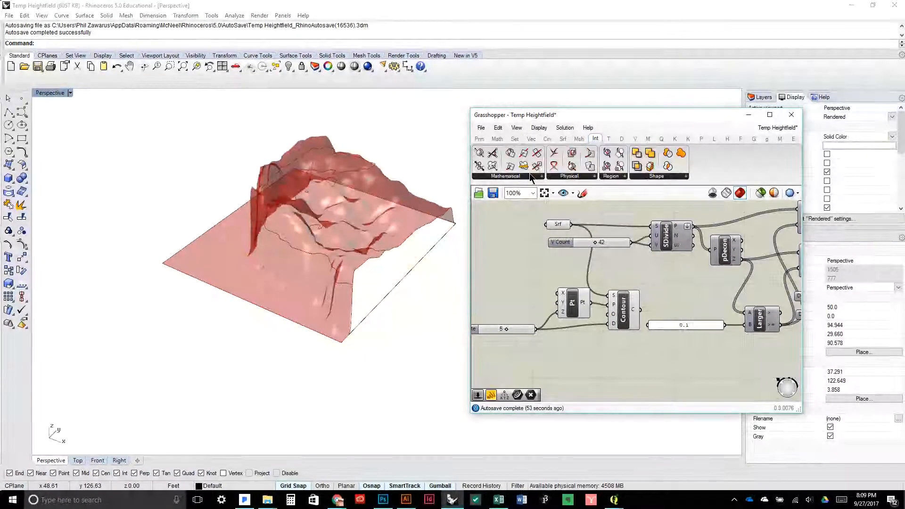
{"action": "left_click", "coordinate": [507, 177]}
{"action": "left_click", "coordinate": [572, 235]}
{"action": "left_click", "coordinate": [608, 354]}
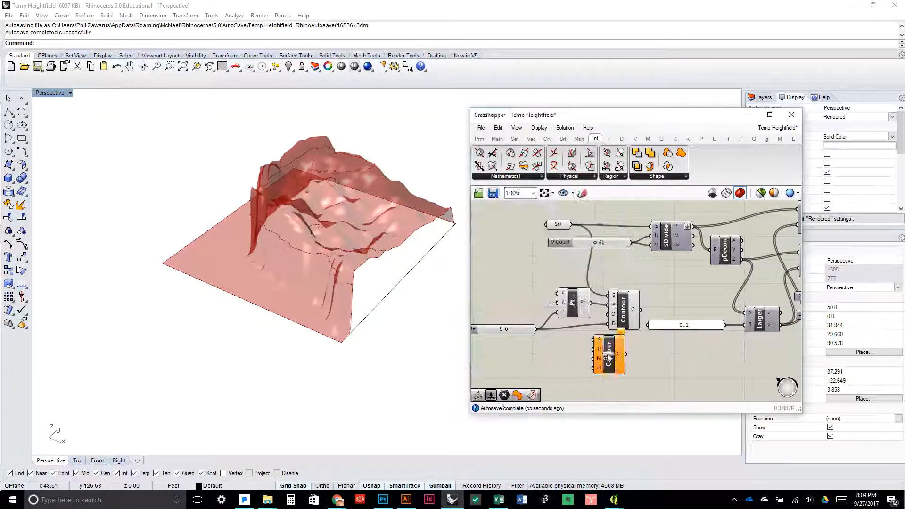
{"action": "left_click_drag", "start_coordinate": [598, 346], "coordinate": [575, 277]}
{"action": "left_click_drag", "start_coordinate": [575, 278], "coordinate": [592, 316]}
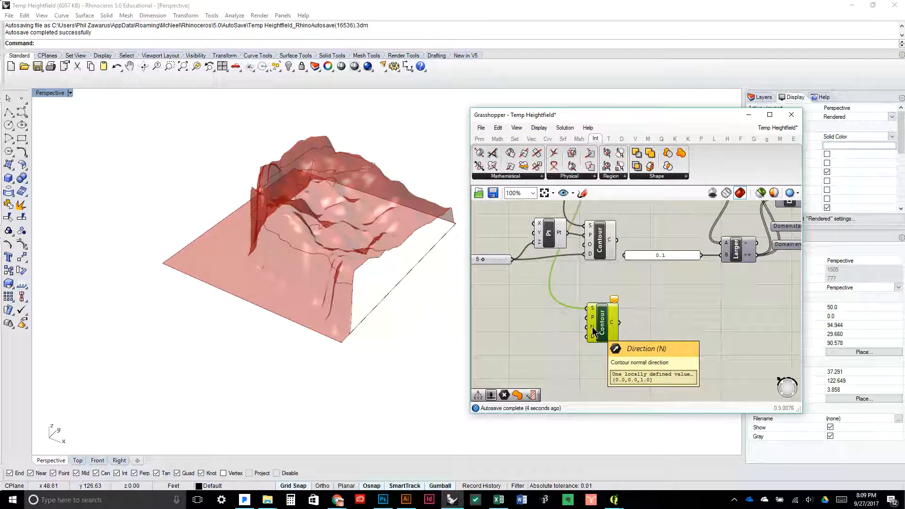
Step: Add a number slider with the value 1 and connect it to the new Contour component's Distance input
{"action": "left_click", "coordinate": [508, 344]}
{"action": "double_click", "coordinate": [508, 343]}
{"action": "type", "text": "1"}
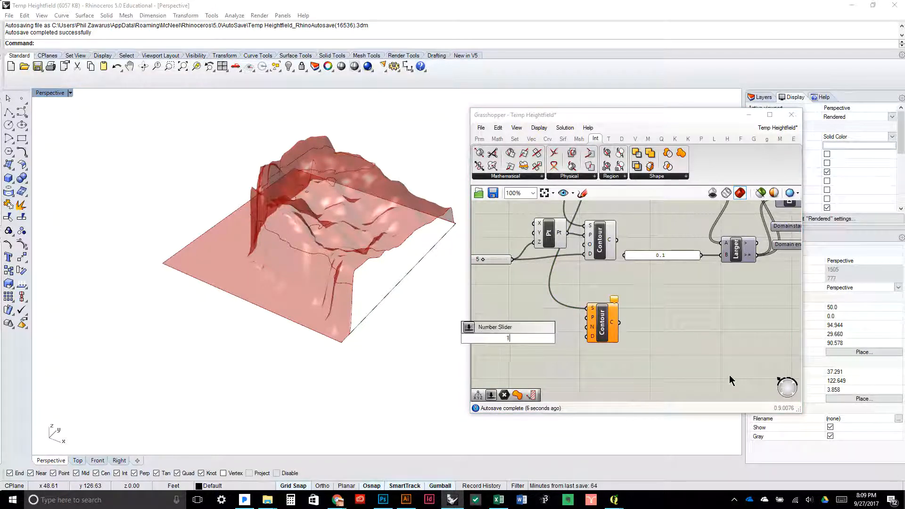
{"action": "key", "text": "Return"}
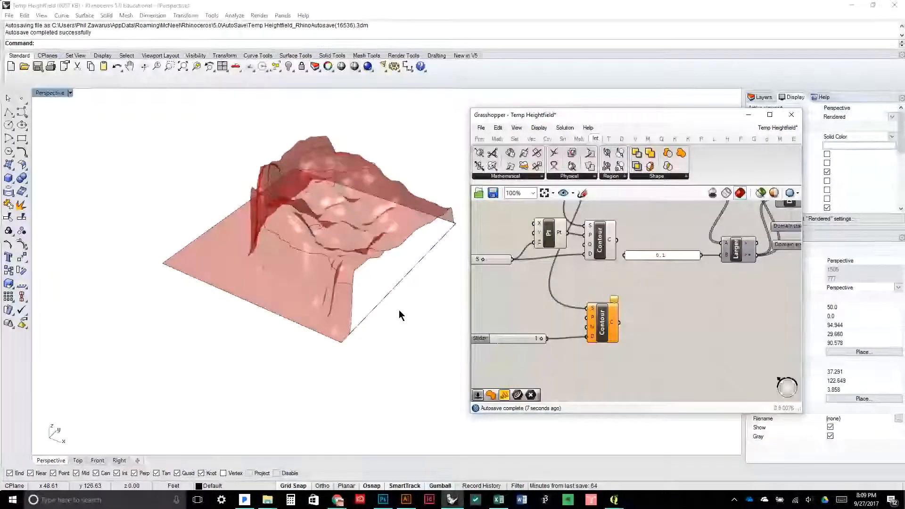
{"action": "left_click_drag", "start_coordinate": [416, 221], "coordinate": [417, 245]}
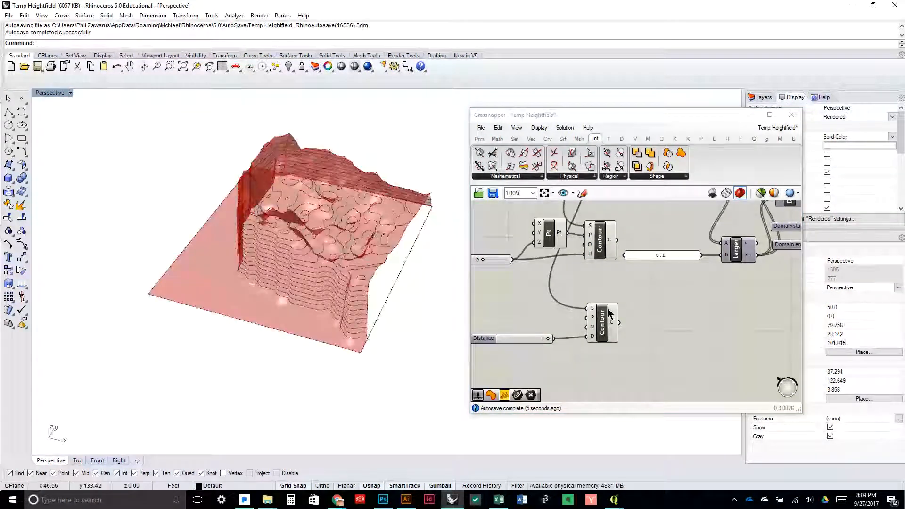
Step: Highlight the new Contour component's curves and inspect them on the heightfield from above and at an angle
{"action": "left_click_drag", "start_coordinate": [330, 265], "coordinate": [325, 324]}
{"action": "left_click", "coordinate": [594, 333]}
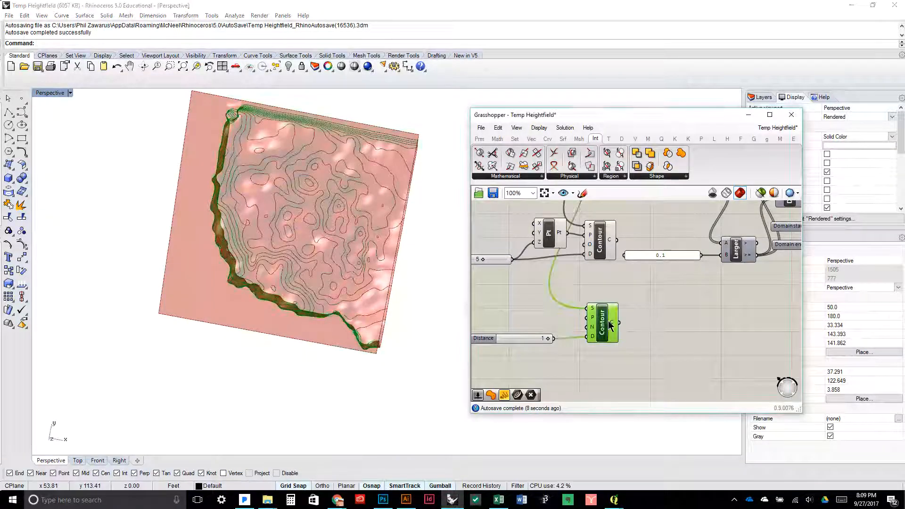
{"action": "left_click_drag", "start_coordinate": [420, 334], "coordinate": [417, 260]}
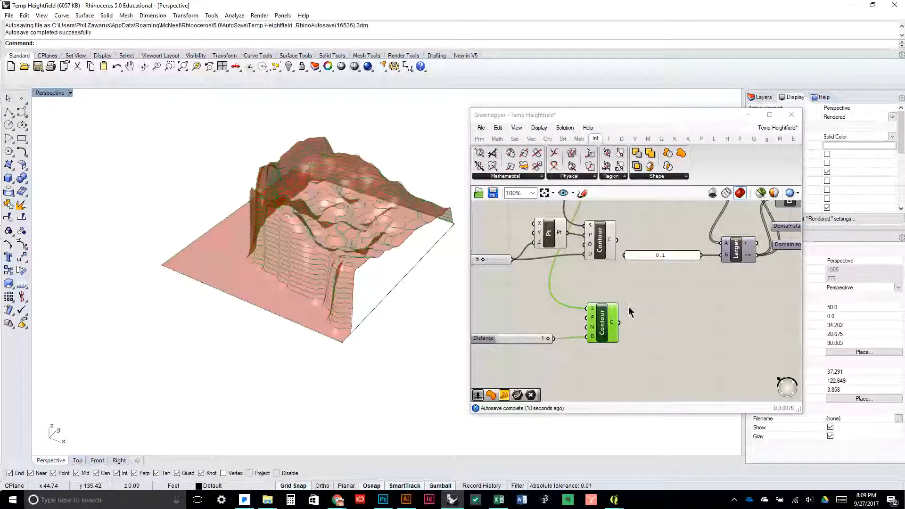
{"action": "left_click", "coordinate": [628, 313]}
{"action": "left_click_drag", "start_coordinate": [316, 247], "coordinate": [534, 308]}
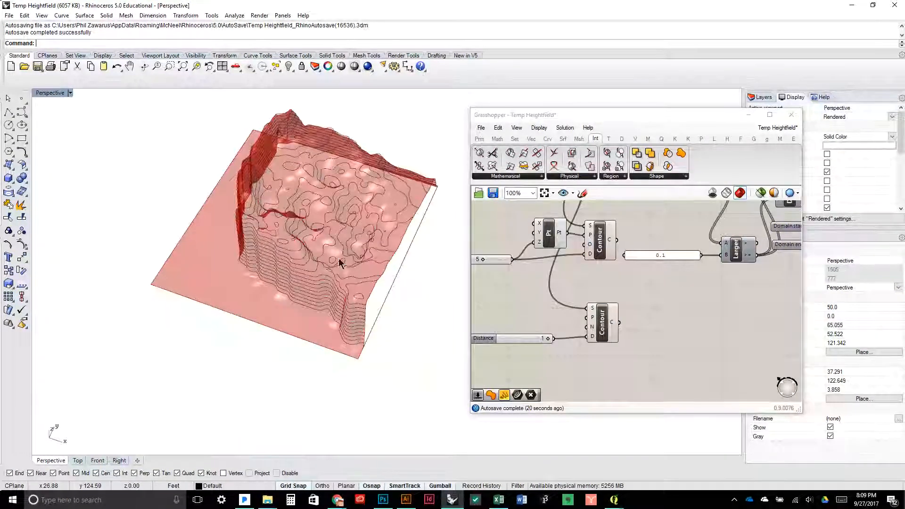
{"action": "mouse_move", "coordinate": [342, 264]}
{"action": "left_mouse_down"}
{"action": "mouse_move", "coordinate": [361, 310]}
{"action": "mouse_move", "coordinate": [371, 307]}
{"action": "mouse_move", "coordinate": [354, 265]}
{"action": "left_mouse_up"}
Step: Turn the Custom Preview component's display of the coloured circles back on
{"action": "scroll", "coordinate": [362, 309], "scroll_direction": "down", "scroll_amount": 4}
{"action": "left_click_drag", "start_coordinate": [636, 282], "coordinate": [606, 298]}
{"action": "scroll", "coordinate": [602, 302], "scroll_direction": "down", "scroll_amount": 2}
{"action": "left_click_drag", "start_coordinate": [625, 333], "coordinate": [549, 328]}
{"action": "left_click_drag", "start_coordinate": [695, 322], "coordinate": [661, 318]}
{"action": "left_click", "coordinate": [692, 242]}
{"action": "right_click", "coordinate": [694, 242]}
{"action": "left_click", "coordinate": [713, 263]}
{"action": "left_click_drag", "start_coordinate": [567, 299], "coordinate": [678, 305]}
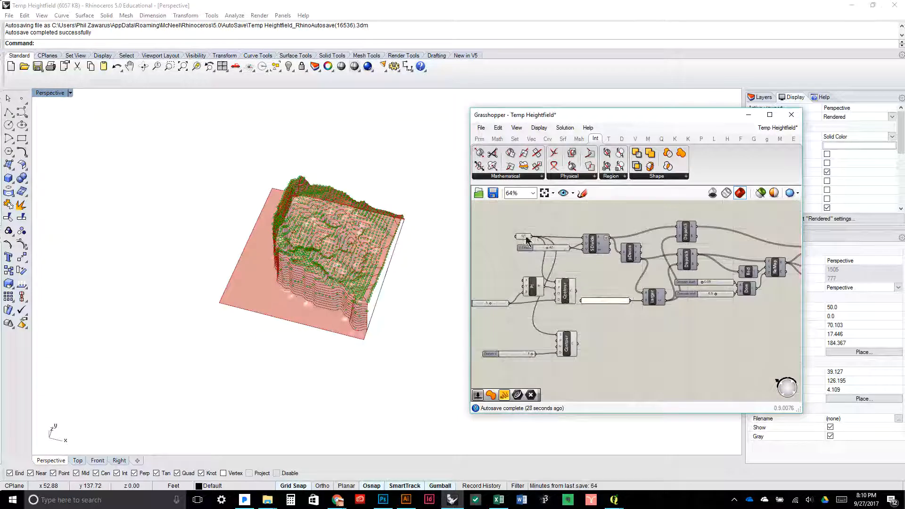
Step: Turn off the Surface parameter's preview, view the circles with the contours, and save the Grasshopper definition
{"action": "left_click", "coordinate": [526, 237]}
{"action": "right_click", "coordinate": [523, 237]}
{"action": "left_click", "coordinate": [549, 254]}
{"action": "mouse_move", "coordinate": [398, 207]}
{"action": "left_mouse_down"}
{"action": "mouse_move", "coordinate": [396, 257]}
{"action": "mouse_move", "coordinate": [351, 295]}
{"action": "mouse_move", "coordinate": [325, 251]}
{"action": "mouse_move", "coordinate": [283, 212]}
{"action": "mouse_move", "coordinate": [322, 246]}
{"action": "left_mouse_up"}
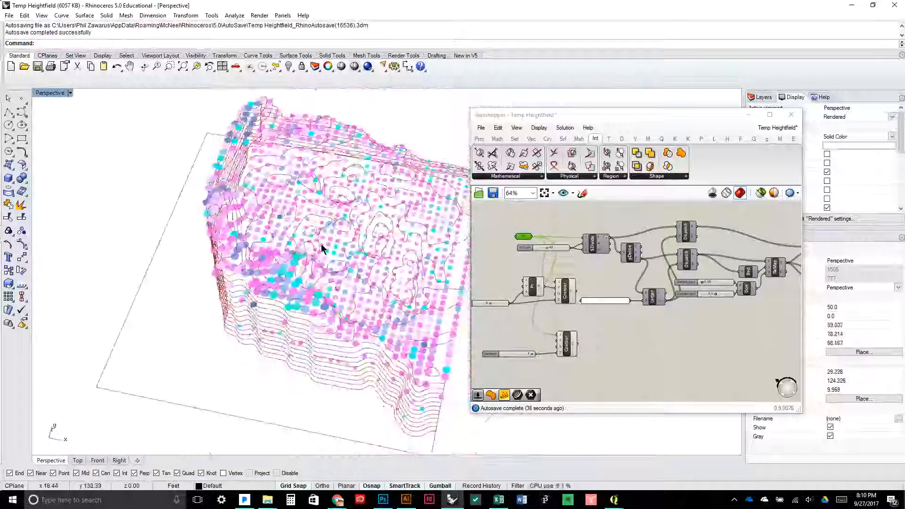
{"action": "left_click", "coordinate": [493, 194]}
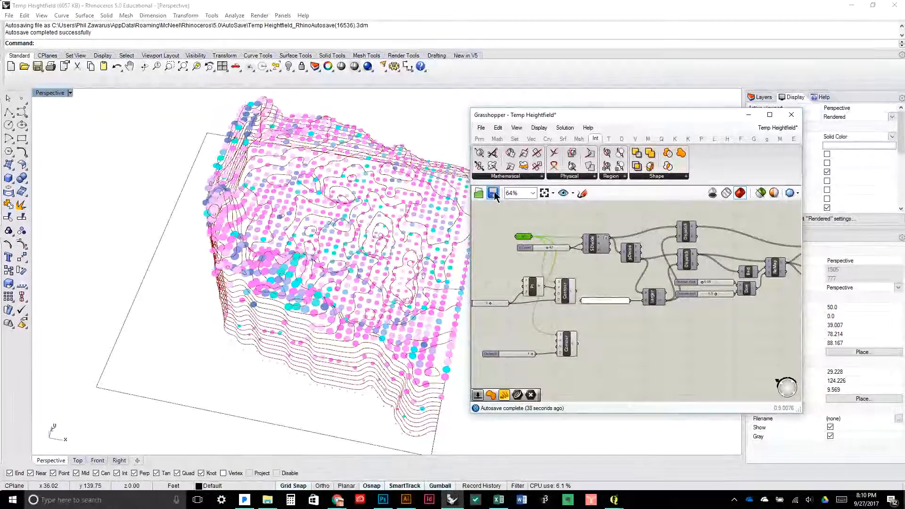
{"action": "left_click", "coordinate": [332, 501]}
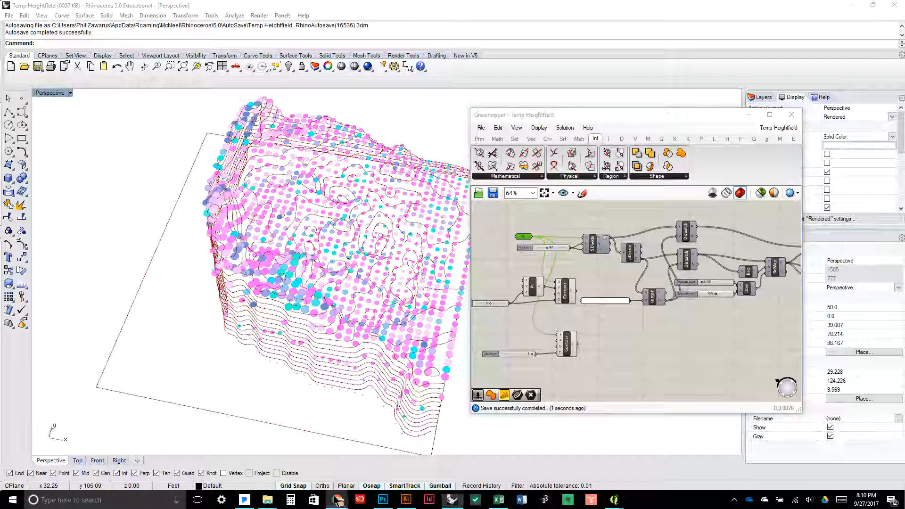
{"action": "left_click", "coordinate": [237, 480]}
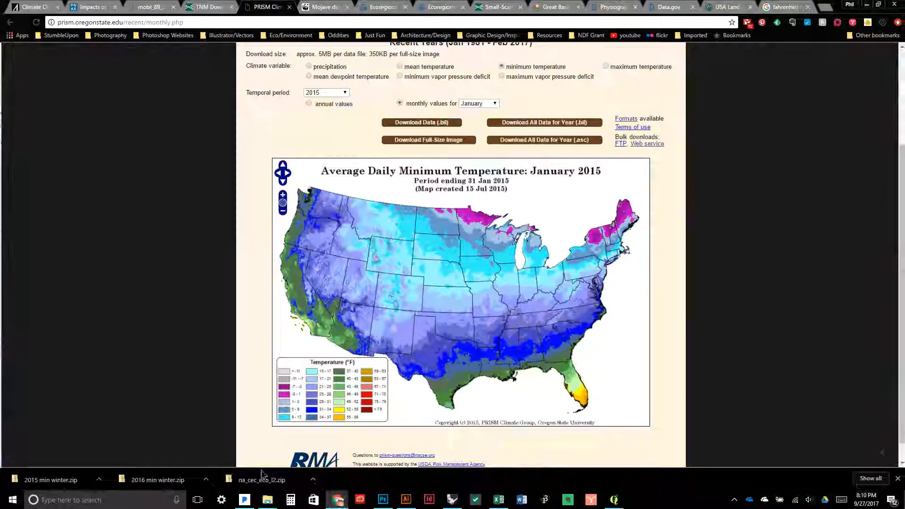
{"action": "left_click", "coordinate": [836, 23]}
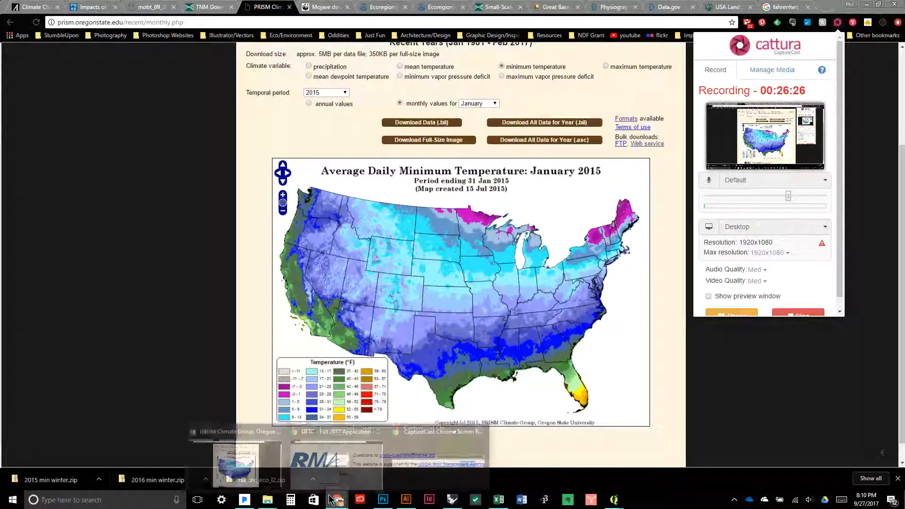